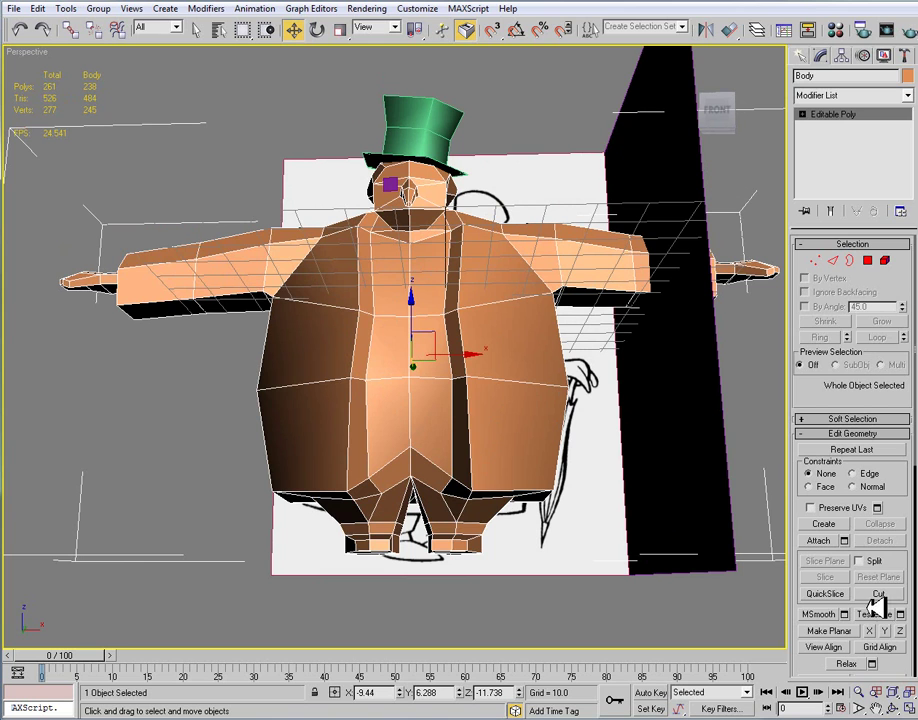
# Attach the green top hat and the purple eye plane to the body mesh.
pyautogui.click(828, 541)
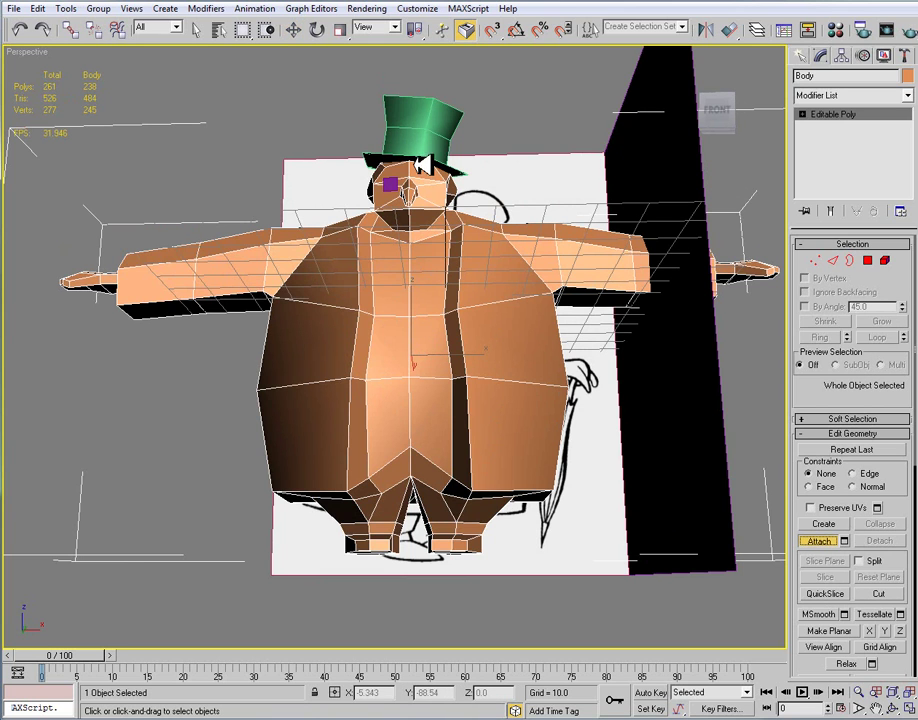
pyautogui.click(421, 143)
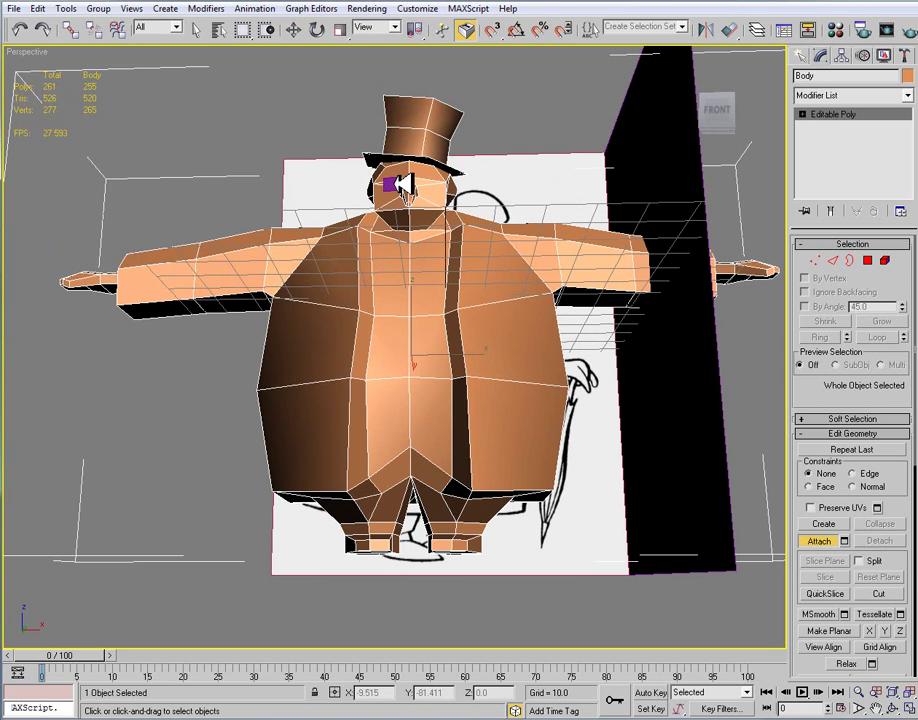
pyautogui.keyDown('alt'); pyautogui.moveTo(445, 271); pyautogui.dragTo(496, 287, button='middle'); pyautogui.keyUp('alt')
pyautogui.click(858, 114)
pyautogui.click(843, 118)
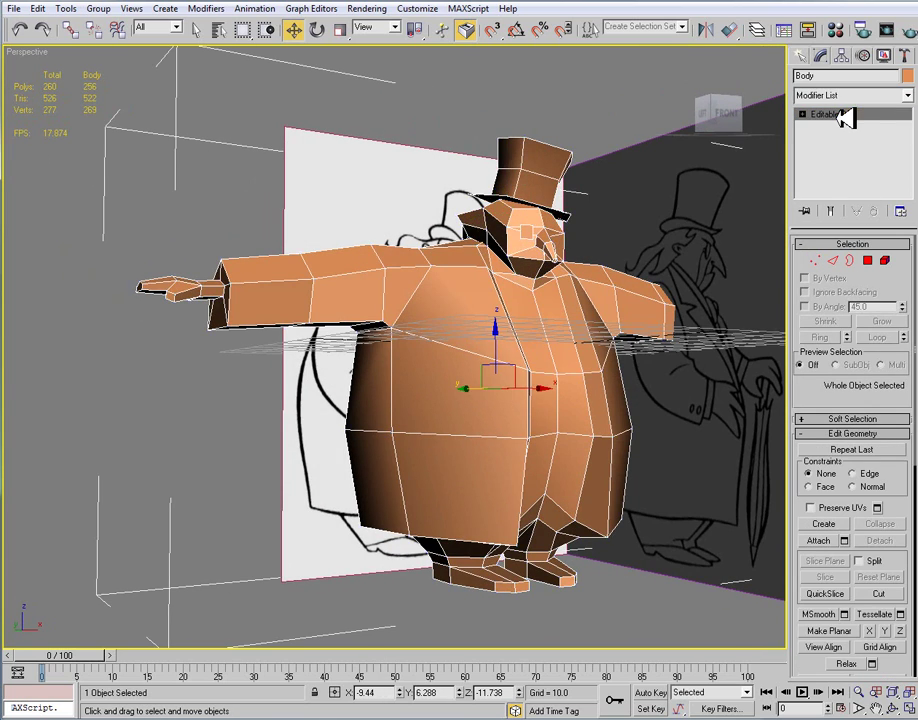
# Delete the polygon that closes the underside of the hat brim.
pyautogui.moveTo(491, 336); pyautogui.dragTo(474, 398, button='middle')
pyautogui.scroll(3, 446, 328)
pyautogui.scroll(3, 434, 362)
pyautogui.click(867, 260)
pyautogui.click(515, 418)
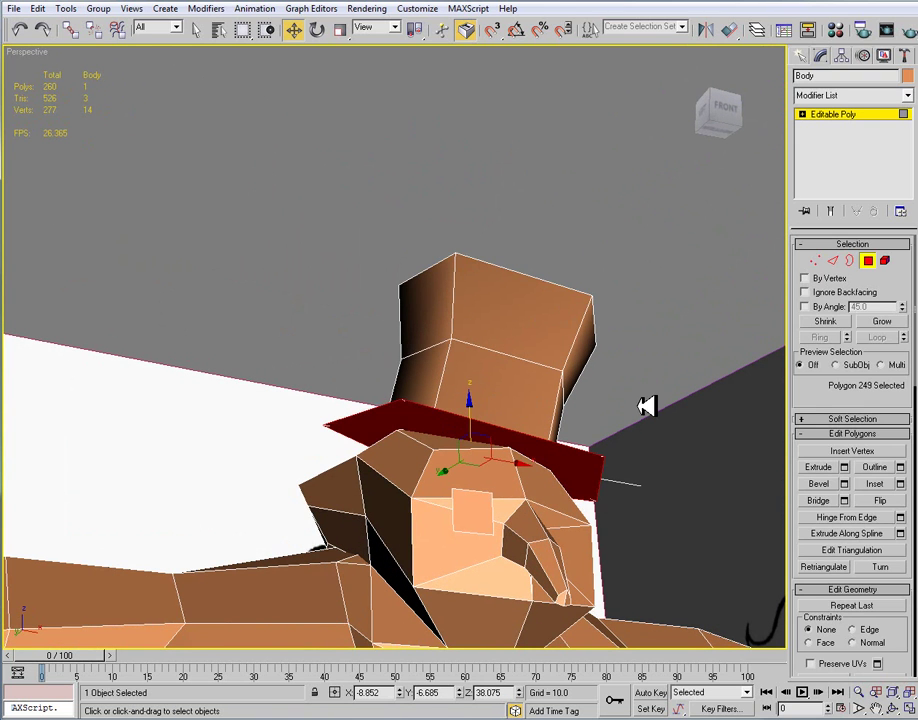
pyautogui.press('Delete')
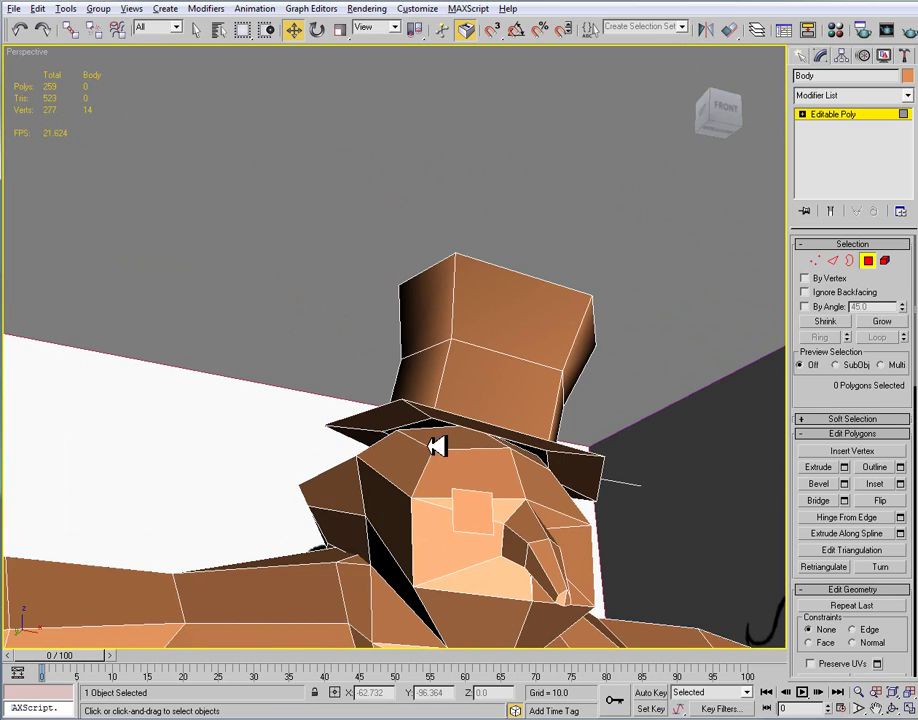
pyautogui.keyDown('alt'); pyautogui.moveTo(443, 389); pyautogui.dragTo(445, 443, button='middle'); pyautogui.keyUp('alt')
pyautogui.scroll(8, 515, 442)
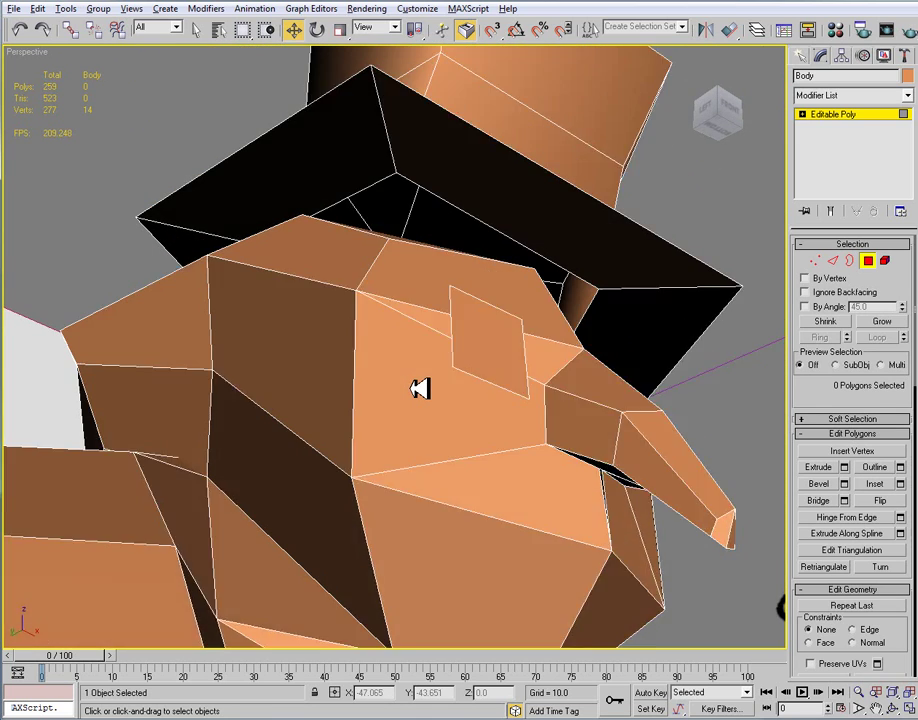
# Delete the polygons on top of the head that are hidden beneath the hat.
pyautogui.keyDown('alt'); pyautogui.moveTo(420, 389); pyautogui.dragTo(344, 406, button='middle'); pyautogui.keyUp('alt')
pyautogui.keyDown('alt'); pyautogui.moveTo(405, 450); pyautogui.dragTo(487, 430, button='middle'); pyautogui.keyUp('alt')
pyautogui.scroll(3, 487, 430)
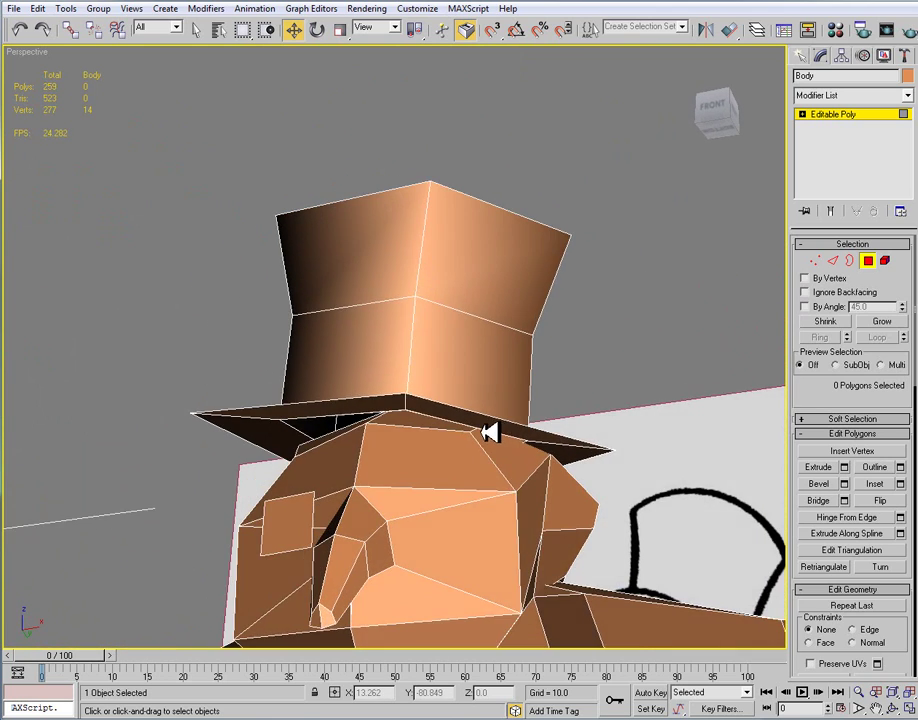
pyautogui.click(888, 260)
pyautogui.click(580, 316)
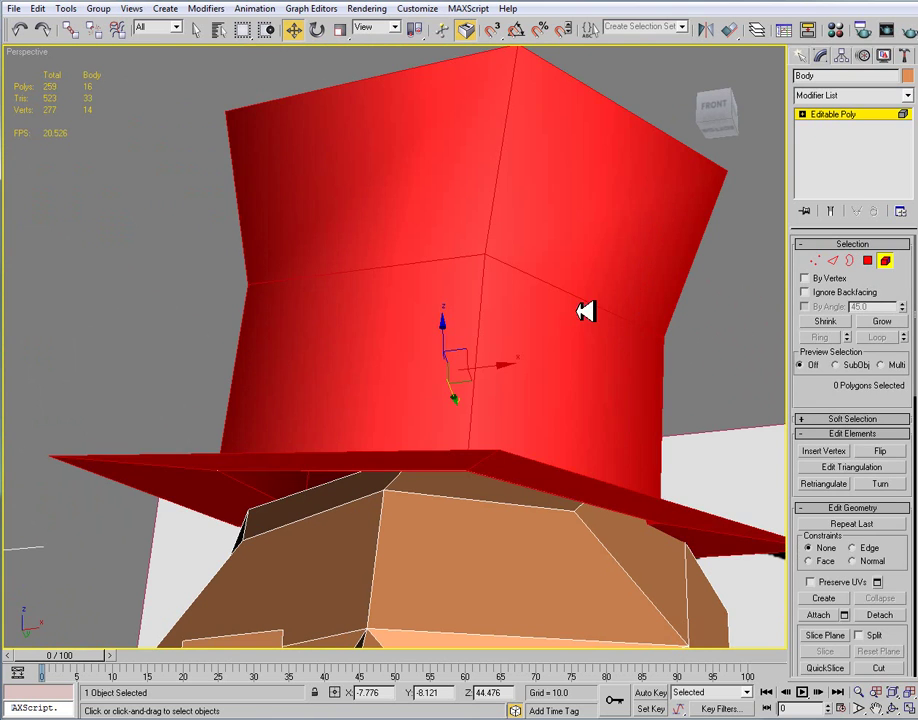
pyautogui.click(870, 261)
pyautogui.click(481, 497)
pyautogui.keyDown('ctrl'); pyautogui.click(363, 491); pyautogui.keyUp('ctrl')
pyautogui.keyDown('alt'); pyautogui.moveTo(361, 492); pyautogui.dragTo(419, 597, button='middle'); pyautogui.keyUp('alt')
pyautogui.keyDown('ctrl'); pyautogui.click(537, 598); pyautogui.keyUp('ctrl')
pyautogui.keyDown('ctrl'); pyautogui.click(320, 580); pyautogui.keyUp('ctrl')
pyautogui.keyDown('alt'); pyautogui.moveTo(318, 585); pyautogui.dragTo(845, 340, button='middle'); pyautogui.keyUp('alt')
pyautogui.press('Delete')
# Use see-through display to reposition the open head rim vertices inside the hat, then restore solid display.
pyautogui.click(815, 260)
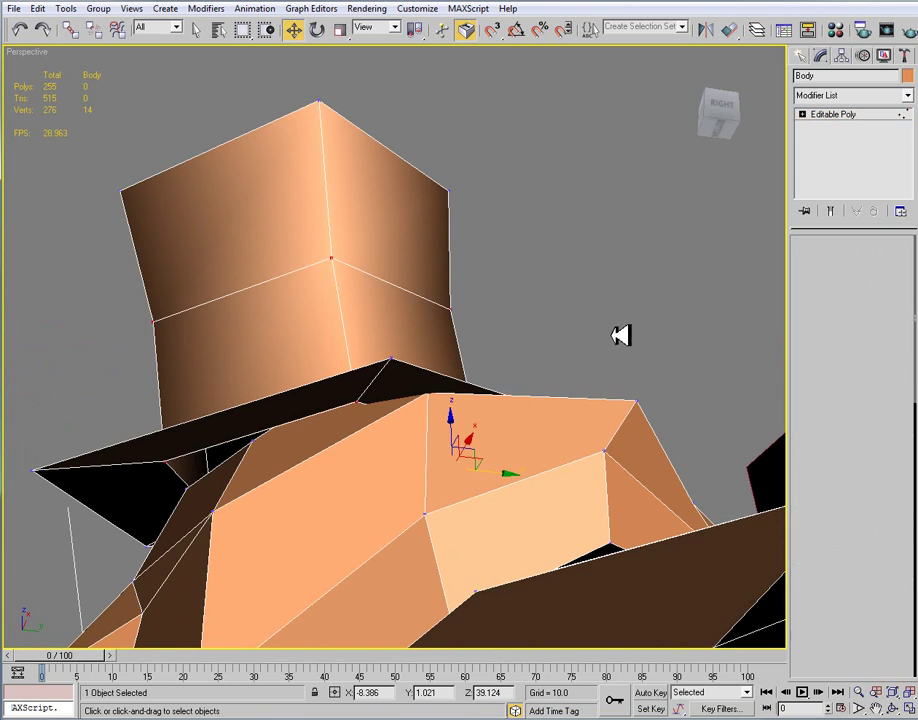
pyautogui.hotkey('alt', 'x')
pyautogui.keyDown('alt'); pyautogui.moveTo(359, 406); pyautogui.dragTo(412, 453, button='middle'); pyautogui.keyUp('alt')
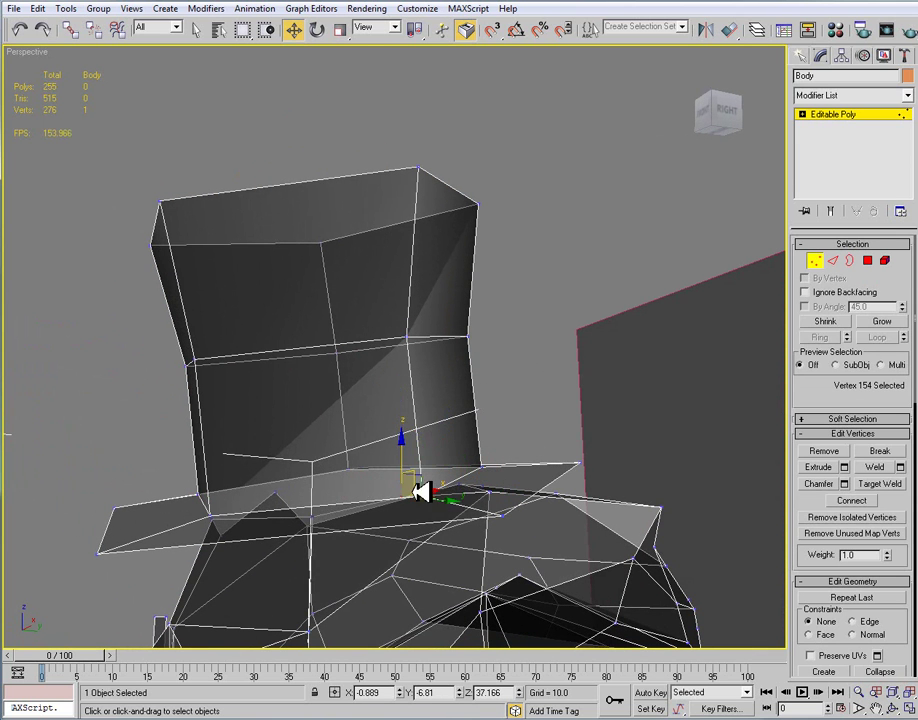
pyautogui.keyDown('alt'); pyautogui.moveTo(421, 489); pyautogui.dragTo(522, 505, button='middle'); pyautogui.keyUp('alt')
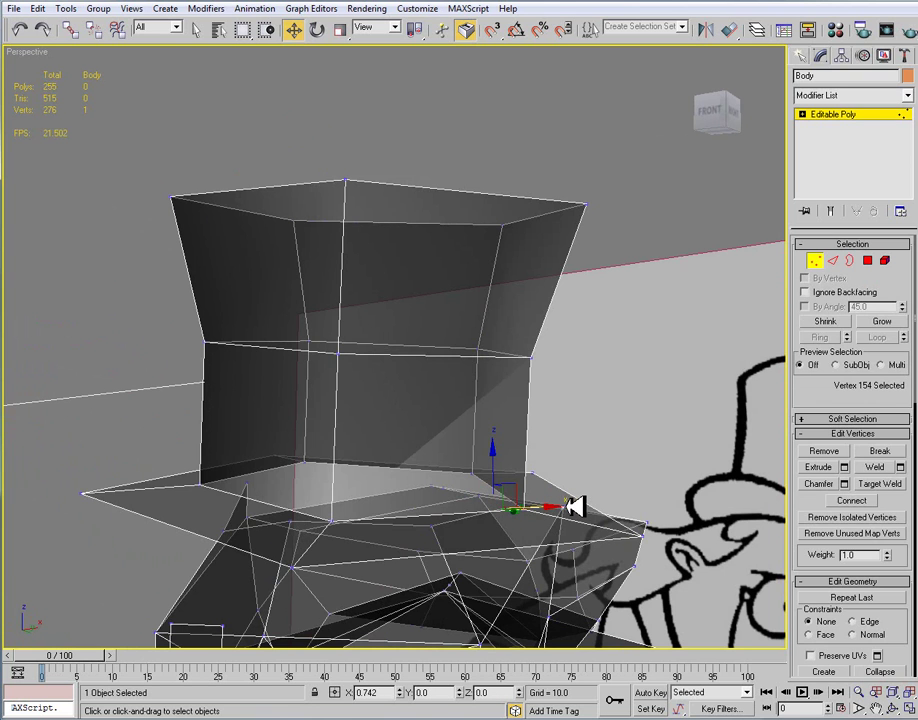
pyautogui.moveTo(588, 510)
pyautogui.keyDown('alt'); pyautogui.mouseDown(button='middle')
pyautogui.moveTo(563, 550)
pyautogui.moveTo(592, 486)
pyautogui.moveTo(568, 507)
pyautogui.moveTo(411, 485)
pyautogui.moveTo(428, 420)
pyautogui.moveTo(459, 477)
pyautogui.moveTo(459, 467)
pyautogui.moveTo(525, 466)
pyautogui.moveTo(445, 457)
pyautogui.moveTo(507, 462)
pyautogui.moveTo(502, 420)
pyautogui.moveTo(537, 447)
pyautogui.moveTo(563, 434)
pyautogui.moveTo(530, 456)
pyautogui.moveTo(522, 438)
pyautogui.moveTo(486, 422)
pyautogui.moveTo(471, 424)
pyautogui.moveTo(492, 436)
pyautogui.moveTo(543, 430)
pyautogui.moveTo(486, 443)
pyautogui.moveTo(553, 452)
pyautogui.moveTo(283, 455)
pyautogui.mouseUp(button='middle'); pyautogui.keyUp('alt')
pyautogui.hotkey('alt', 'x')
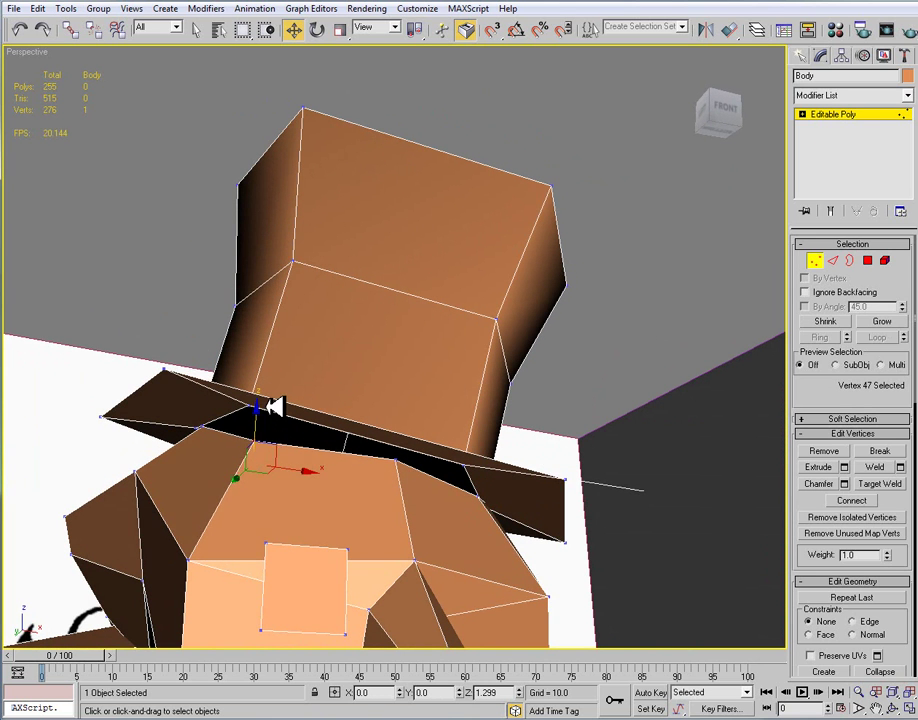
# Raise the vertices along the front, side and back of the head rim toward the underside of the hat.
pyautogui.keyDown('alt'); pyautogui.moveTo(277, 399); pyautogui.dragTo(443, 472, button='middle'); pyautogui.keyUp('alt')
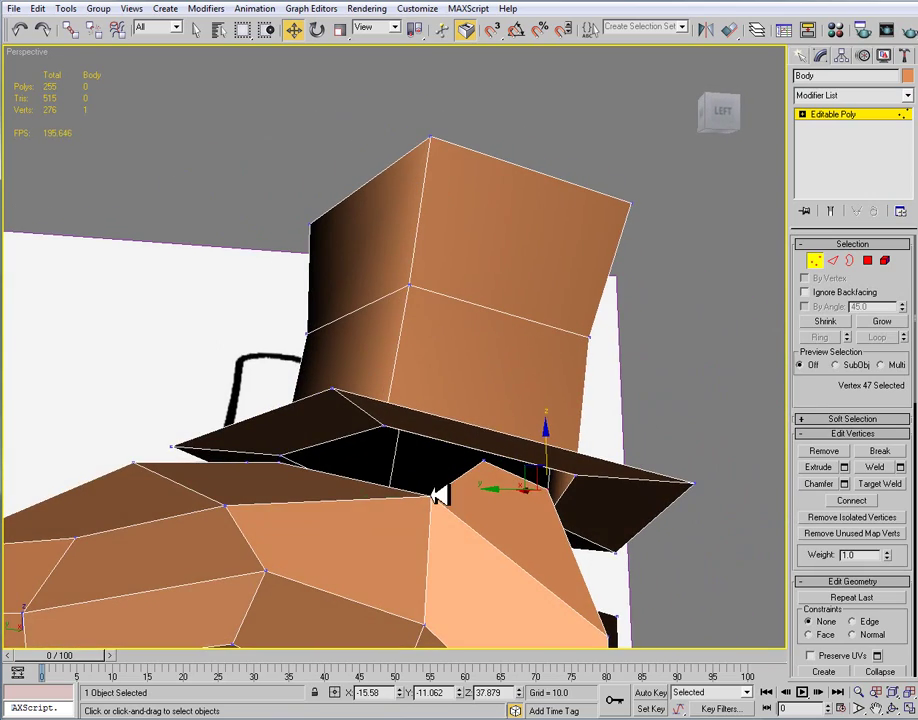
pyautogui.moveTo(436, 434); pyautogui.dragTo(366, 470)
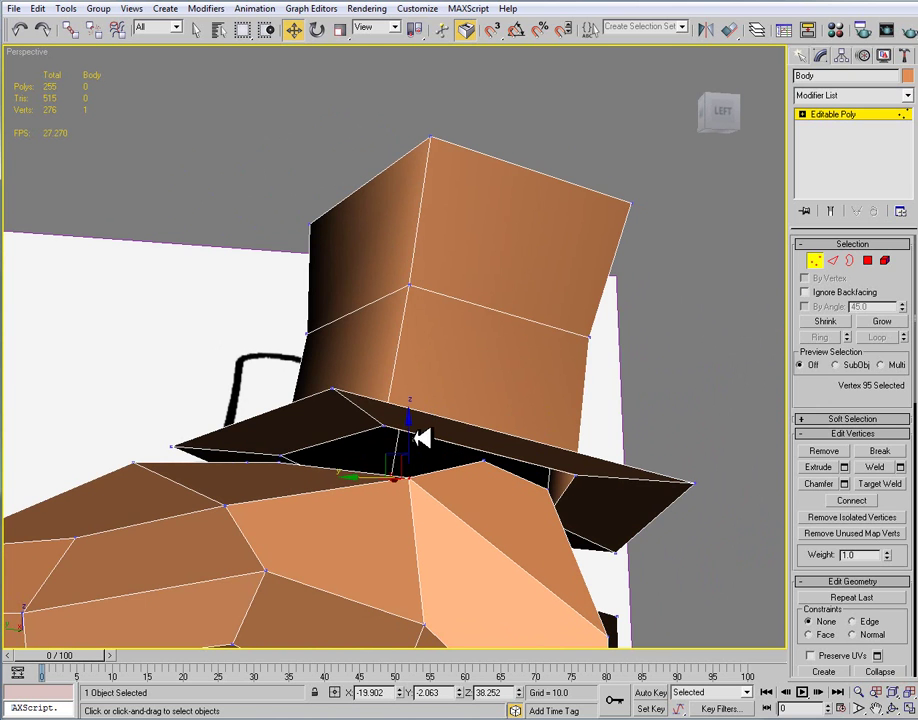
pyautogui.keyDown('alt'); pyautogui.moveTo(412, 457); pyautogui.dragTo(540, 508, button='middle'); pyautogui.keyUp('alt')
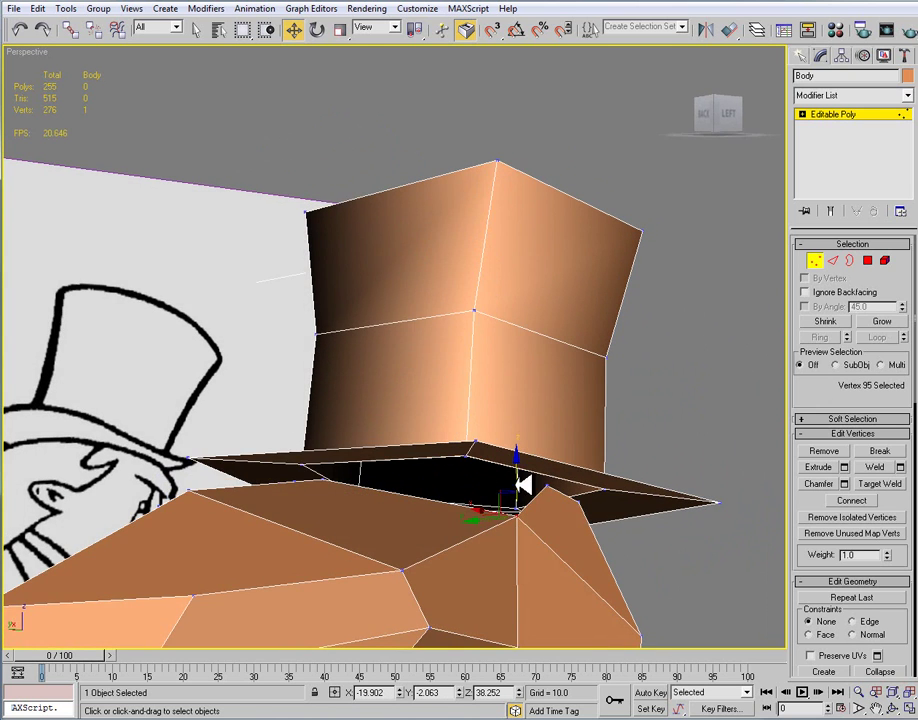
pyautogui.click(401, 569)
pyautogui.moveTo(406, 516); pyautogui.dragTo(359, 508)
pyautogui.keyDown('alt'); pyautogui.moveTo(359, 508); pyautogui.dragTo(371, 394, button='middle'); pyautogui.keyUp('alt')
# Target-weld the extra vertex at the back of the head rim to its neighbouring rim vertex.
pyautogui.scroll(5, 372, 529)
pyautogui.keyDown('alt'); pyautogui.moveTo(321, 506); pyautogui.dragTo(374, 575, button='middle'); pyautogui.keyUp('alt')
pyautogui.click(364, 557)
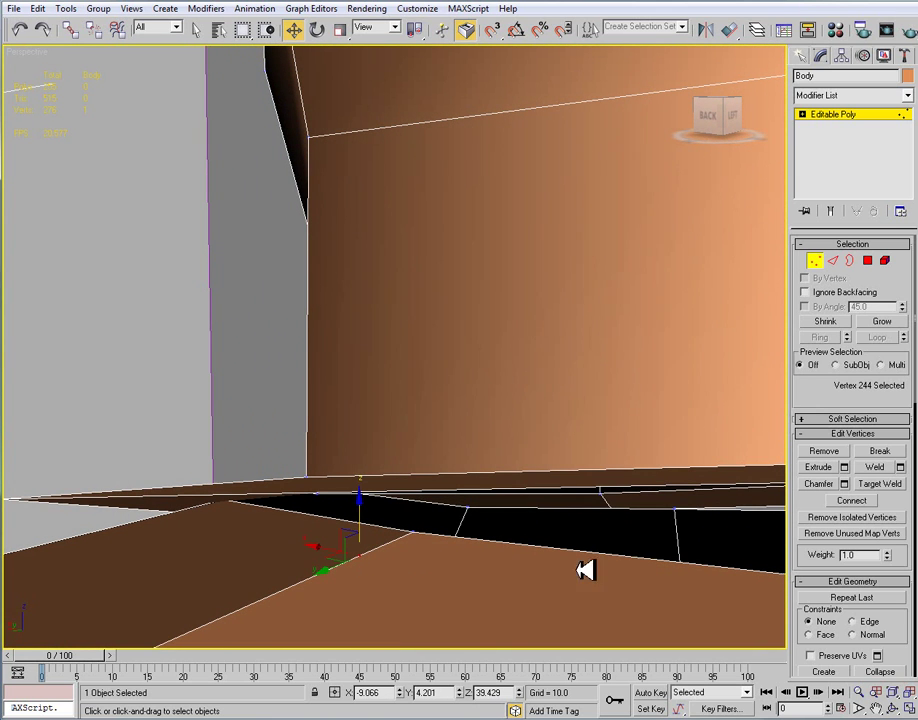
pyautogui.click(885, 484)
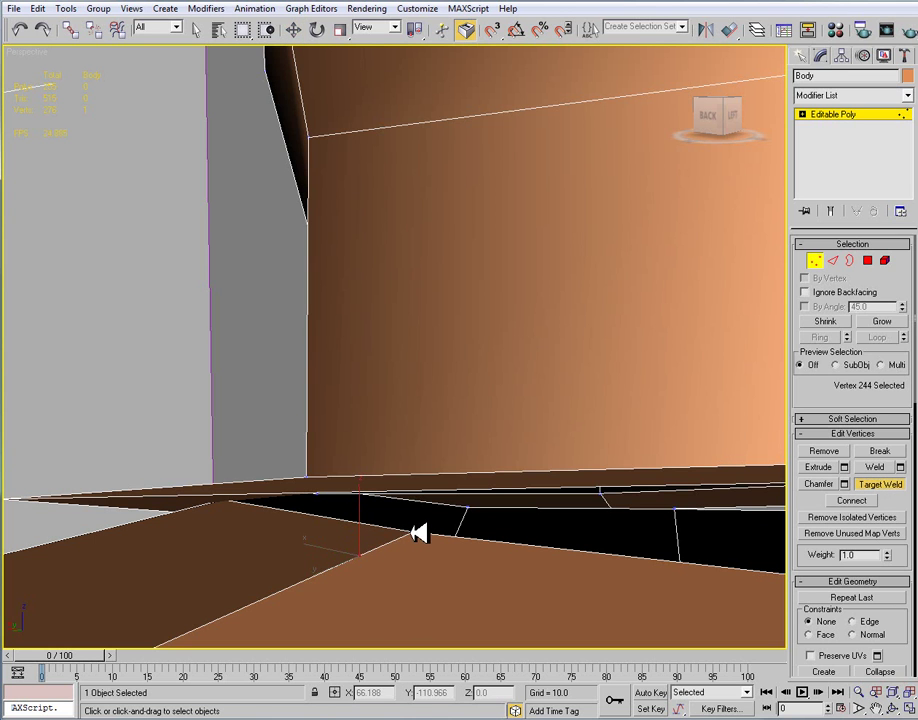
pyautogui.click(413, 533)
pyautogui.keyDown('alt'); pyautogui.moveTo(436, 547); pyautogui.dragTo(410, 535, button='middle'); pyautogui.keyUp('alt')
pyautogui.press('w')
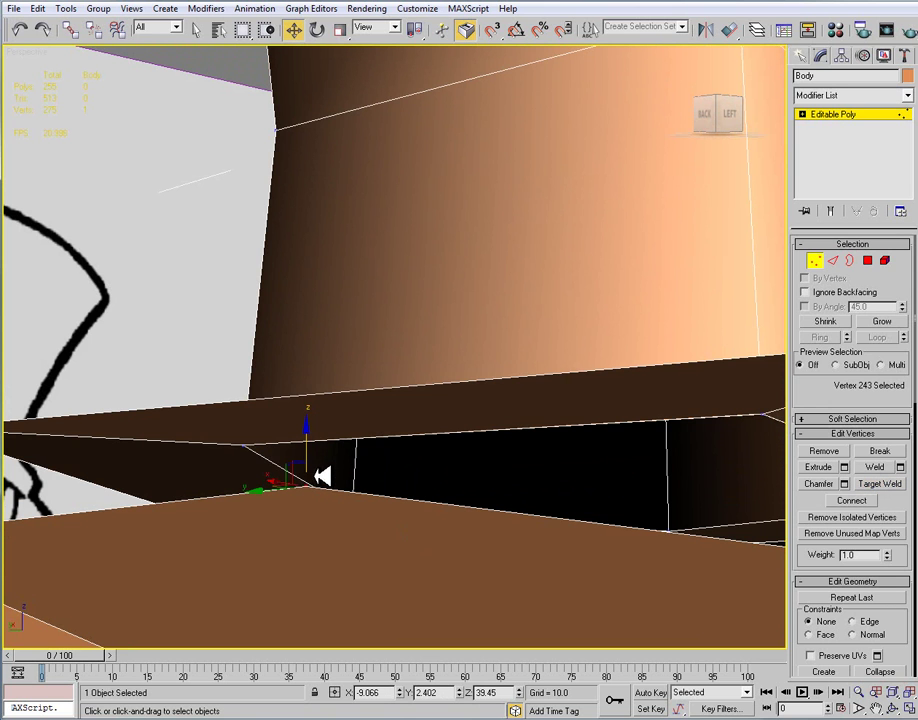
# Adjust the heights of the remaining back and side head rim vertices to sit just beneath the hat.
pyautogui.keyDown('alt'); pyautogui.moveTo(318, 461); pyautogui.dragTo(513, 486, button='middle'); pyautogui.keyUp('alt')
pyautogui.click(358, 491)
pyautogui.moveTo(358, 466); pyautogui.dragTo(359, 467)
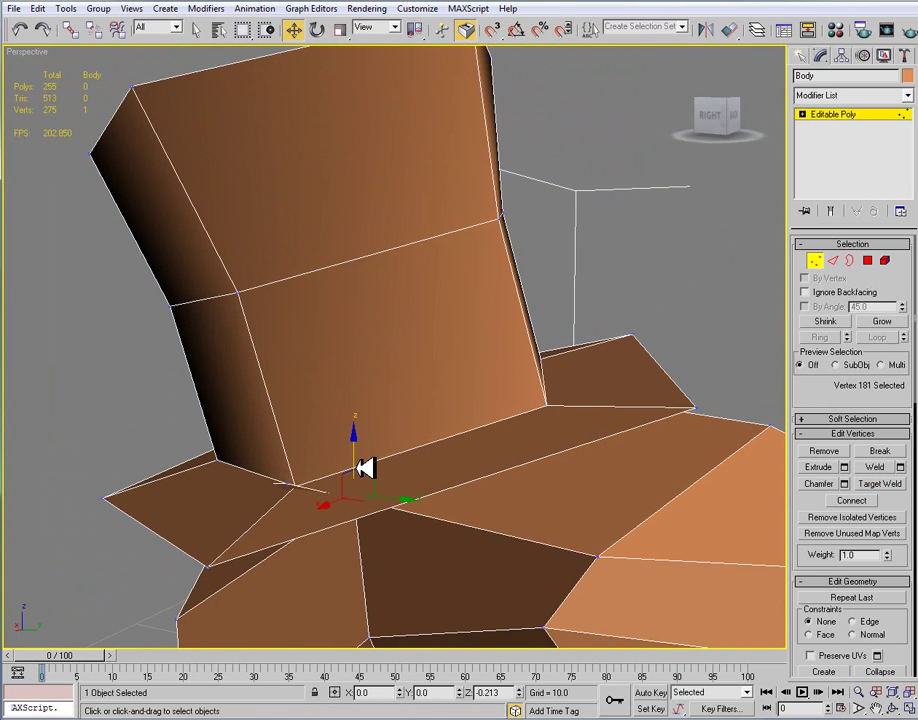
pyautogui.keyDown('alt'); pyautogui.moveTo(361, 466); pyautogui.dragTo(421, 411, button='middle'); pyautogui.keyUp('alt')
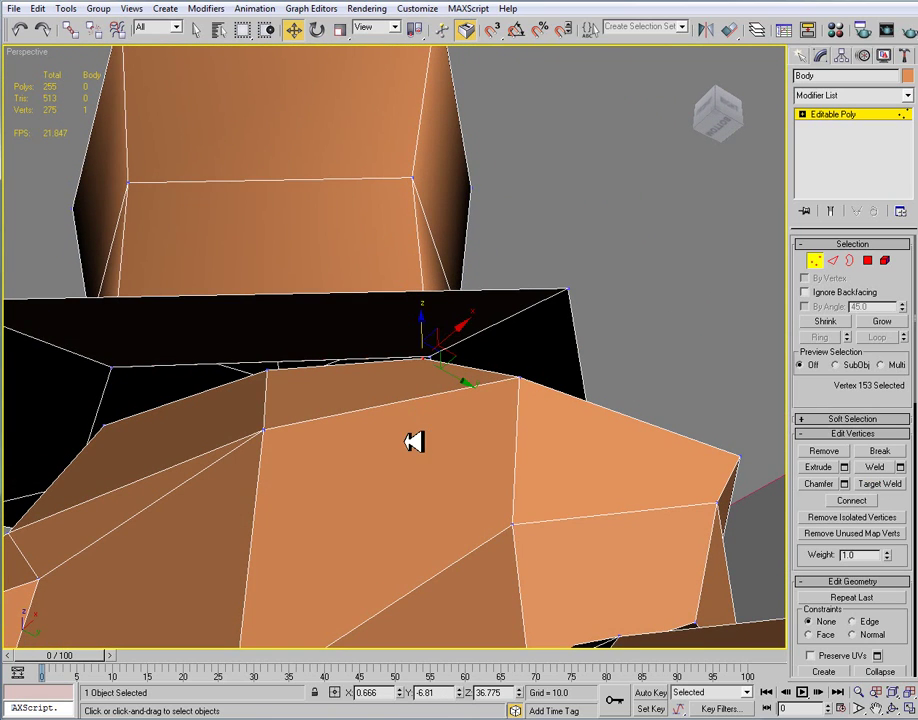
pyautogui.scroll(-4, 458, 542)
pyautogui.moveTo(458, 542); pyautogui.dragTo(393, 401, button='middle')
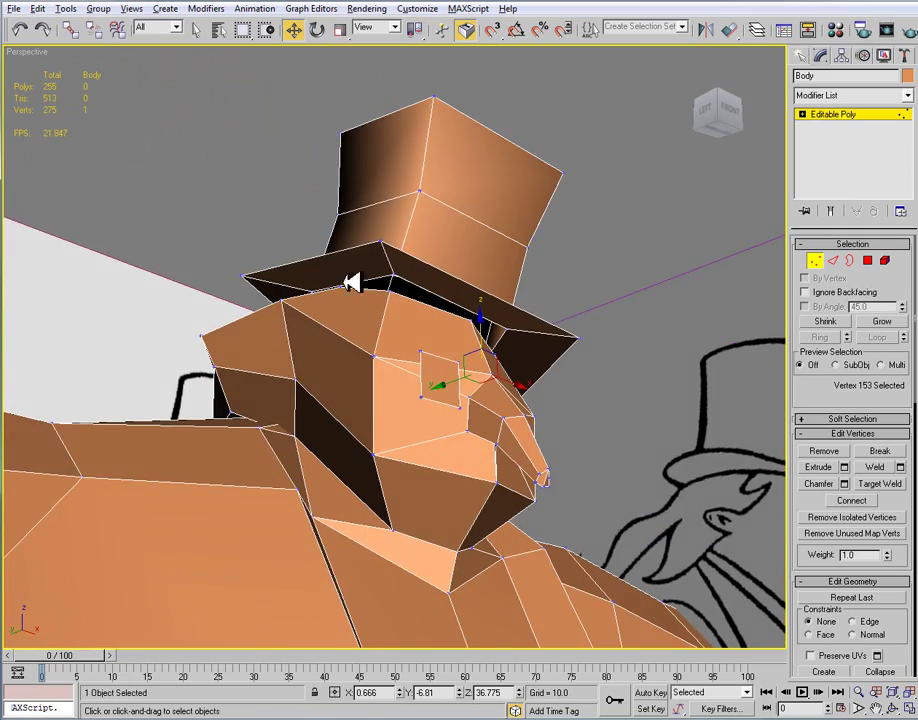
pyautogui.keyDown('alt'); pyautogui.moveTo(350, 283); pyautogui.dragTo(413, 338, button='middle'); pyautogui.keyUp('alt')
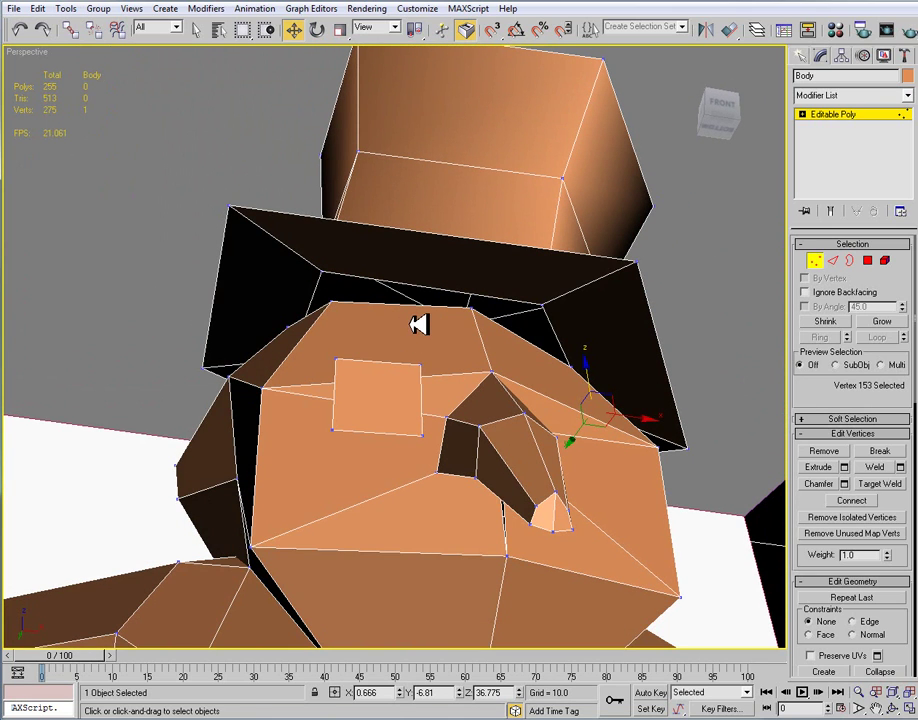
# Check the gap between the head and hat, and reposition the side vertex of the head rim.
pyautogui.click(876, 114)
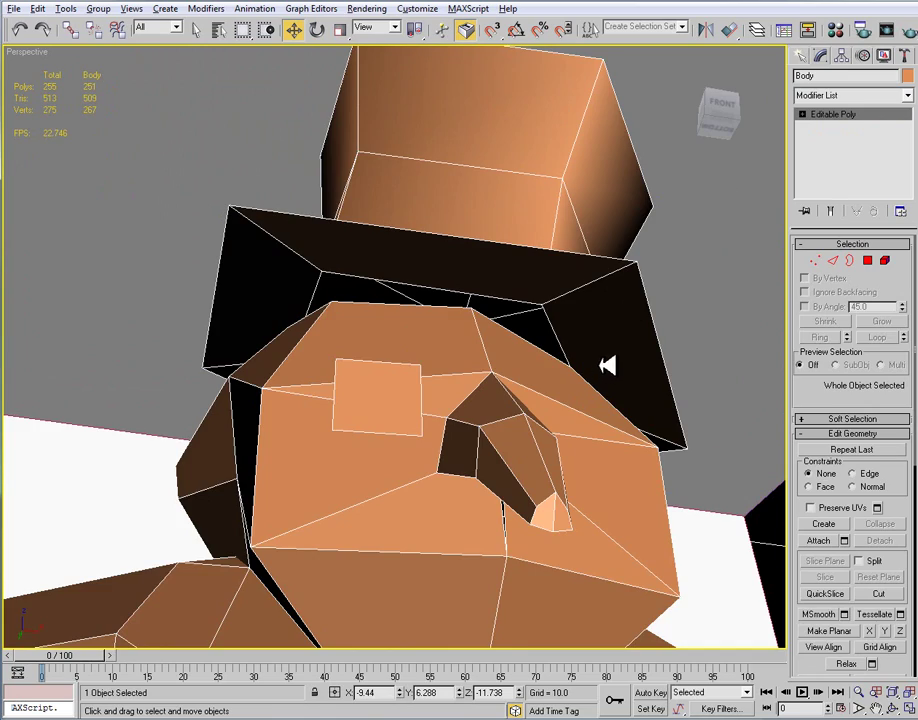
pyautogui.moveTo(601, 363)
pyautogui.keyDown('alt'); pyautogui.mouseDown(button='middle')
pyautogui.moveTo(531, 365)
pyautogui.moveTo(643, 365)
pyautogui.moveTo(692, 378)
pyautogui.moveTo(734, 414)
pyautogui.moveTo(754, 418)
pyautogui.moveTo(632, 421)
pyautogui.mouseUp(button='middle'); pyautogui.keyUp('alt')
pyautogui.moveTo(563, 428)
pyautogui.keyDown('alt'); pyautogui.mouseDown(button='middle')
pyautogui.moveTo(613, 418)
pyautogui.moveTo(617, 435)
pyautogui.moveTo(610, 419)
pyautogui.moveTo(576, 420)
pyautogui.moveTo(549, 393)
pyautogui.moveTo(557, 404)
pyautogui.moveTo(499, 397)
pyautogui.moveTo(422, 469)
pyautogui.moveTo(440, 457)
pyautogui.mouseUp(button='middle'); pyautogui.keyUp('alt')
pyautogui.scroll(2, 499, 397)
pyautogui.click(815, 260)
pyautogui.keyDown('alt'); pyautogui.moveTo(586, 473); pyautogui.dragTo(532, 454, button='middle'); pyautogui.keyUp('alt')
pyautogui.scroll(-3, 636, 492)
pyautogui.keyDown('alt'); pyautogui.moveTo(606, 481); pyautogui.dragTo(506, 411, button='middle'); pyautogui.keyUp('alt')
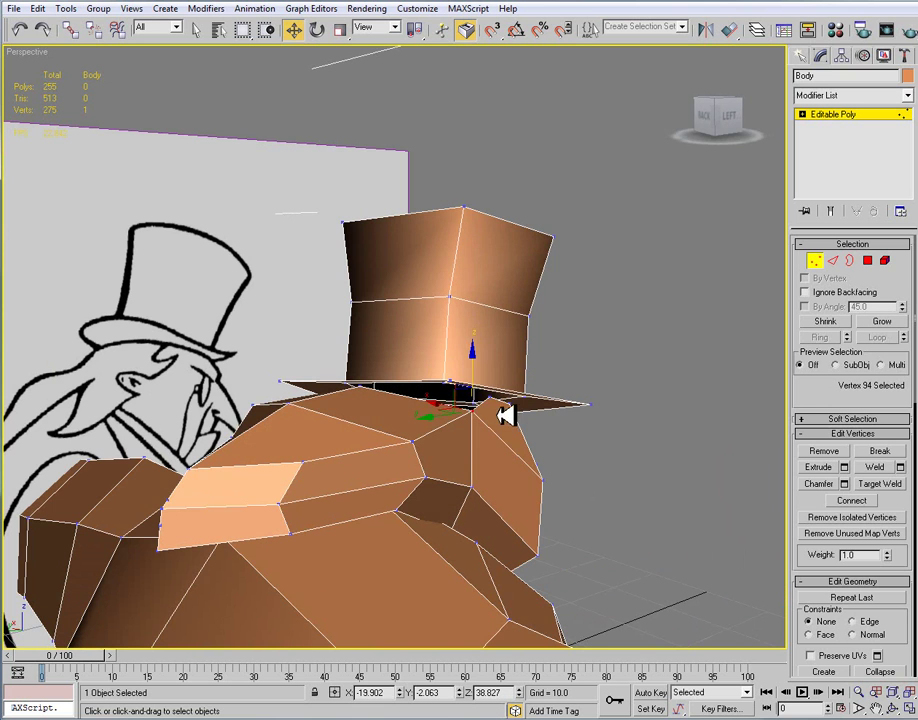
# Try moving the head's side rim vertex farther up and back, and undo the move.
pyautogui.keyDown('alt'); pyautogui.moveTo(455, 392); pyautogui.dragTo(297, 373, button='middle'); pyautogui.keyUp('alt')
pyautogui.hotkey('ctrl', 'alt', 'z')
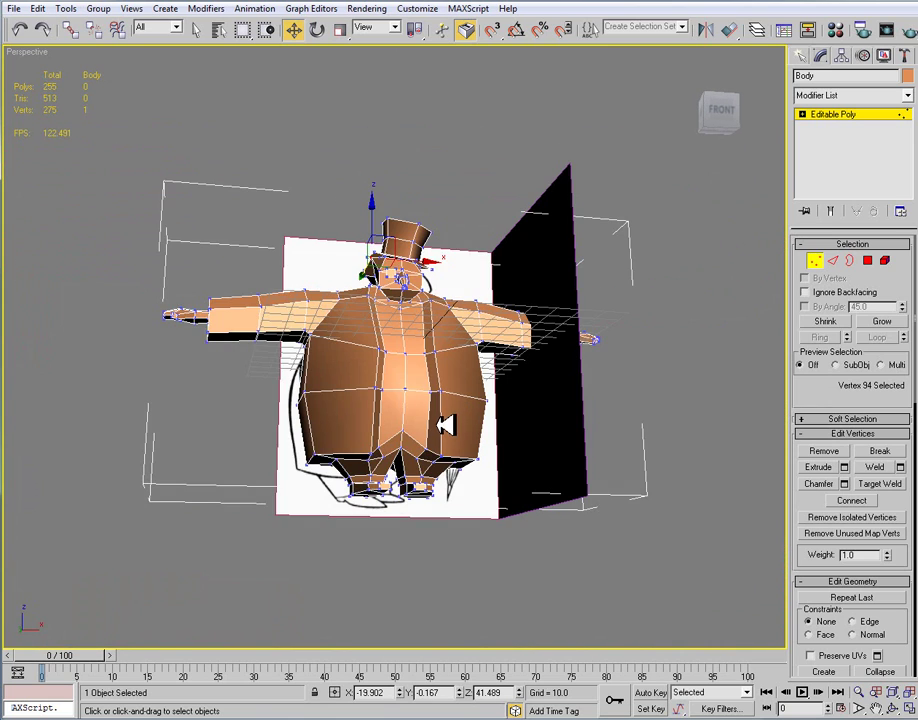
pyautogui.keyDown('alt'); pyautogui.moveTo(420, 405); pyautogui.dragTo(470, 420, button='middle'); pyautogui.keyUp('alt')
pyautogui.hotkey('ctrl', 'z')
# Bridge the open edge at the front side of the head rim to the adjacent hat brim edge.
pyautogui.moveTo(436, 352)
pyautogui.mouseDown(button='middle')
pyautogui.moveTo(418, 432)
pyautogui.moveTo(449, 402)
pyautogui.moveTo(598, 435)
pyautogui.moveTo(532, 421)
pyautogui.moveTo(543, 414)
pyautogui.moveTo(537, 406)
pyautogui.moveTo(430, 363)
pyautogui.moveTo(385, 328)
pyautogui.moveTo(504, 342)
pyautogui.moveTo(541, 365)
pyautogui.mouseUp(button='middle')
pyautogui.scroll(8, 418, 432)
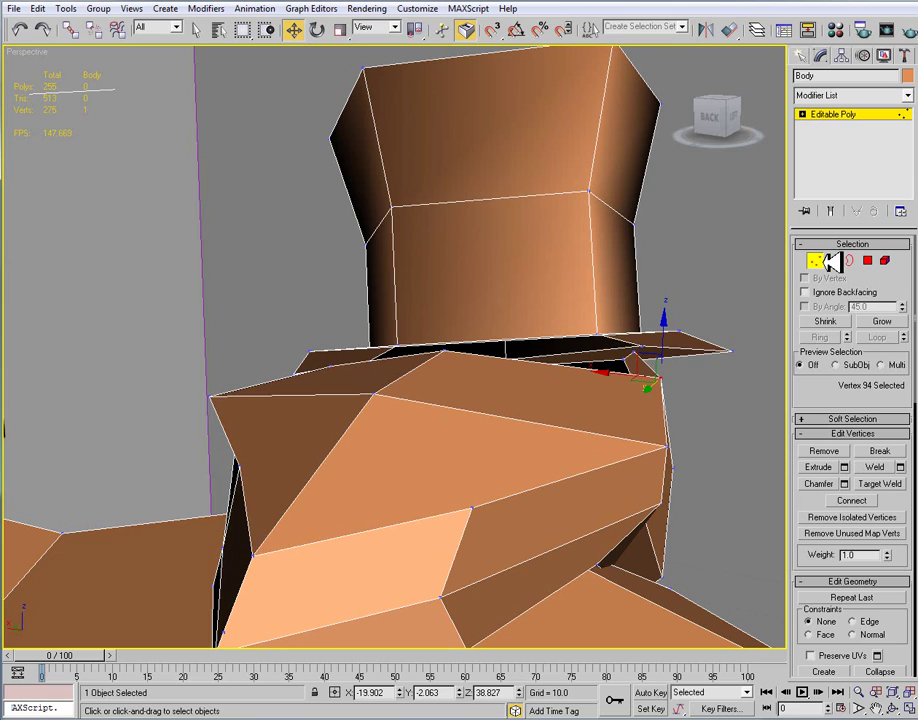
pyautogui.click(838, 262)
pyautogui.keyDown('alt'); pyautogui.moveTo(717, 348); pyautogui.dragTo(680, 401, button='middle'); pyautogui.keyUp('alt')
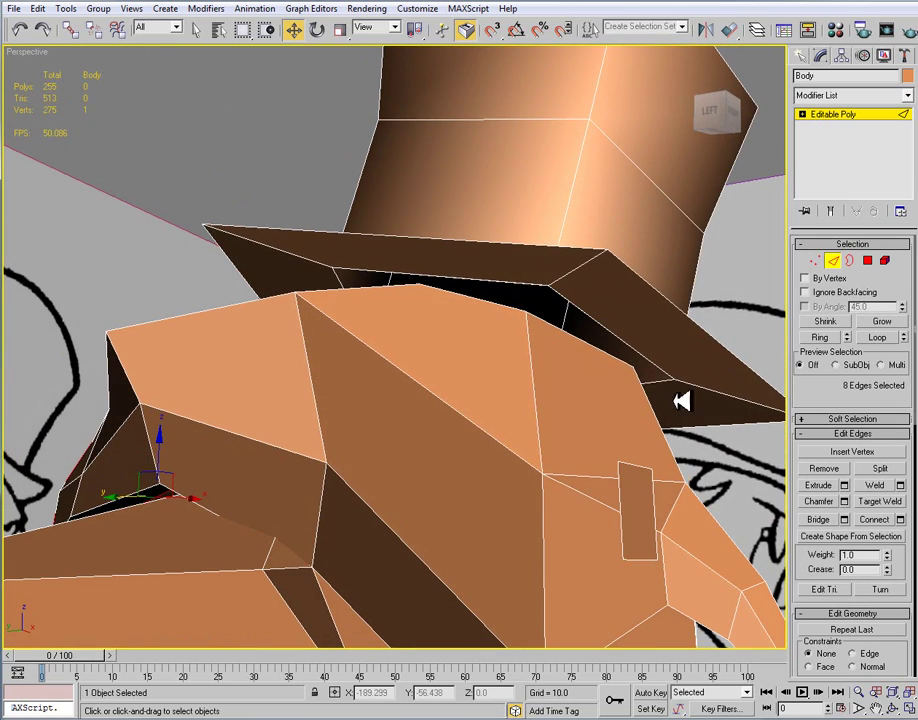
pyautogui.click(586, 340)
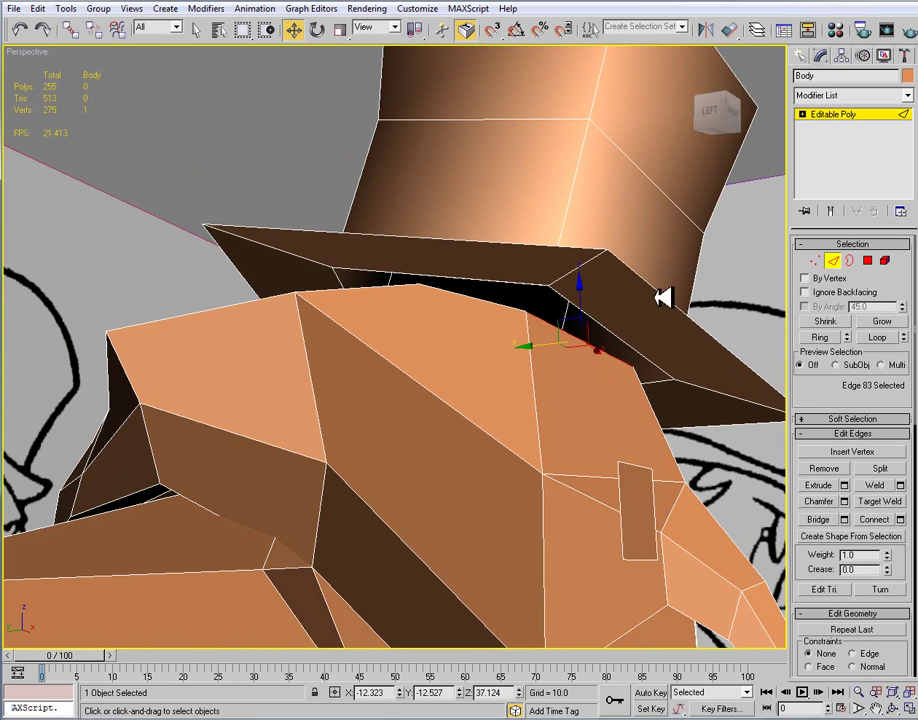
pyautogui.click(818, 519)
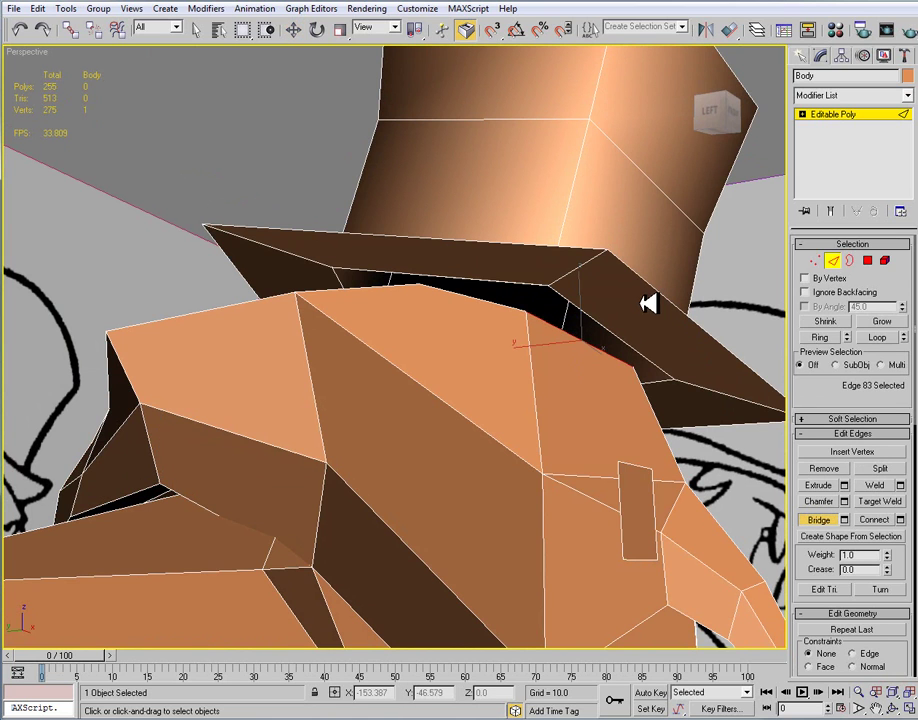
pyautogui.moveTo(665, 291); pyautogui.dragTo(588, 303)
pyautogui.keyDown('alt'); pyautogui.moveTo(588, 303); pyautogui.dragTo(493, 327, button='middle'); pyautogui.keyUp('alt')
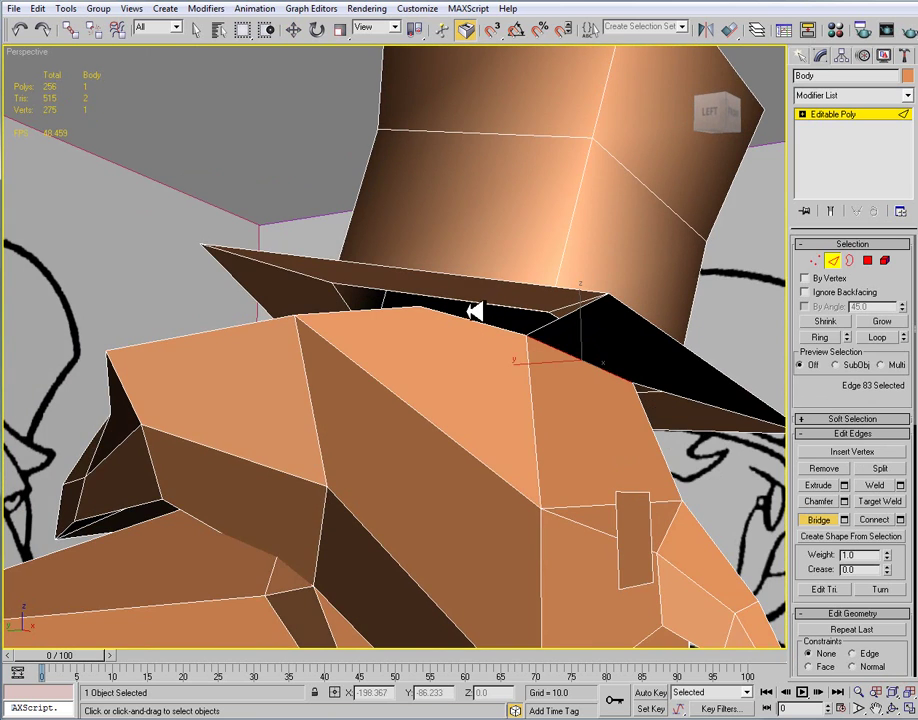
pyautogui.keyDown('alt'); pyautogui.moveTo(426, 332); pyautogui.dragTo(458, 340, button='middle'); pyautogui.keyUp('alt')
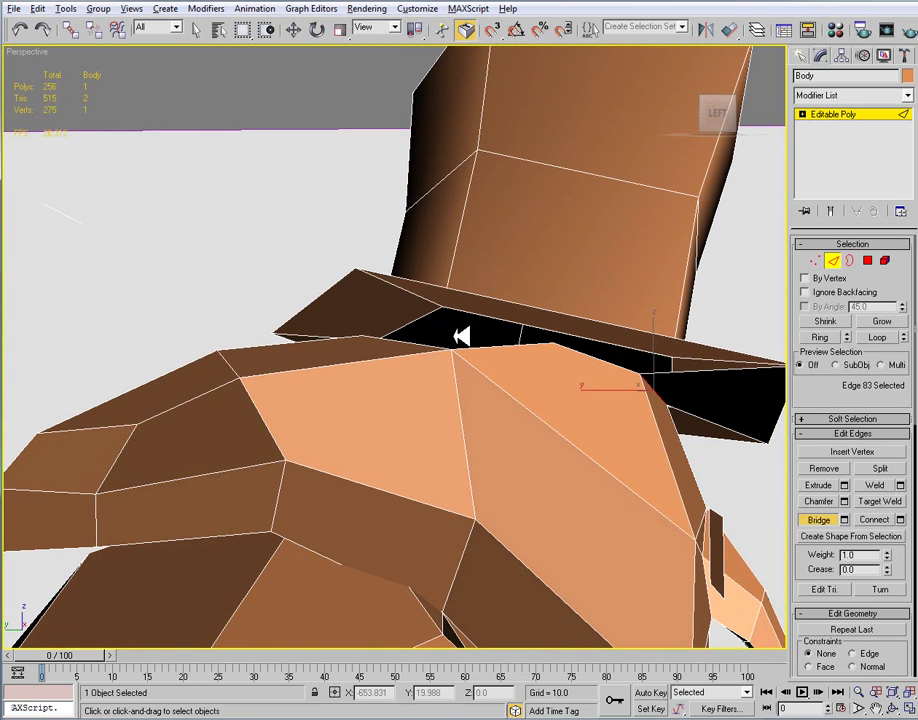
# Target-weld the surplus vertex on the side of the head rim to the adjacent rim vertex.
pyautogui.click(816, 262)
pyautogui.press('w')
pyautogui.click(880, 483)
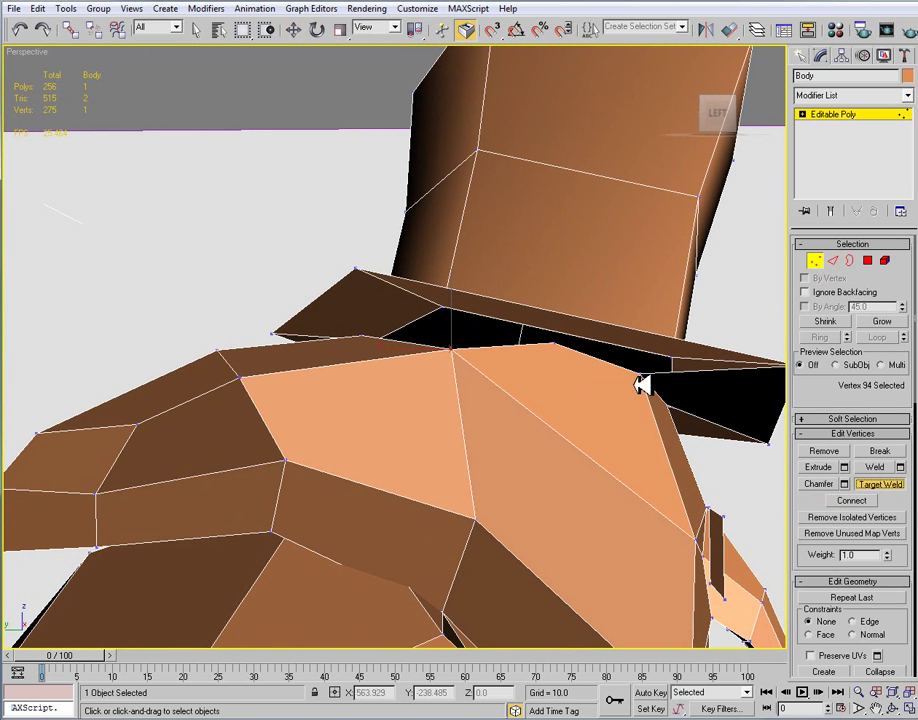
pyautogui.click(455, 345)
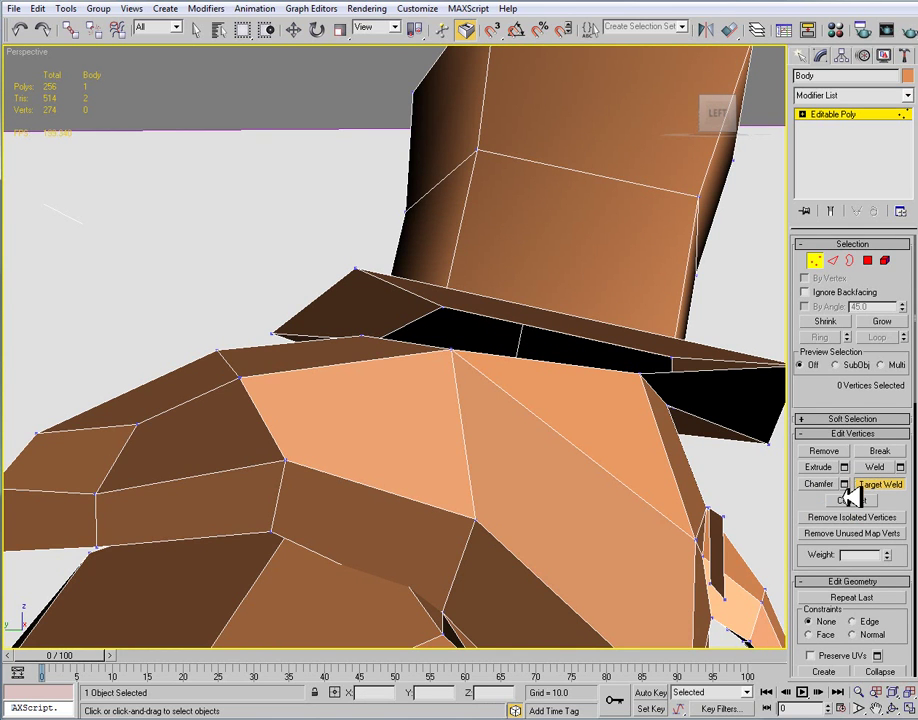
# Bridge the next two open edges along the side of the head rim to the hat brim edges above them.
pyautogui.click(835, 261)
pyautogui.click(820, 519)
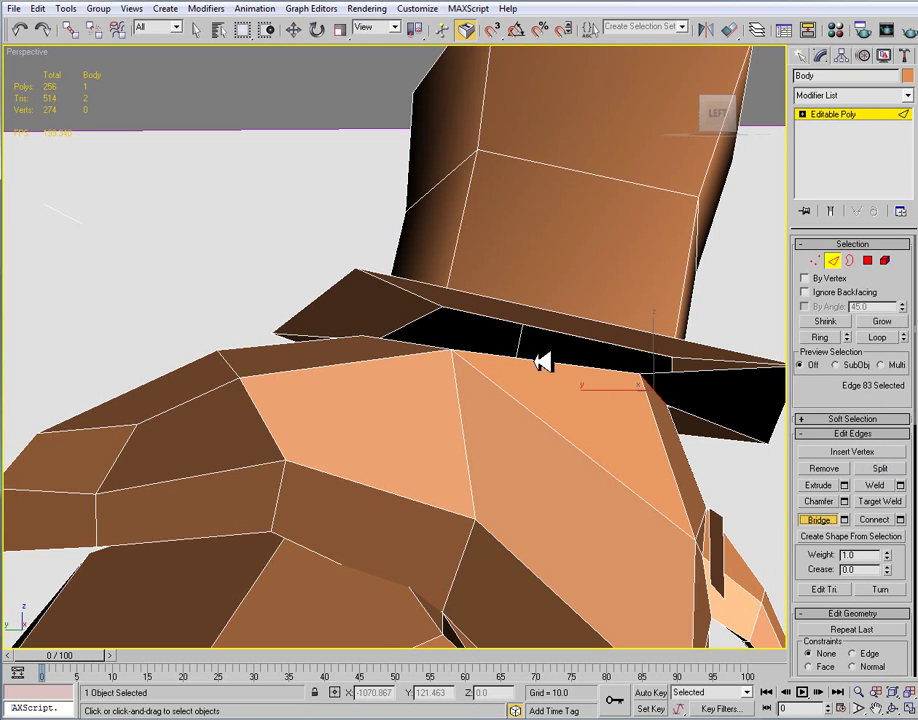
pyautogui.click(558, 311)
pyautogui.keyDown('alt'); pyautogui.moveTo(611, 367); pyautogui.dragTo(277, 283, button='middle'); pyautogui.keyUp('alt')
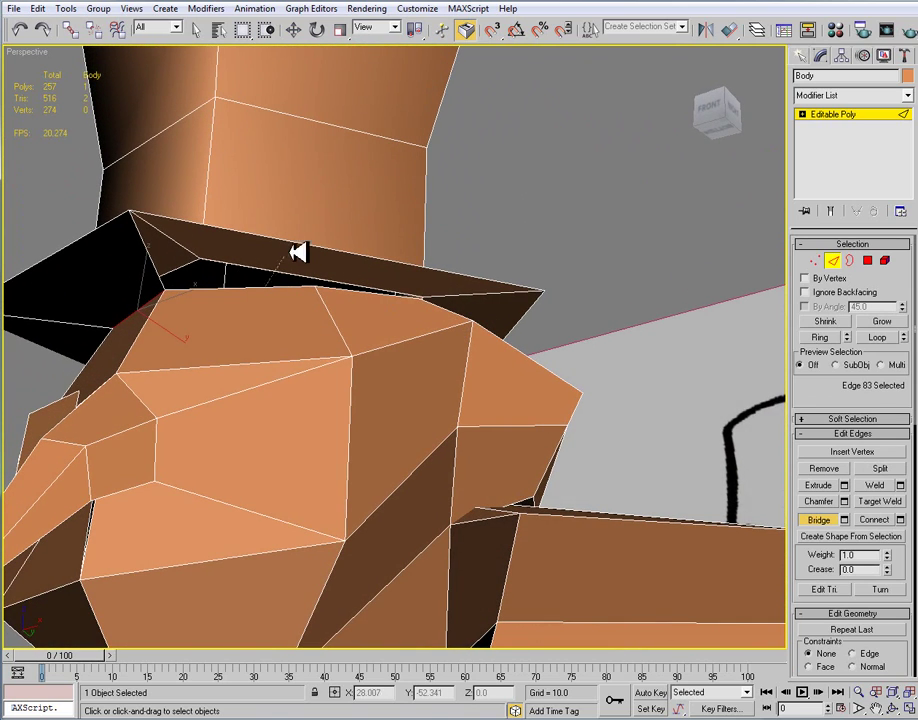
pyautogui.click(303, 245)
pyautogui.keyDown('alt'); pyautogui.moveTo(359, 281); pyautogui.dragTo(420, 297, button='middle'); pyautogui.keyUp('alt')
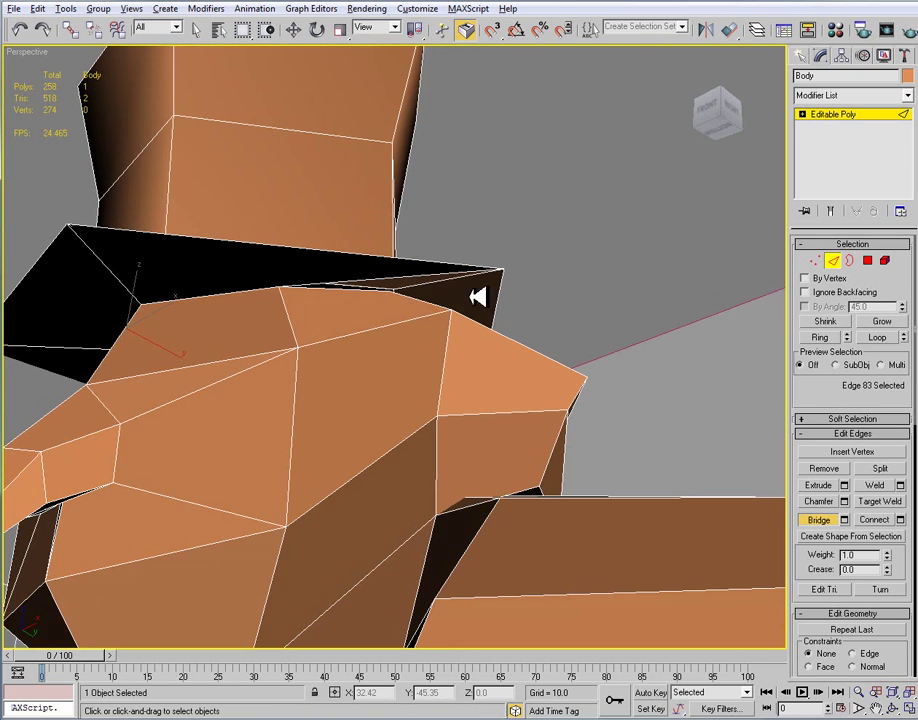
# Target-weld the surplus vertex on the side of the head rim to the neighbouring rim vertex farther back.
pyautogui.click(818, 260)
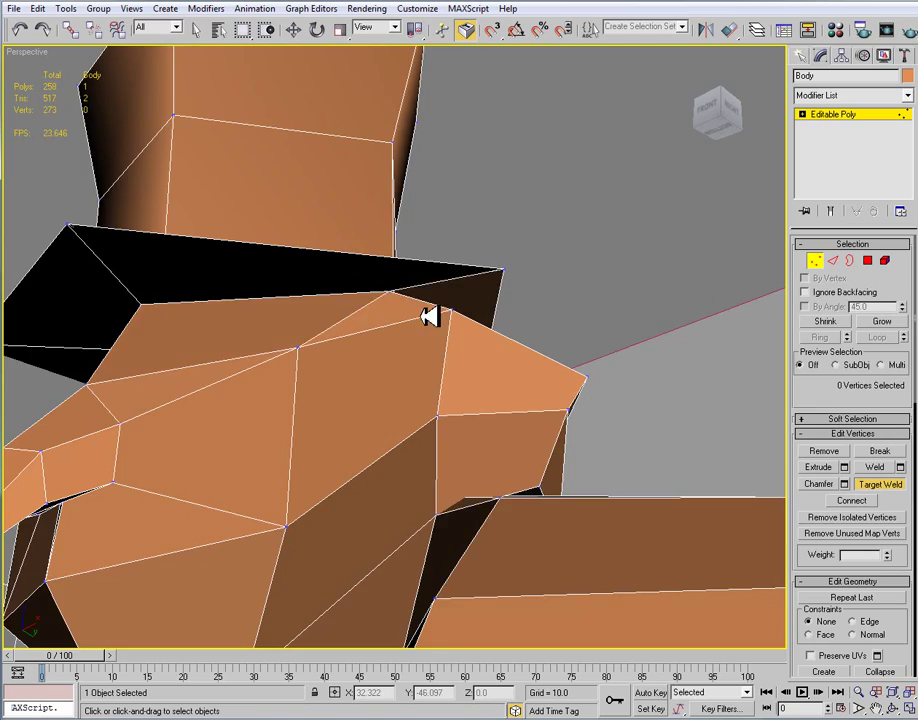
pyautogui.keyDown('alt'); pyautogui.moveTo(428, 313); pyautogui.dragTo(830, 290, button='middle'); pyautogui.keyUp('alt')
pyautogui.click(817, 260)
pyautogui.click(817, 260)
# Move the welded vertex on the side of the head rim forward, down and slightly inward beneath the hat brim.
pyautogui.keyDown('alt'); pyautogui.moveTo(465, 356); pyautogui.dragTo(419, 324, button='middle'); pyautogui.keyUp('alt')
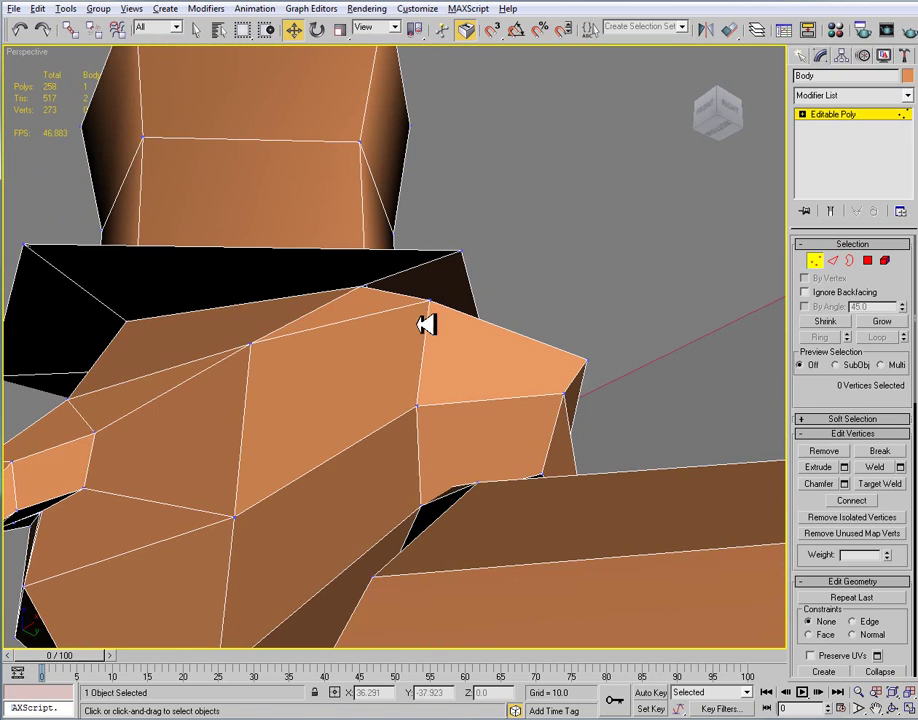
pyautogui.click(362, 287)
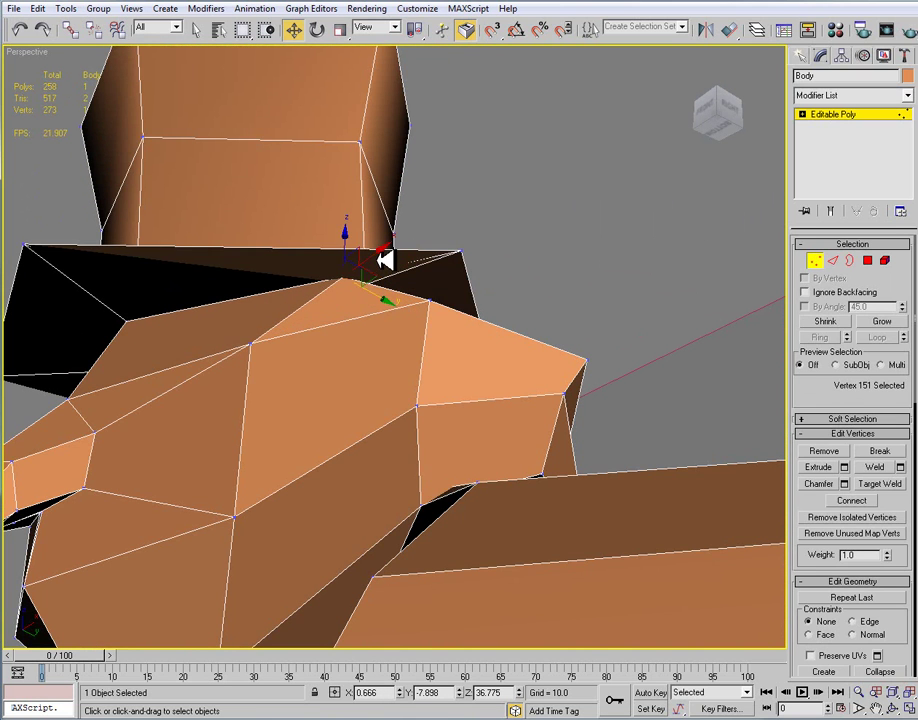
pyautogui.moveTo(395, 264); pyautogui.dragTo(389, 267)
pyautogui.keyDown('alt'); pyautogui.moveTo(446, 271); pyautogui.dragTo(362, 333, button='middle'); pyautogui.keyUp('alt')
pyautogui.moveTo(338, 357); pyautogui.dragTo(213, 325)
pyautogui.keyDown('alt'); pyautogui.moveTo(213, 325); pyautogui.dragTo(329, 303, button='middle'); pyautogui.keyUp('alt')
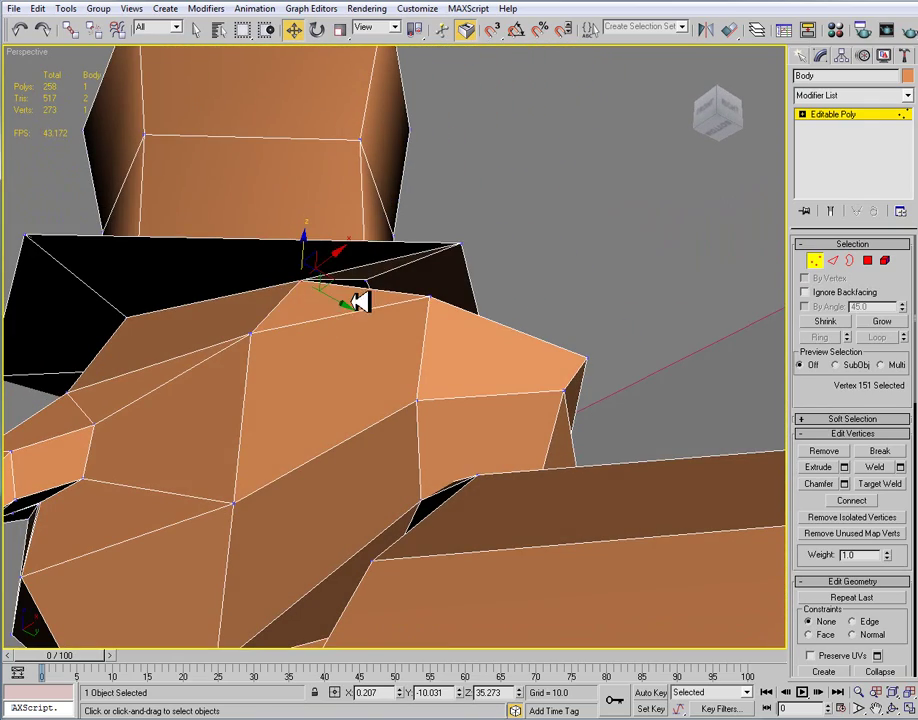
pyautogui.moveTo(329, 301); pyautogui.dragTo(270, 232)
pyautogui.keyDown('alt'); pyautogui.moveTo(268, 232); pyautogui.dragTo(377, 296, button='middle'); pyautogui.keyUp('alt')
pyautogui.moveTo(558, 298); pyautogui.dragTo(556, 299)
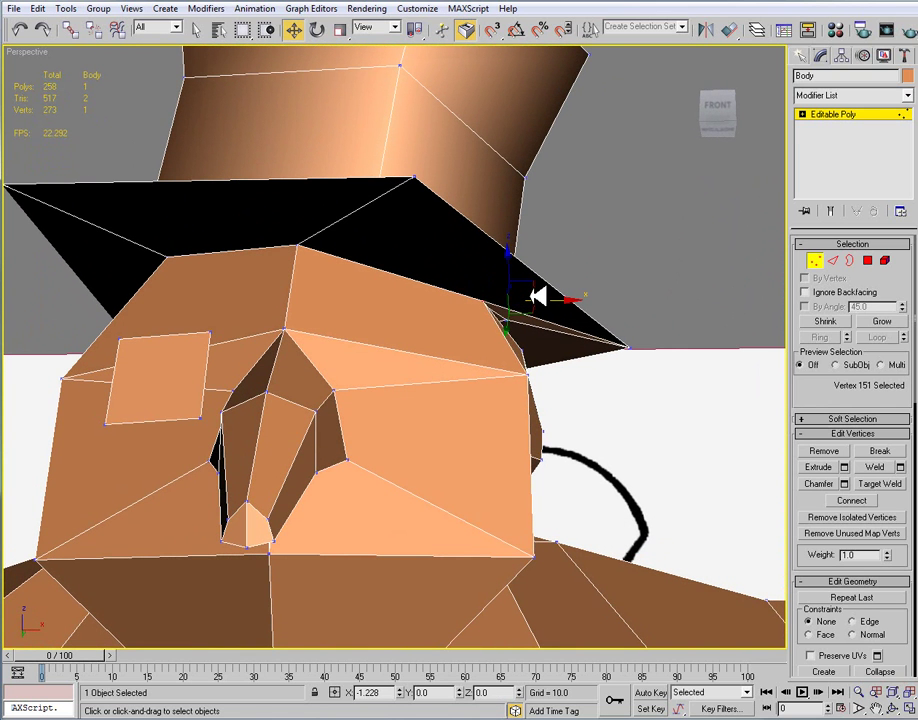
pyautogui.keyDown('alt'); pyautogui.moveTo(535, 296); pyautogui.dragTo(400, 345, button='middle'); pyautogui.keyUp('alt')
# Try target-welding the rear side vertex of the head rim to the nearby hat brim corner, and undo the weld.
pyautogui.click(899, 483)
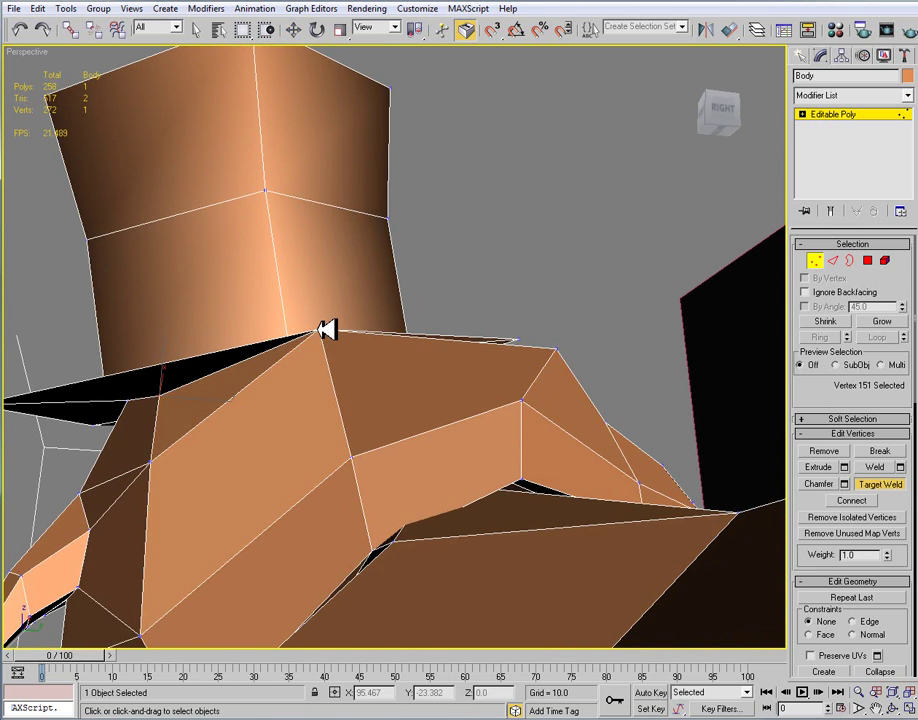
pyautogui.keyDown('alt'); pyautogui.moveTo(347, 341); pyautogui.dragTo(497, 362, button='middle'); pyautogui.keyUp('alt')
pyautogui.moveTo(545, 388)
pyautogui.keyDown('alt'); pyautogui.mouseDown(button='middle')
pyautogui.moveTo(529, 363)
pyautogui.moveTo(490, 361)
pyautogui.moveTo(456, 371)
pyautogui.moveTo(436, 395)
pyautogui.moveTo(379, 426)
pyautogui.moveTo(368, 415)
pyautogui.moveTo(467, 396)
pyautogui.moveTo(420, 404)
pyautogui.moveTo(465, 393)
pyautogui.moveTo(426, 389)
pyautogui.moveTo(503, 391)
pyautogui.moveTo(498, 350)
pyautogui.mouseUp(button='middle'); pyautogui.keyUp('alt')
pyautogui.keyDown('alt'); pyautogui.rightClick(527, 349); pyautogui.keyUp('alt')
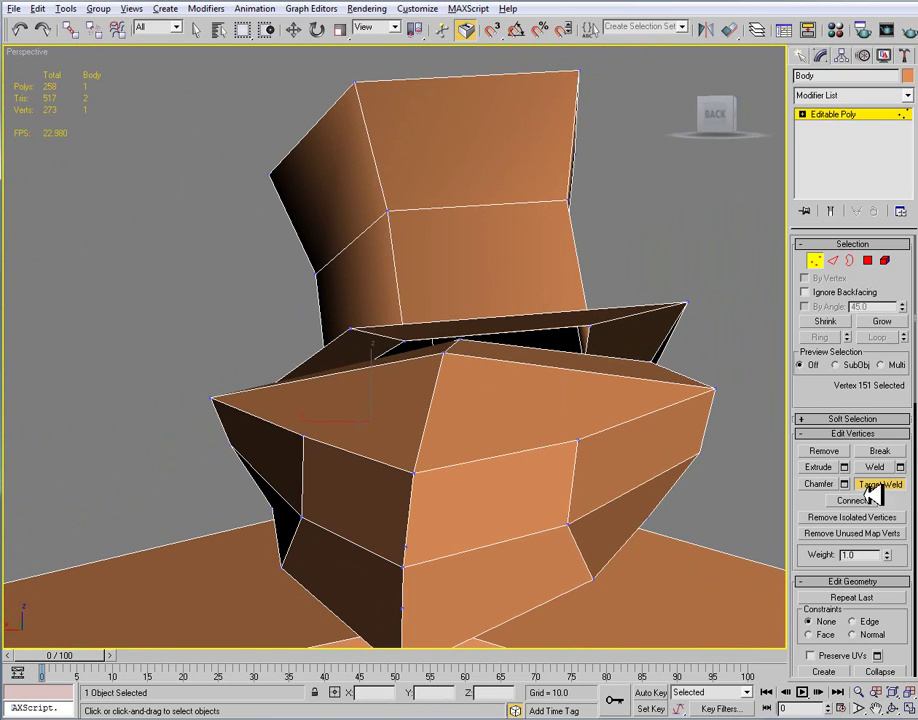
# Bridge the two remaining open edges at the back of the head rim to the hat brim.
pyautogui.click(834, 261)
pyautogui.press('w')
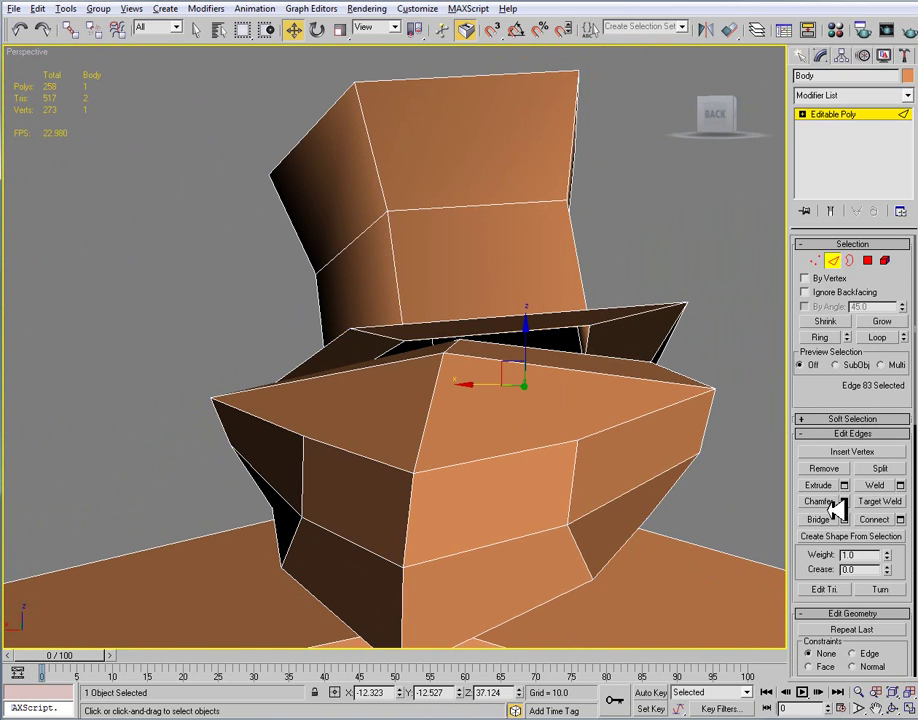
pyautogui.click(831, 519)
pyautogui.keyDown('alt'); pyautogui.moveTo(559, 402); pyautogui.dragTo(338, 344, button='middle'); pyautogui.keyUp('alt')
pyautogui.click(531, 308)
pyautogui.click(388, 346)
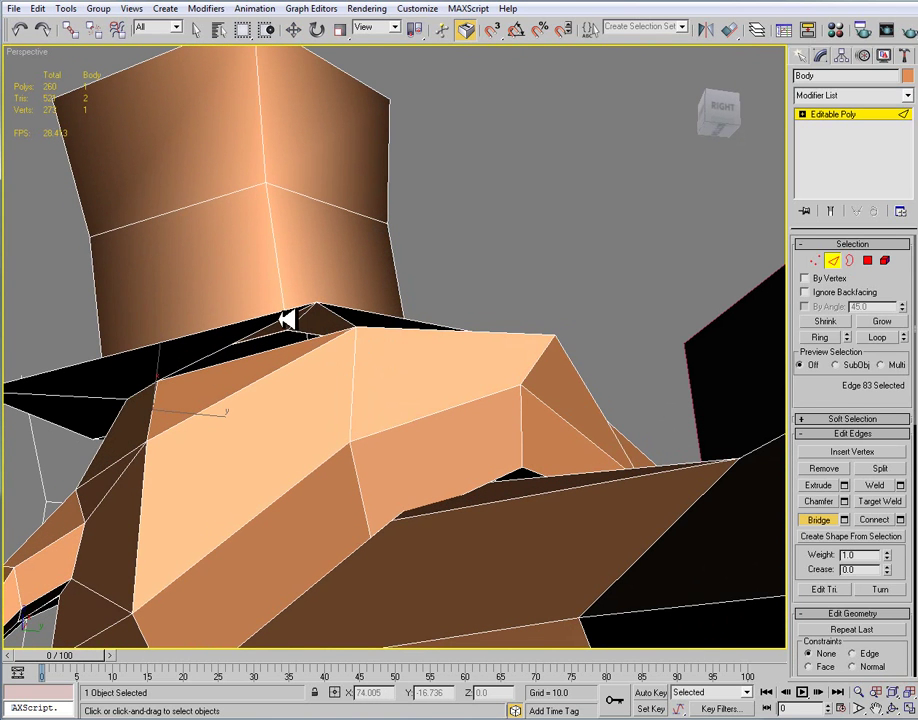
# Cap the three-edged hole left between the head rim and the hat brim.
pyautogui.press('w')
pyautogui.click(850, 260)
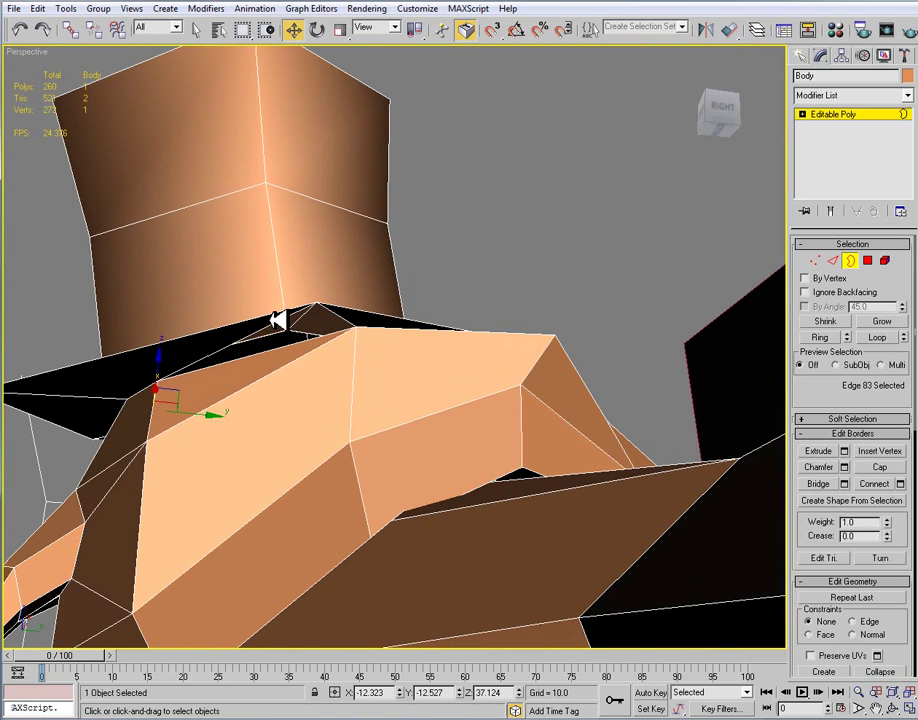
pyautogui.click(280, 321)
pyautogui.scroll(5, 338, 350)
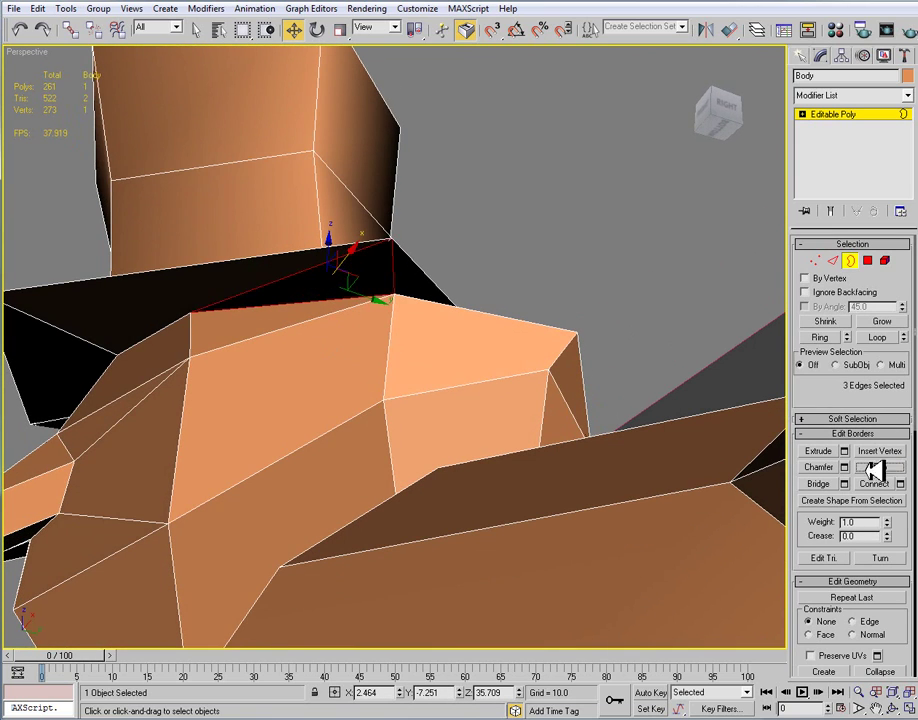
pyautogui.keyDown('alt'); pyautogui.moveTo(587, 410); pyautogui.dragTo(812, 220, button='middle'); pyautogui.keyUp('alt')
pyautogui.click(848, 117)
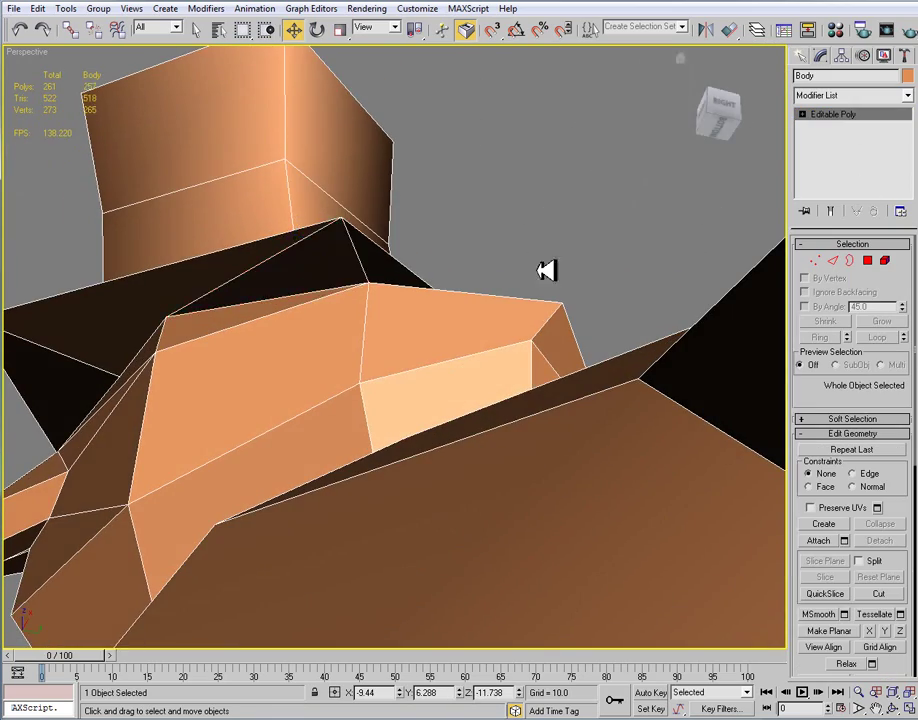
# Weld the two nearly coincident centre vertices at the base of the nose's underside with a weld threshold of 2.25.
pyautogui.keyDown('alt'); pyautogui.moveTo(375, 322); pyautogui.dragTo(762, 304, button='middle'); pyautogui.keyUp('alt')
pyautogui.scroll(-6, 481, 357)
pyautogui.scroll(5, 537, 432)
pyautogui.click(815, 261)
pyautogui.scroll(3, 586, 385)
pyautogui.keyDown('alt'); pyautogui.moveTo(586, 385); pyautogui.dragTo(450, 345, button='middle'); pyautogui.keyUp('alt')
pyautogui.click(403, 372)
pyautogui.keyDown('ctrl'); pyautogui.click(389, 372); pyautogui.keyUp('ctrl')
pyautogui.click(901, 467)
pyautogui.moveTo(717, 310); pyautogui.dragTo(713, 213)
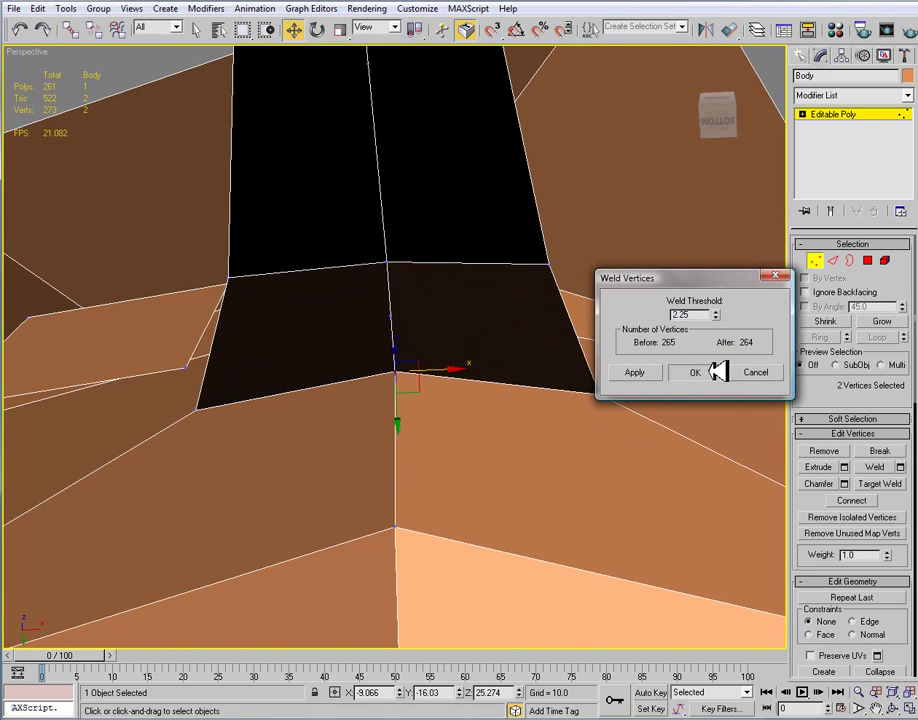
pyautogui.click(692, 372)
# Remove the two surplus vertices on the centre line of the nose's underside.
pyautogui.keyDown('alt'); pyautogui.moveTo(433, 368); pyautogui.dragTo(483, 368, button='middle'); pyautogui.keyUp('alt')
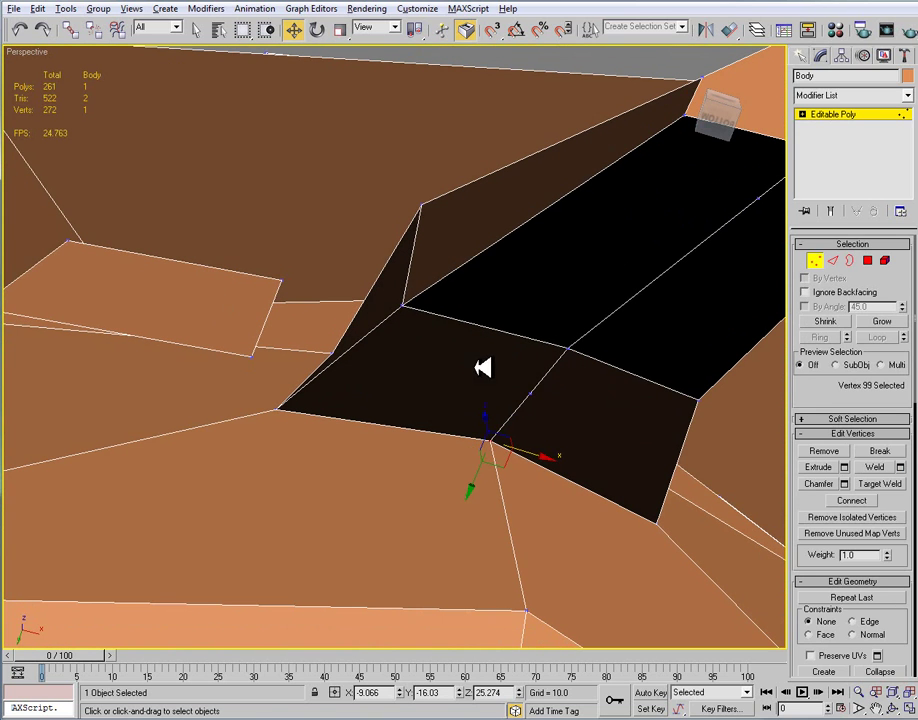
pyautogui.click(536, 392)
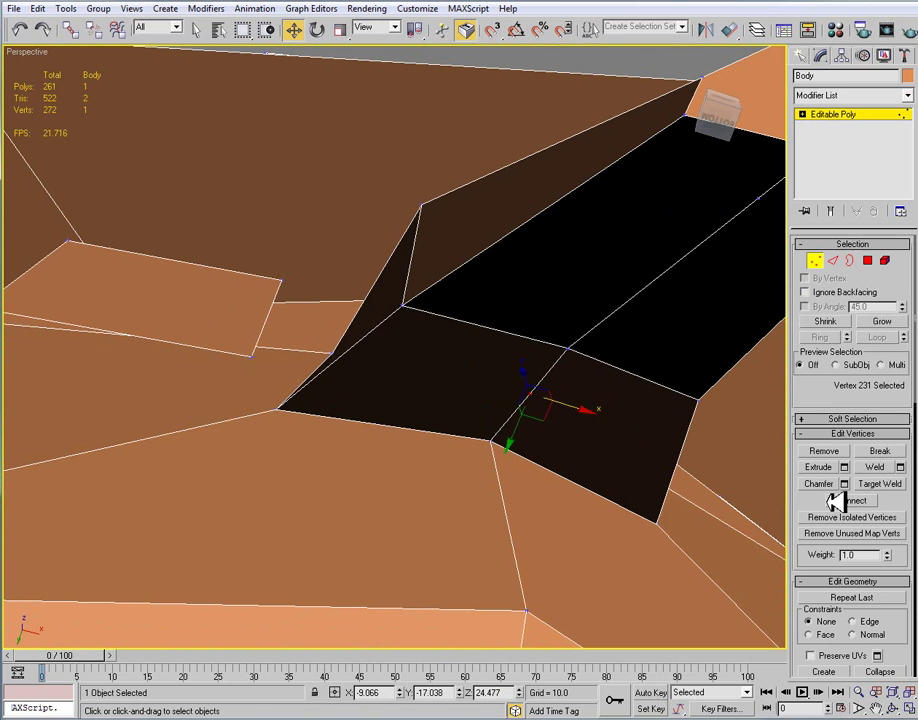
pyautogui.click(846, 449)
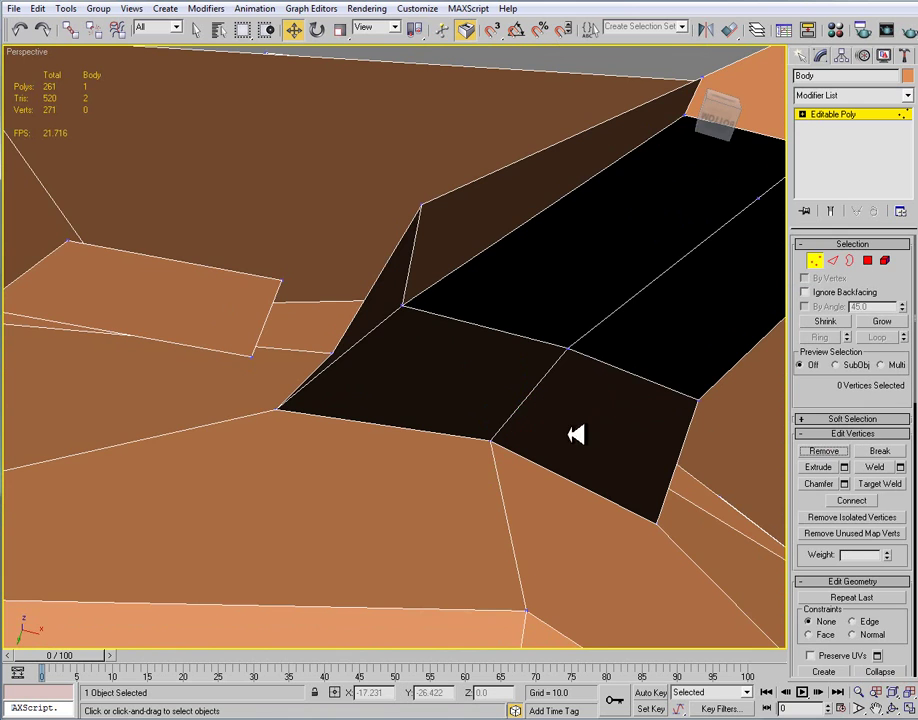
pyautogui.keyDown('alt'); pyautogui.moveTo(518, 424); pyautogui.dragTo(565, 452, button='middle'); pyautogui.keyUp('alt')
pyautogui.click(703, 295)
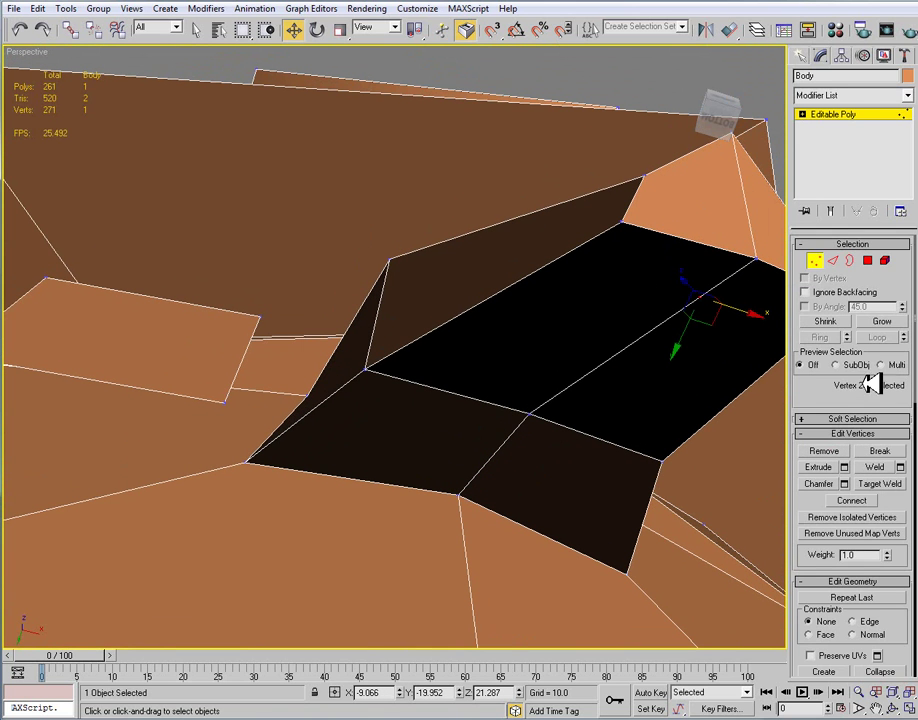
pyautogui.click(822, 450)
pyautogui.keyDown('alt'); pyautogui.moveTo(650, 442); pyautogui.dragTo(662, 426, button='middle'); pyautogui.keyUp('alt')
pyautogui.keyDown('alt'); pyautogui.moveTo(690, 497); pyautogui.dragTo(680, 506, button='middle'); pyautogui.keyUp('alt')
pyautogui.scroll(-5, 711, 494)
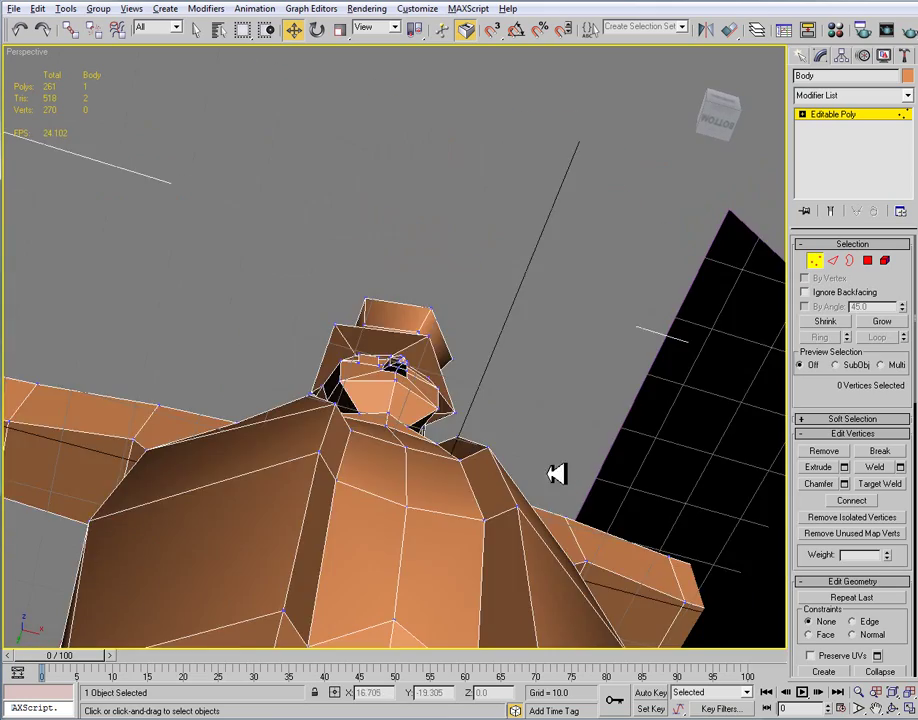
# Select all vertices of the character and weld the coincident ones with a weld threshold of 0.0.
pyautogui.keyDown('alt'); pyautogui.moveTo(547, 498); pyautogui.dragTo(652, 389, button='middle'); pyautogui.keyUp('alt')
pyautogui.keyDown('alt'); pyautogui.moveTo(408, 334); pyautogui.dragTo(473, 320, button='middle'); pyautogui.keyUp('alt')
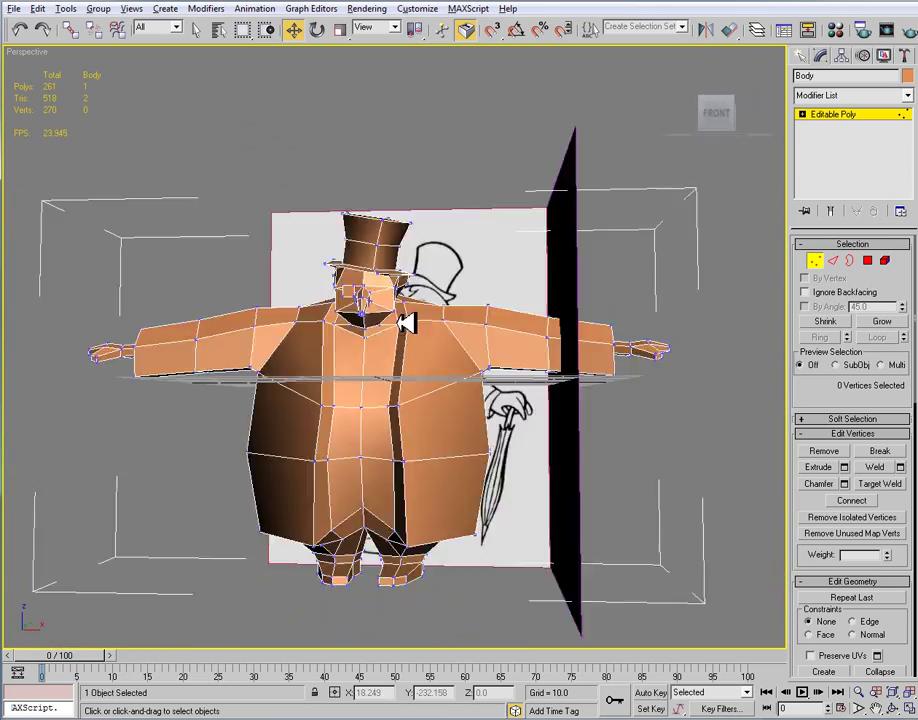
pyautogui.moveTo(45, 118); pyautogui.dragTo(728, 600)
pyautogui.click(900, 468)
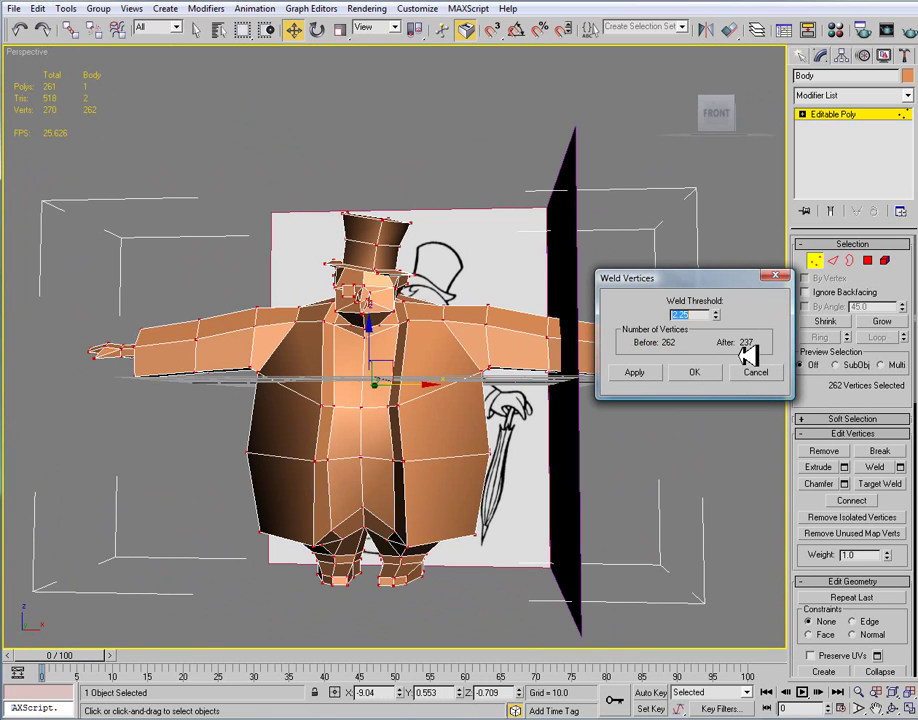
pyautogui.rightClick(716, 315)
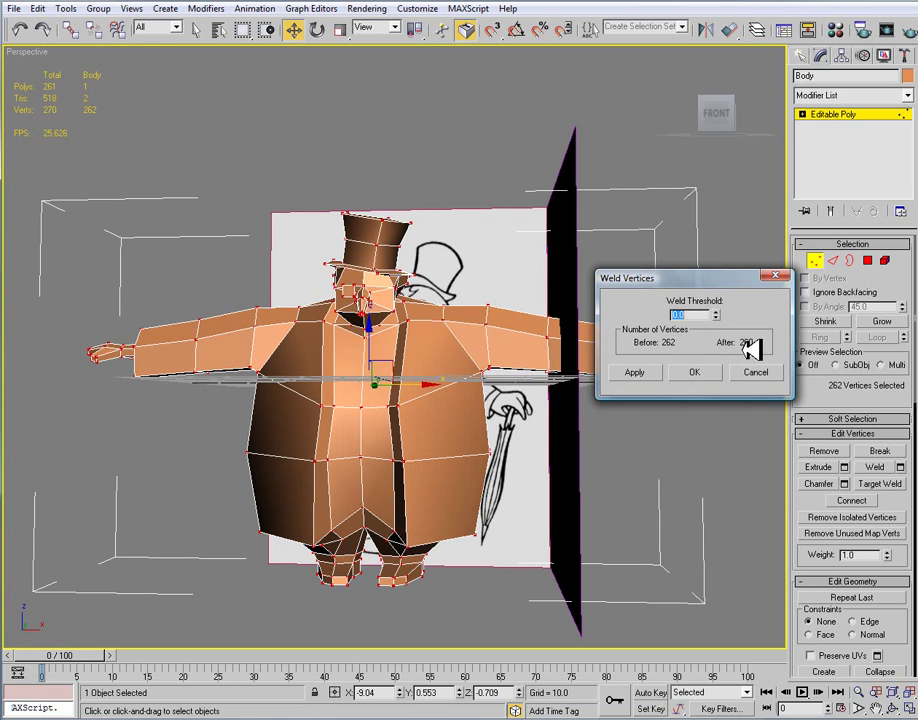
pyautogui.click(697, 372)
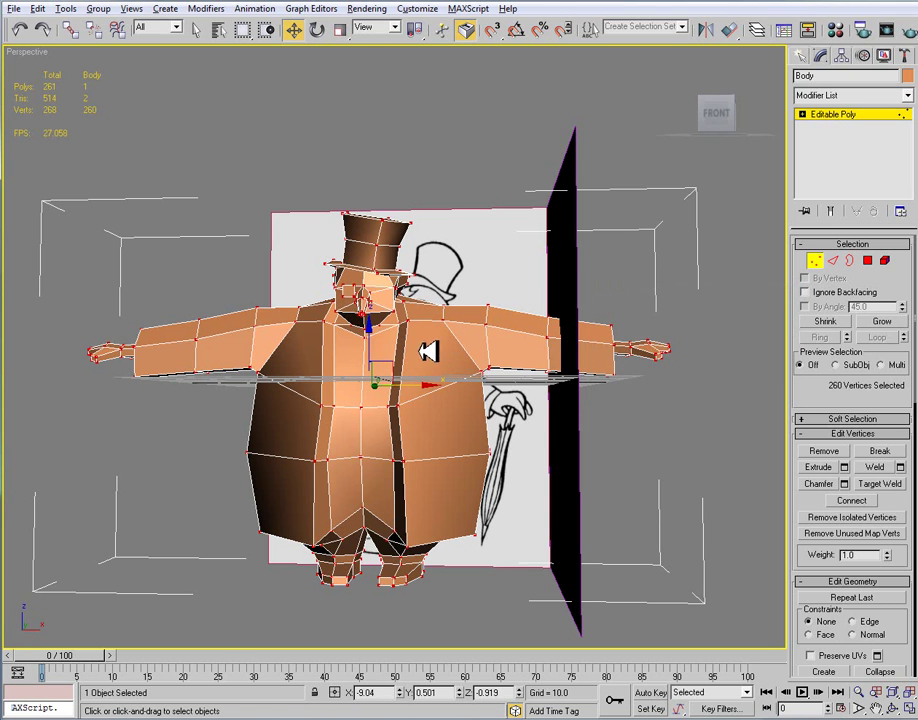
pyautogui.keyDown('alt'); pyautogui.moveTo(481, 357); pyautogui.dragTo(418, 210, button='middle'); pyautogui.keyUp('alt')
pyautogui.click(858, 113)
# Examine the merged hat, head and body from the back and front.
pyautogui.keyDown('alt'); pyautogui.moveTo(415, 315); pyautogui.dragTo(578, 333, button='middle'); pyautogui.keyUp('alt')
pyautogui.scroll(4, 434, 319)
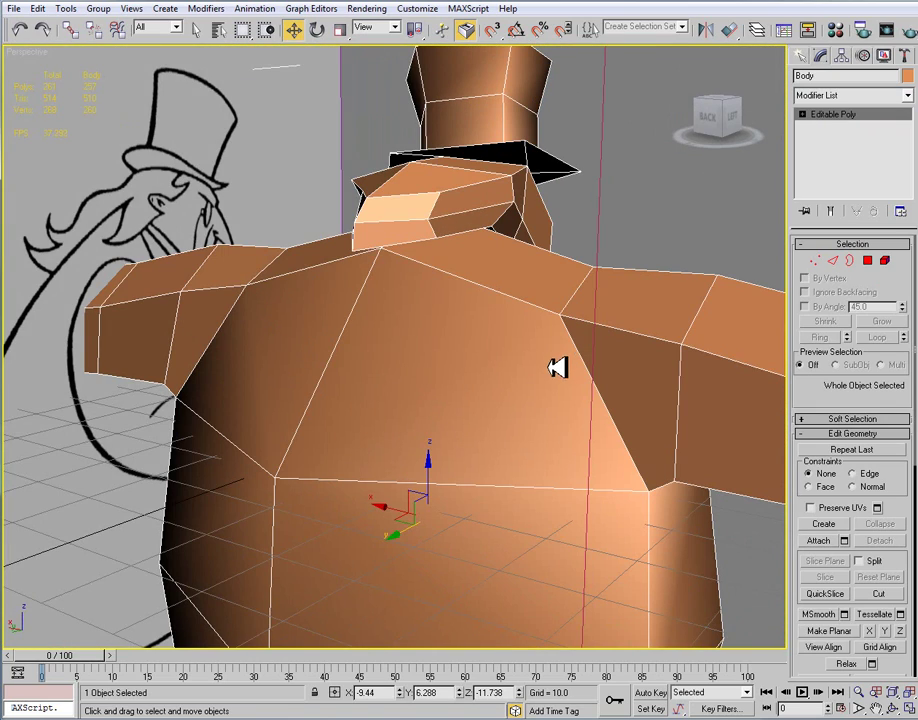
pyautogui.keyDown('alt'); pyautogui.moveTo(536, 396); pyautogui.dragTo(520, 340, button='middle'); pyautogui.keyUp('alt')
pyautogui.scroll(-1, 520, 340)
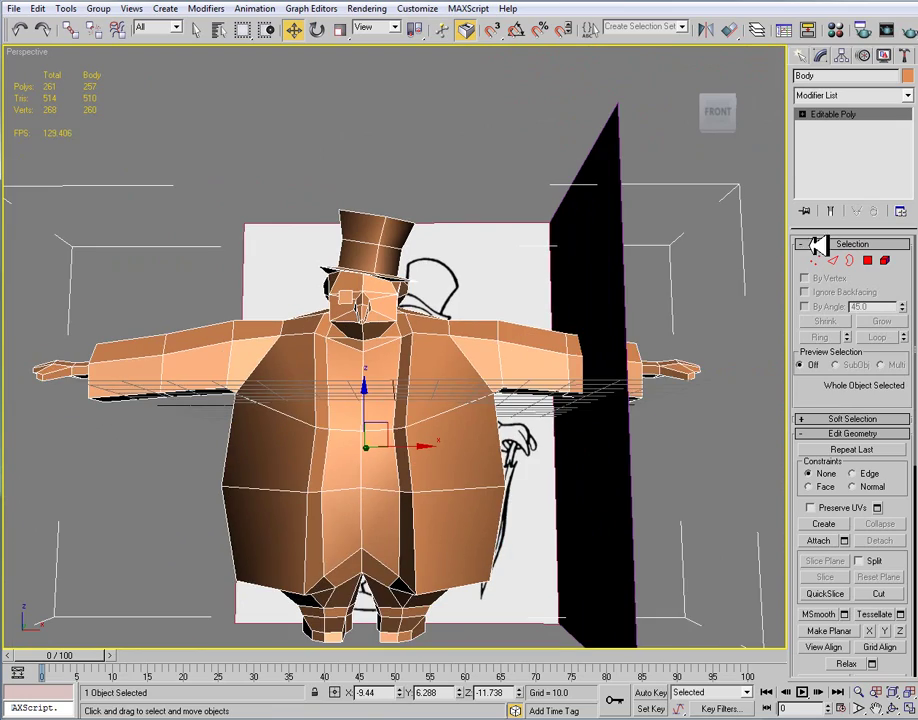
pyautogui.keyDown('alt'); pyautogui.moveTo(541, 397); pyautogui.dragTo(369, 290, button='middle'); pyautogui.keyUp('alt')
pyautogui.keyDown('alt'); pyautogui.moveTo(412, 489); pyautogui.dragTo(428, 414, button='middle'); pyautogui.keyUp('alt')
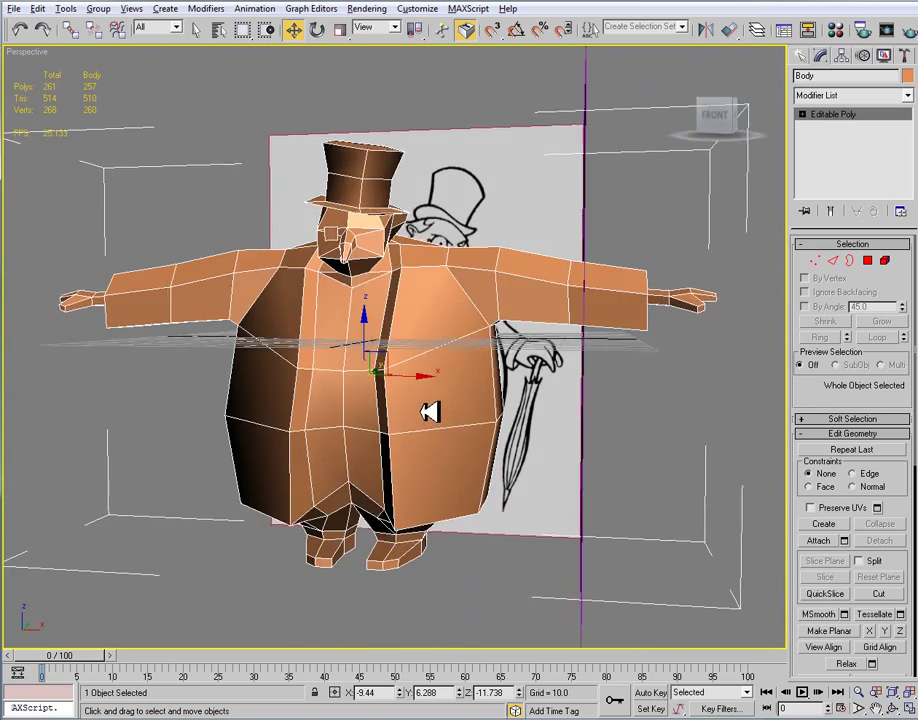
pyautogui.keyDown('alt'); pyautogui.moveTo(451, 427); pyautogui.dragTo(492, 366, button='middle'); pyautogui.keyUp('alt')
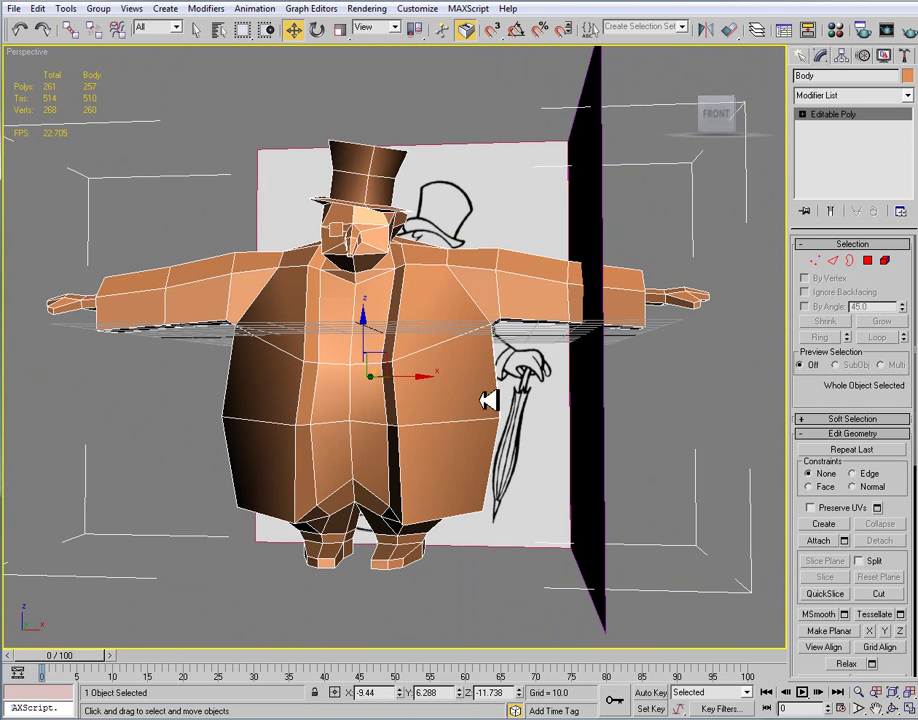
# Turn off the Edges Only display option in the body's object properties.
pyautogui.rightClick(410, 402)
pyautogui.press('Escape')
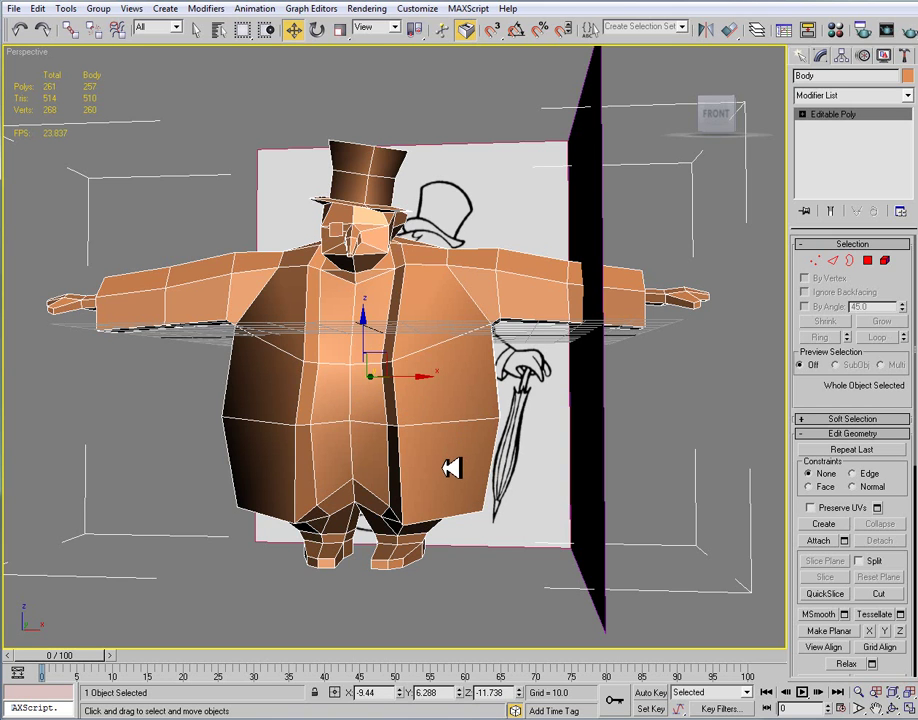
pyautogui.rightClick(410, 402)
pyautogui.click(440, 487)
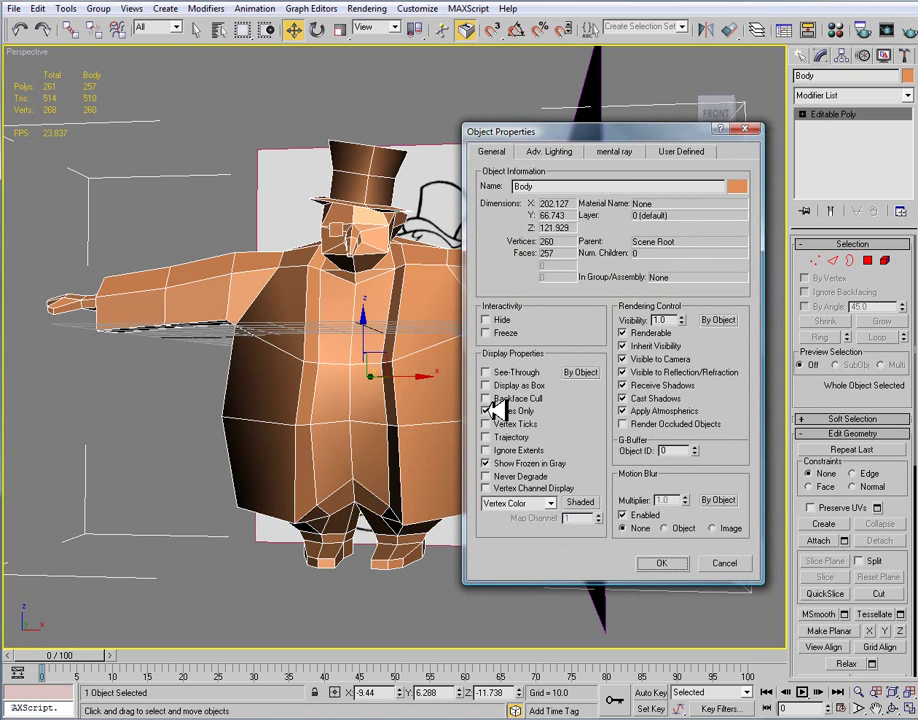
pyautogui.click(662, 563)
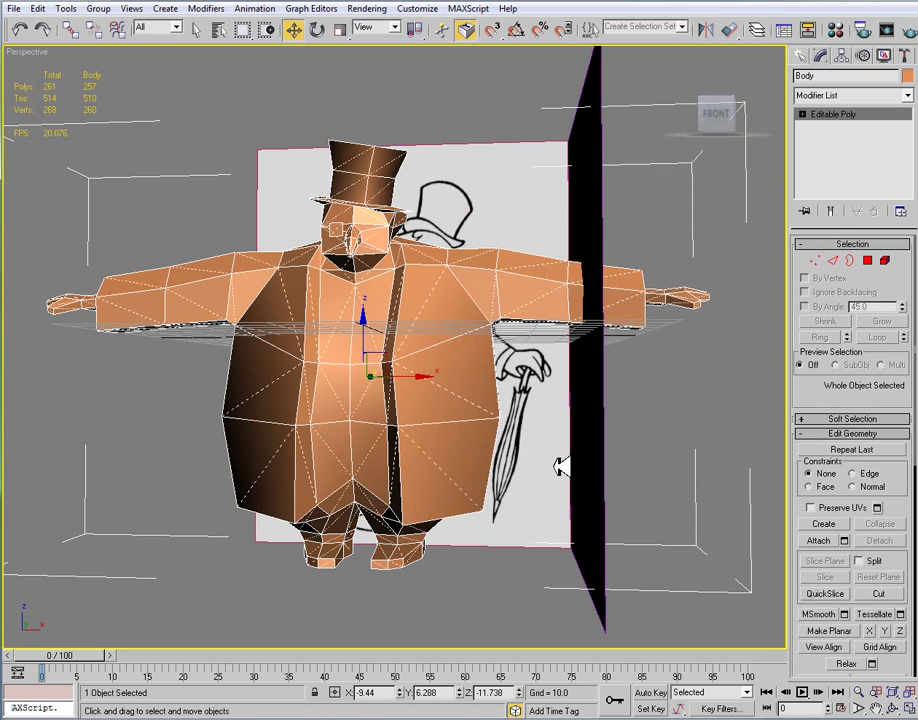
# Examine the triangulation of the body, head and hat from the front, back and above.
pyautogui.keyDown('alt'); pyautogui.moveTo(497, 432); pyautogui.dragTo(518, 434, button='middle'); pyautogui.keyUp('alt')
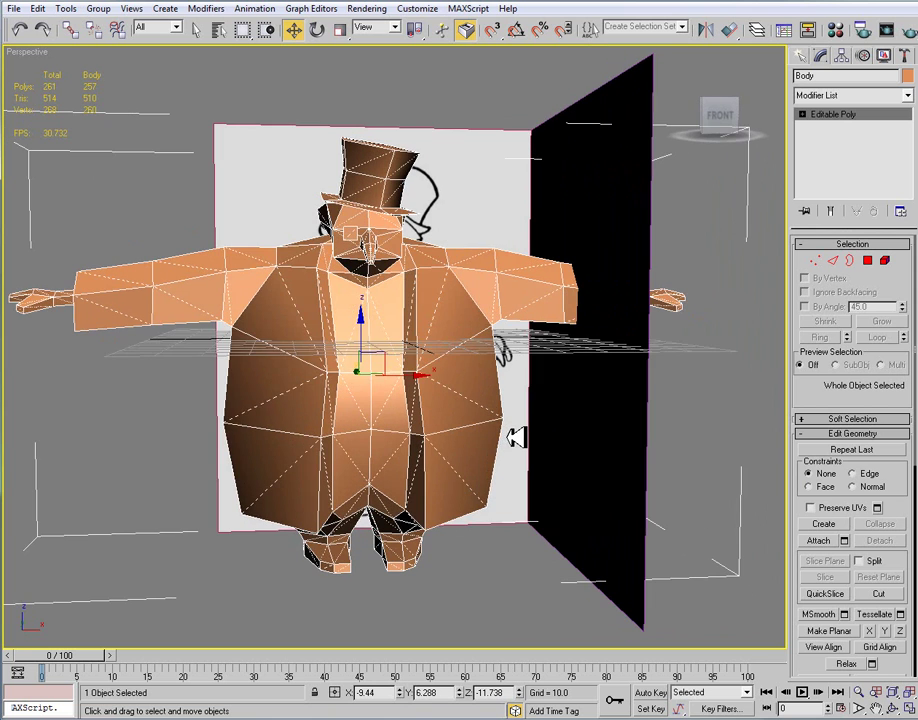
pyautogui.keyDown('alt'); pyautogui.moveTo(397, 368); pyautogui.dragTo(347, 304, button='middle'); pyautogui.keyUp('alt')
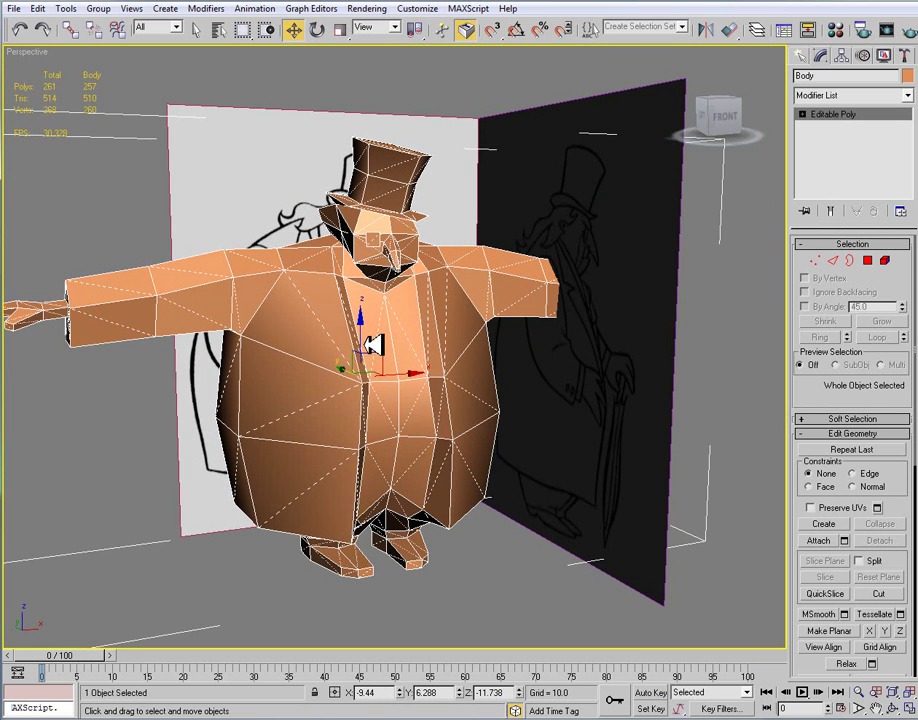
pyautogui.keyDown('alt'); pyautogui.moveTo(415, 393); pyautogui.dragTo(434, 463, button='middle'); pyautogui.keyUp('alt')
pyautogui.scroll(3, 405, 385)
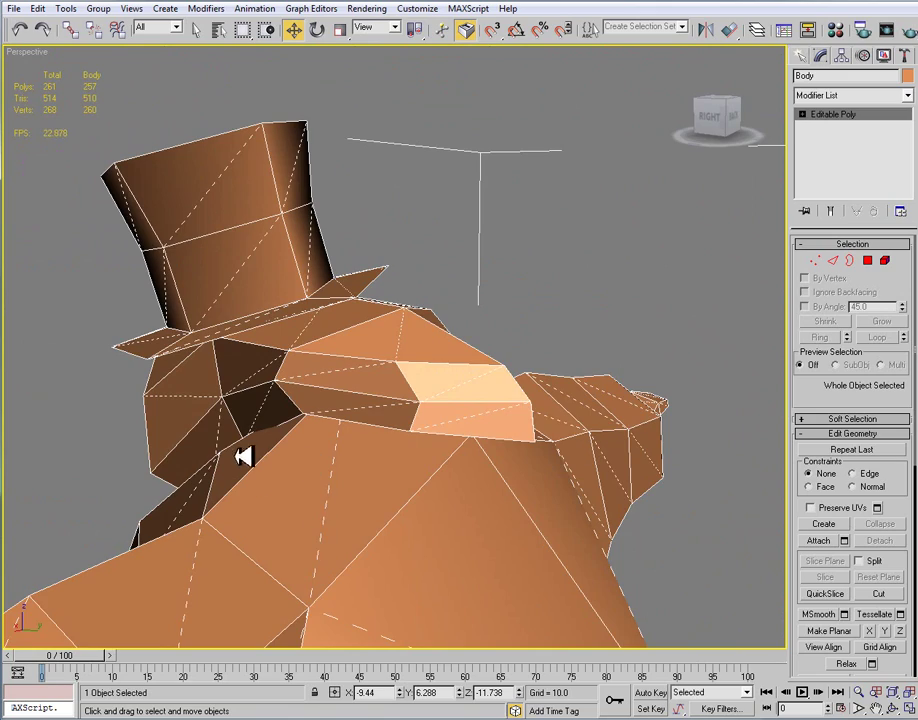
pyautogui.keyDown('alt'); pyautogui.moveTo(256, 480); pyautogui.dragTo(403, 462, button='middle'); pyautogui.keyUp('alt')
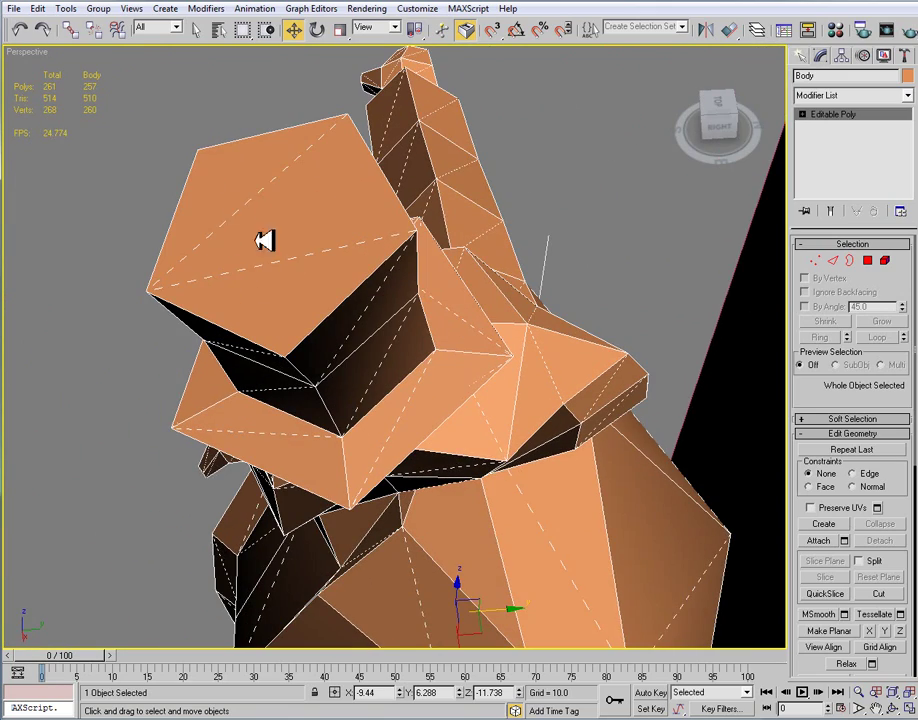
# Cut a new edge across the hat's top face from its back corner to the diagonally opposite front corner.
pyautogui.keyDown('alt'); pyautogui.moveTo(310, 299); pyautogui.dragTo(340, 421, button='middle'); pyautogui.keyUp('alt')
pyautogui.keyDown('alt'); pyautogui.moveTo(398, 402); pyautogui.dragTo(420, 330, button='middle'); pyautogui.keyUp('alt')
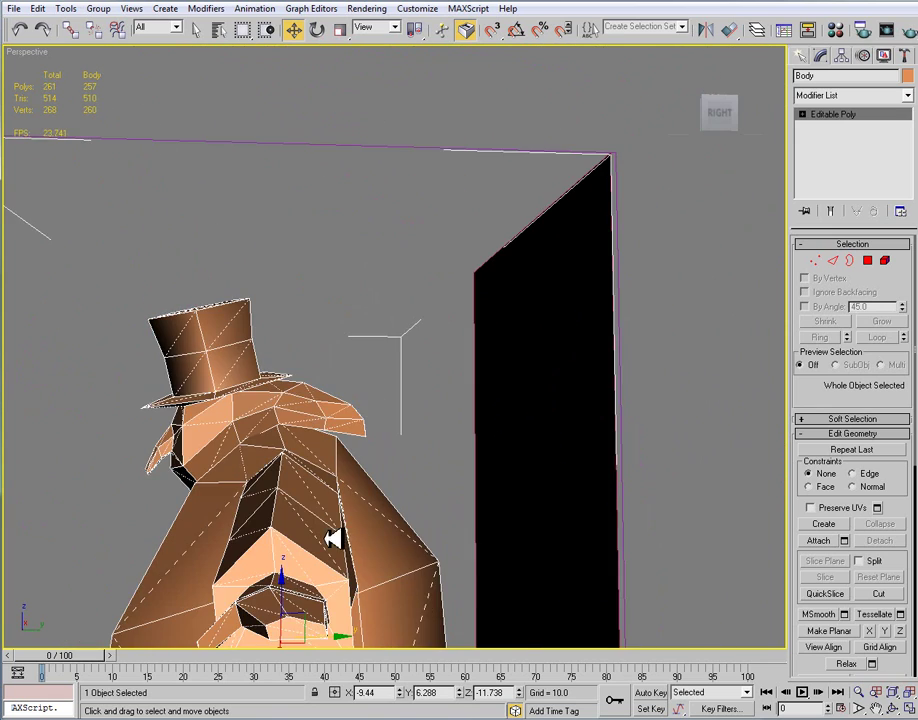
pyautogui.moveTo(331, 537)
pyautogui.keyDown('alt'); pyautogui.mouseDown(button='middle')
pyautogui.moveTo(311, 508)
pyautogui.moveTo(322, 449)
pyautogui.moveTo(182, 549)
pyautogui.moveTo(213, 533)
pyautogui.moveTo(213, 492)
pyautogui.moveTo(176, 450)
pyautogui.moveTo(213, 484)
pyautogui.moveTo(287, 455)
pyautogui.moveTo(336, 458)
pyautogui.moveTo(340, 484)
pyautogui.moveTo(326, 412)
pyautogui.mouseUp(button='middle'); pyautogui.keyUp('alt')
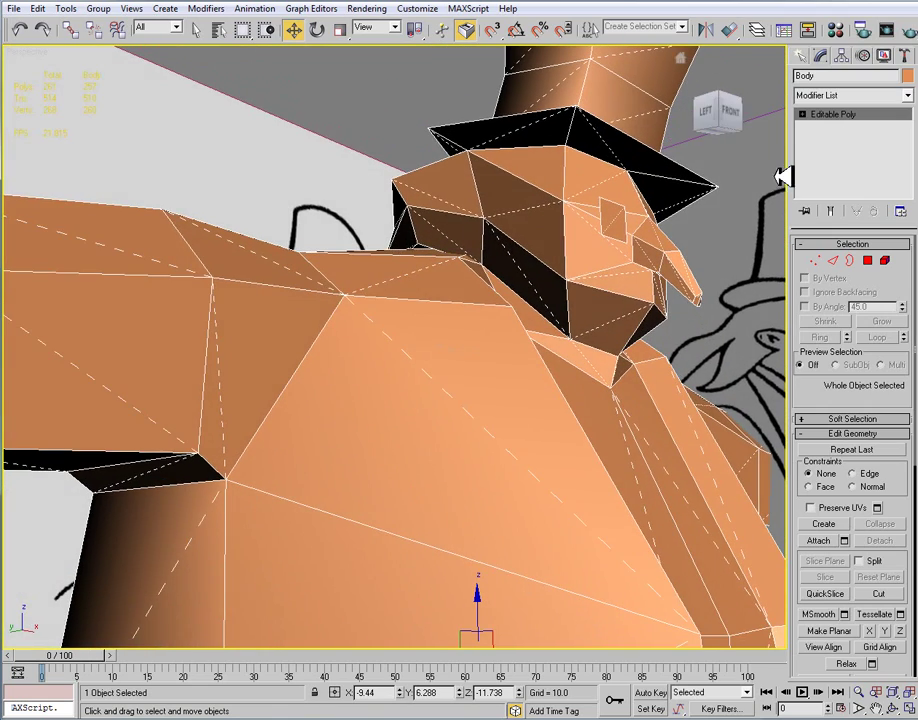
pyautogui.keyDown('alt'); pyautogui.moveTo(674, 205); pyautogui.dragTo(754, 204, button='middle'); pyautogui.keyUp('alt')
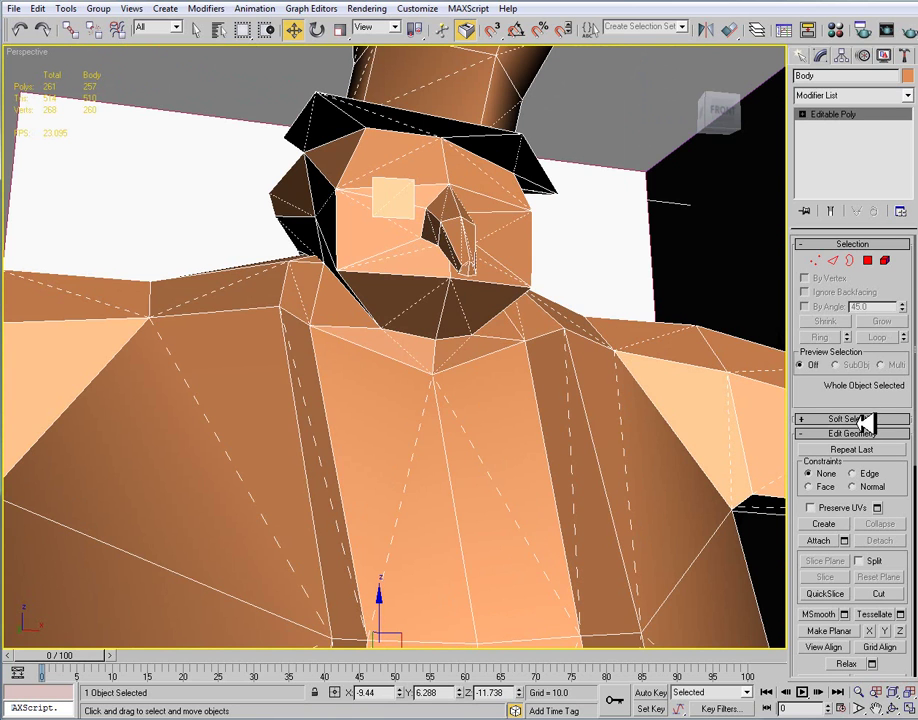
pyautogui.keyDown('alt'); pyautogui.moveTo(595, 188); pyautogui.dragTo(589, 270, button='middle'); pyautogui.keyUp('alt')
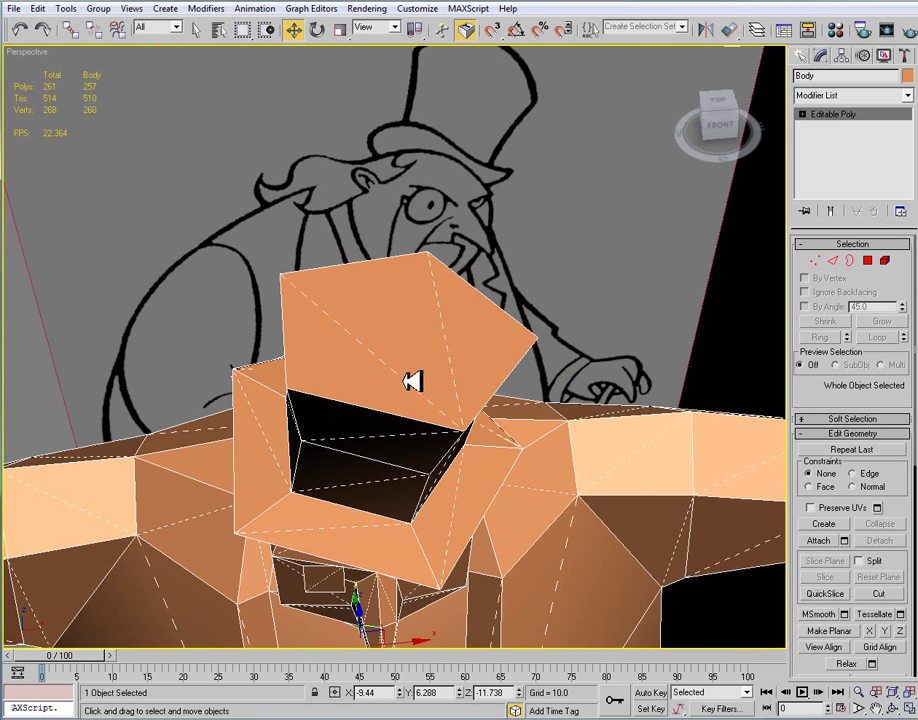
pyautogui.rightClick(447, 368)
pyautogui.click(880, 594)
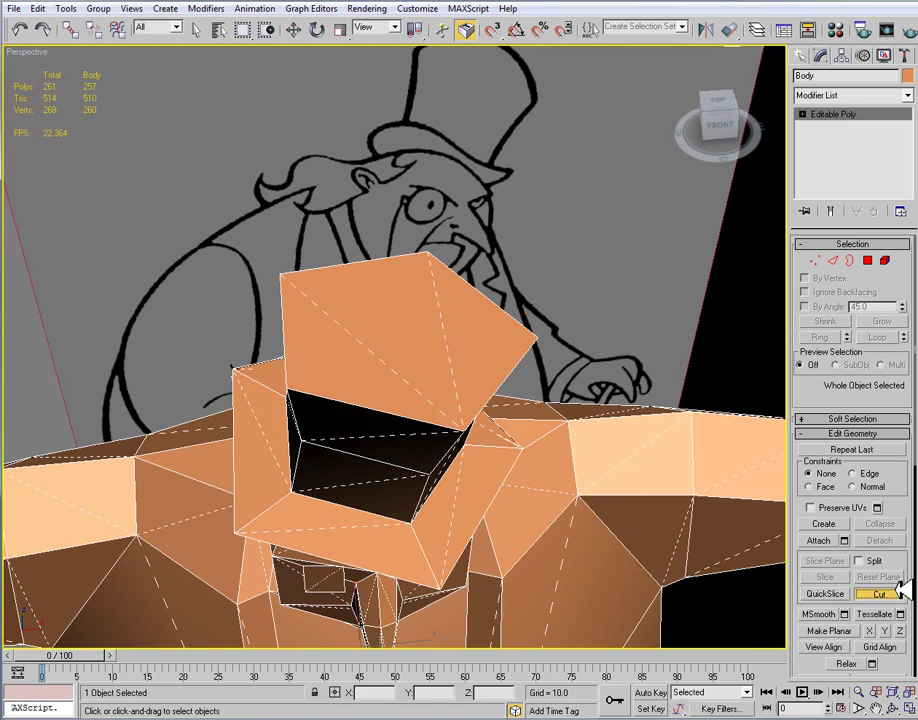
pyautogui.click(284, 273)
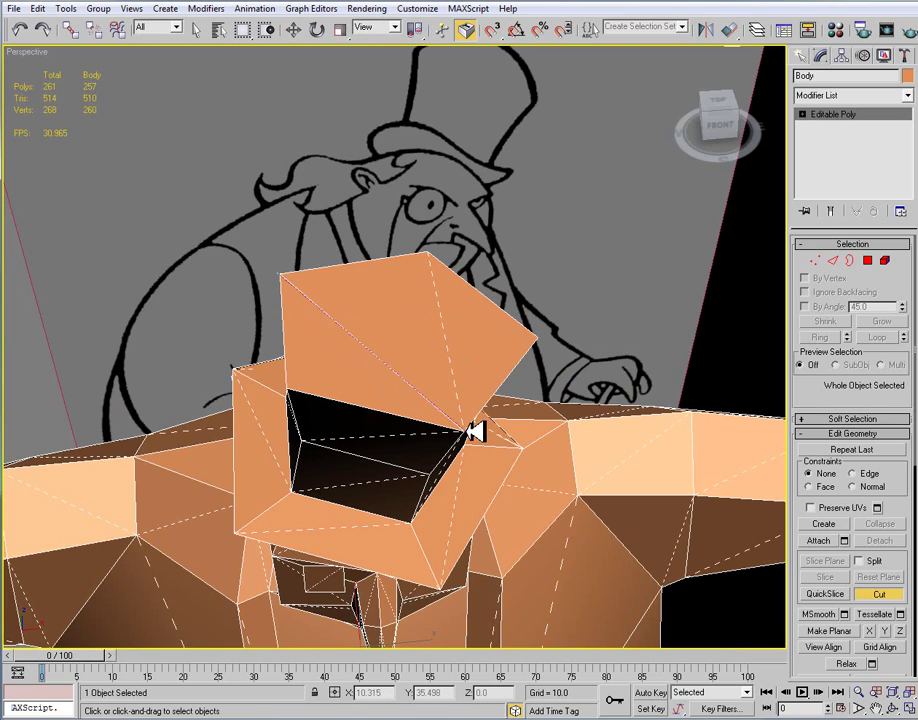
pyautogui.keyDown('alt'); pyautogui.moveTo(502, 473); pyautogui.dragTo(400, 430, button='middle'); pyautogui.keyUp('alt')
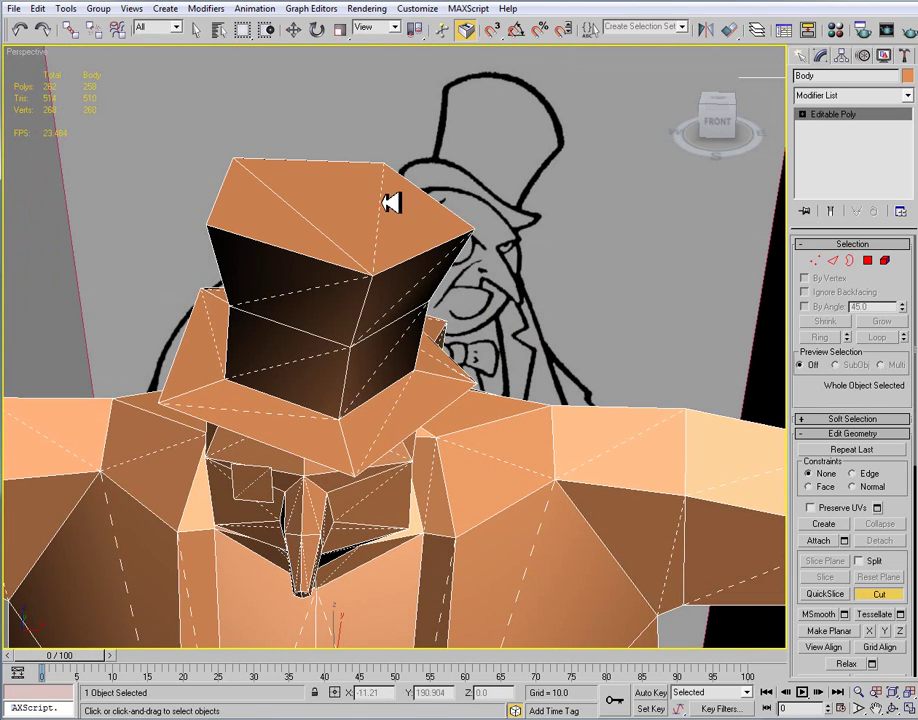
# Try to target weld the vertex on top of the character's hand to the neighbouring vertex at its tip.
pyautogui.moveTo(366, 349)
pyautogui.keyDown('alt'); pyautogui.mouseDown(button='middle')
pyautogui.moveTo(520, 314)
pyautogui.moveTo(404, 371)
pyautogui.moveTo(436, 363)
pyautogui.moveTo(485, 385)
pyautogui.moveTo(459, 307)
pyautogui.moveTo(500, 300)
pyautogui.mouseUp(button='middle'); pyautogui.keyUp('alt')
pyautogui.click(815, 261)
pyautogui.press('w')
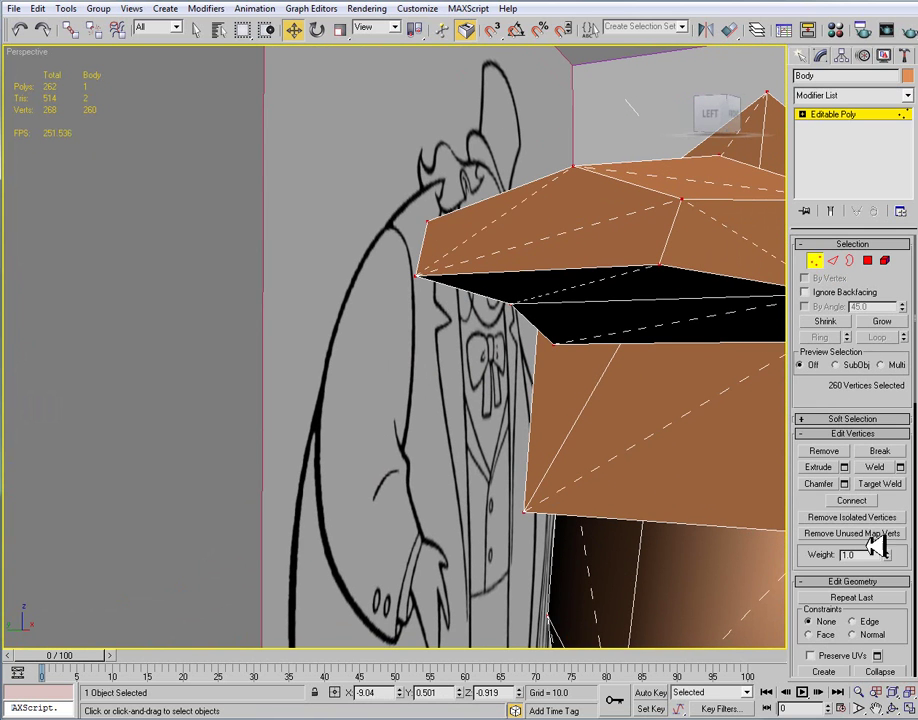
pyautogui.keyDown('alt'); pyautogui.moveTo(673, 357); pyautogui.dragTo(598, 433, button='middle'); pyautogui.keyUp('alt')
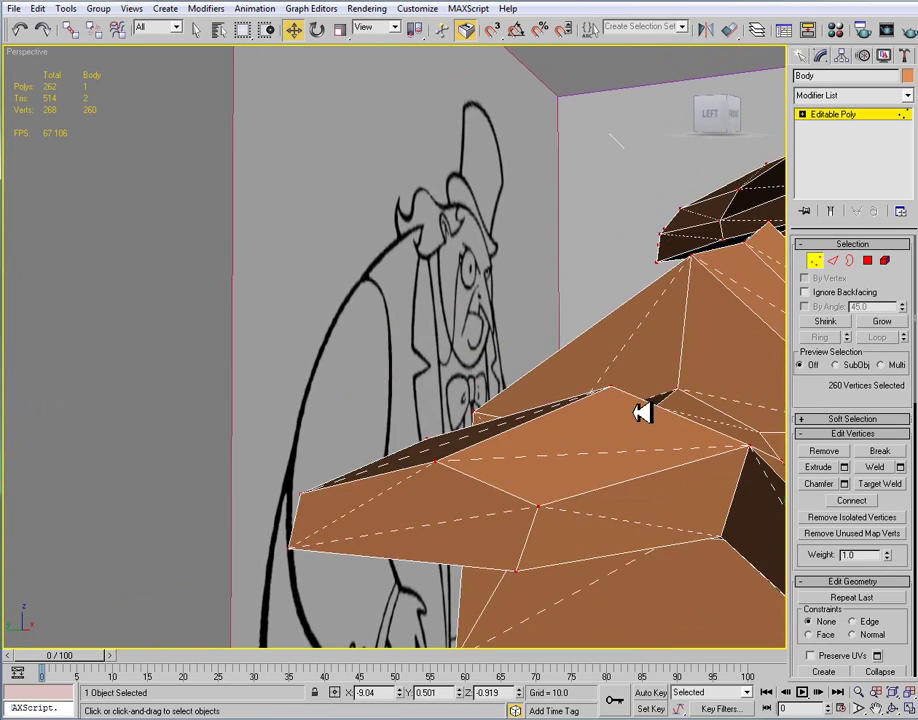
pyautogui.click(439, 458)
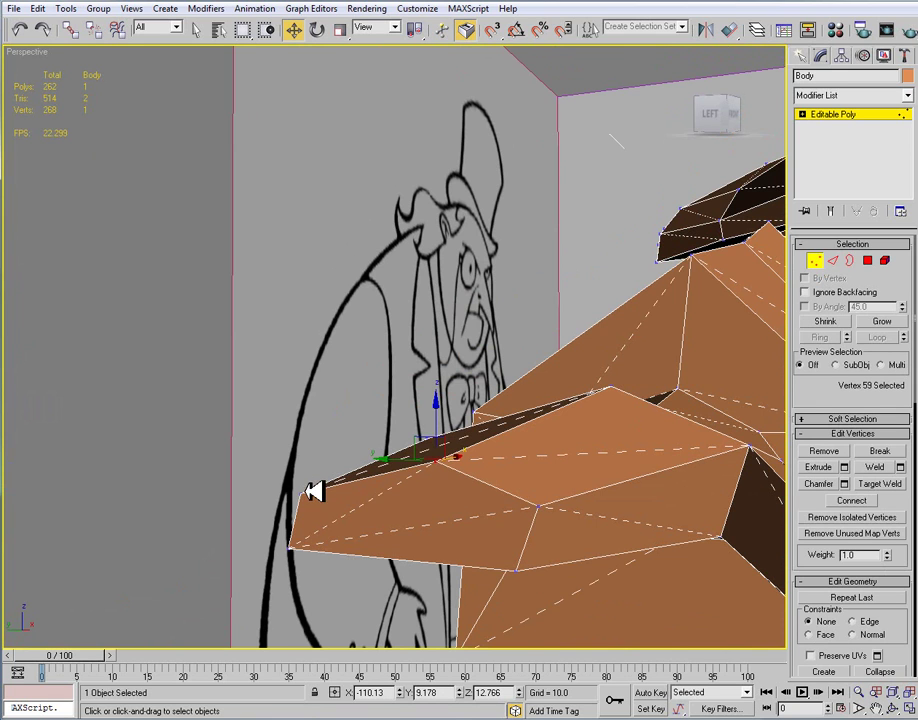
pyautogui.click(890, 484)
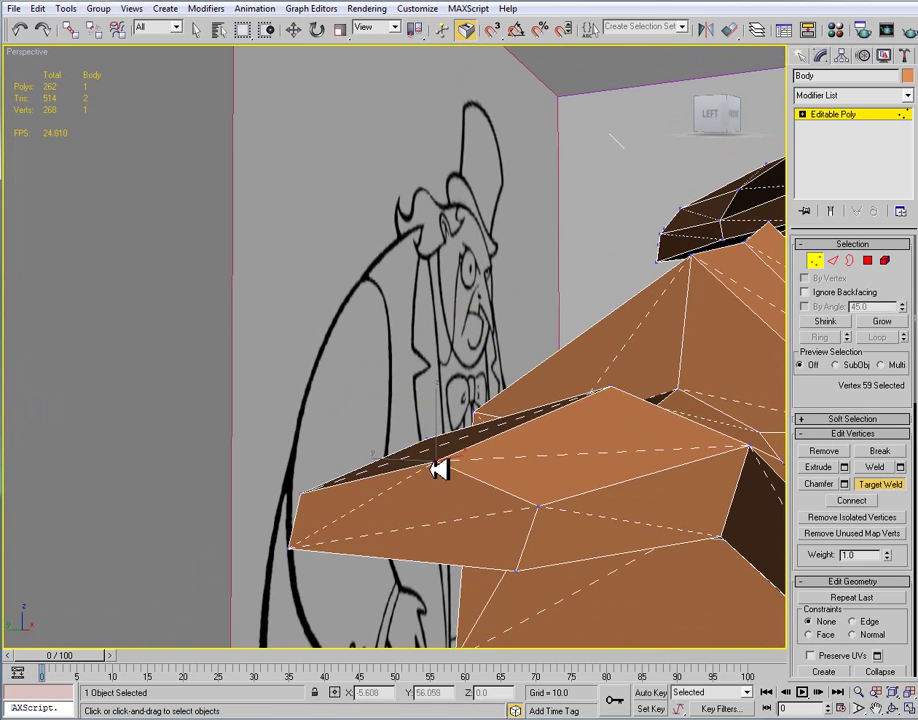
pyautogui.click(303, 492)
pyautogui.keyDown('alt'); pyautogui.moveTo(452, 498); pyautogui.dragTo(611, 494, button='middle'); pyautogui.keyUp('alt')
pyautogui.keyDown('alt'); pyautogui.moveTo(504, 491); pyautogui.dragTo(618, 488, button='middle'); pyautogui.keyUp('alt')
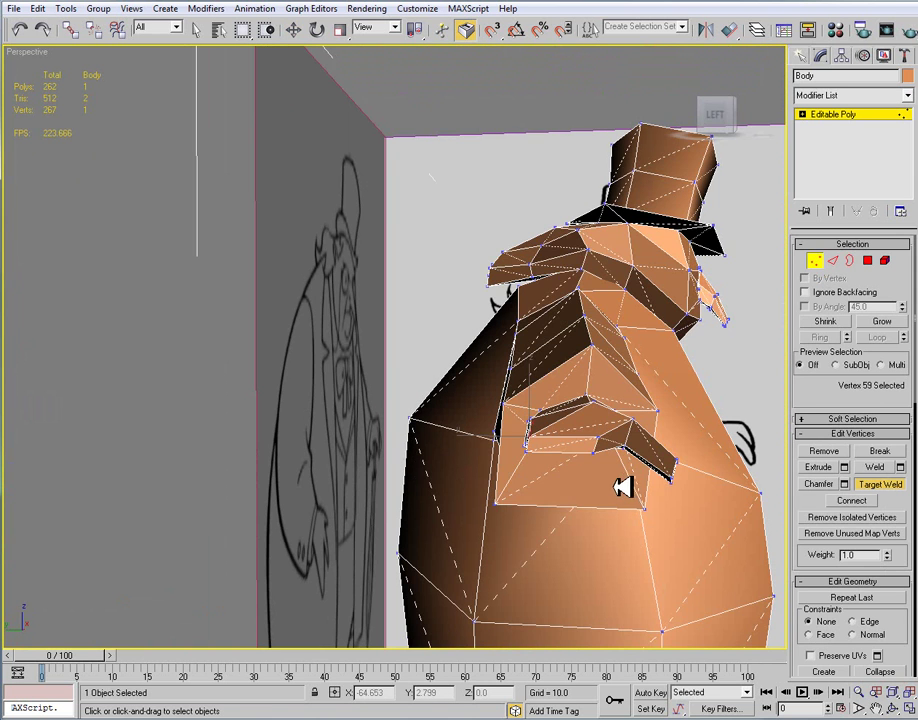
pyautogui.hotkey('ctrl', 'z')
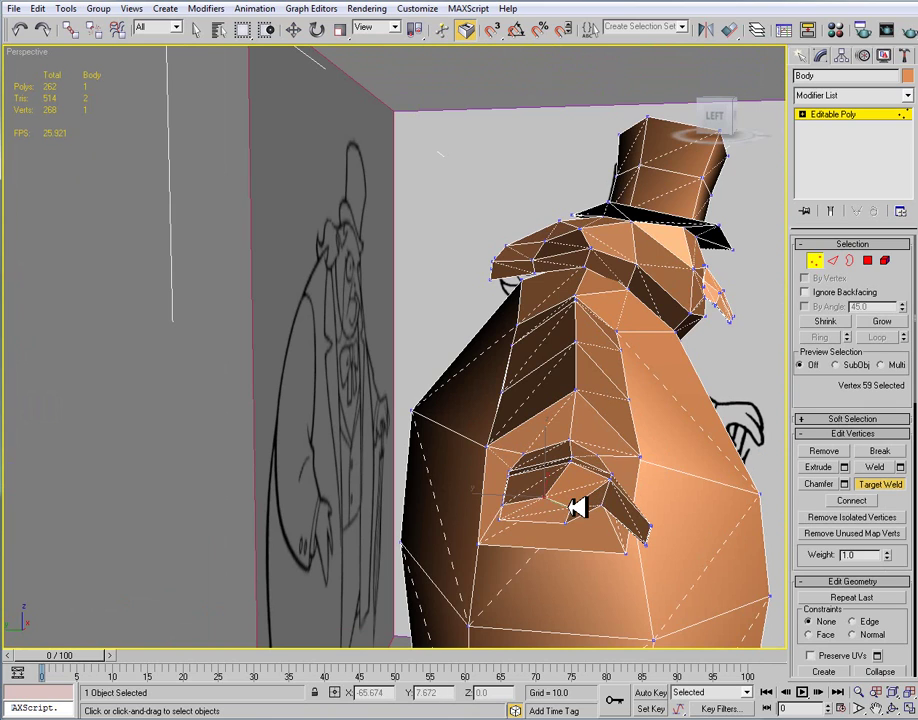
# Target weld one surplus vertex on each of the character's hands into a neighbouring vertex.
pyautogui.click(578, 508)
pyautogui.keyDown('alt'); pyautogui.moveTo(606, 553); pyautogui.dragTo(613, 398, button='middle'); pyautogui.keyUp('alt')
pyautogui.scroll(-3, 436, 431)
pyautogui.keyDown('alt'); pyautogui.moveTo(436, 431); pyautogui.dragTo(417, 449, button='middle'); pyautogui.keyUp('alt')
pyautogui.scroll(3, 461, 431)
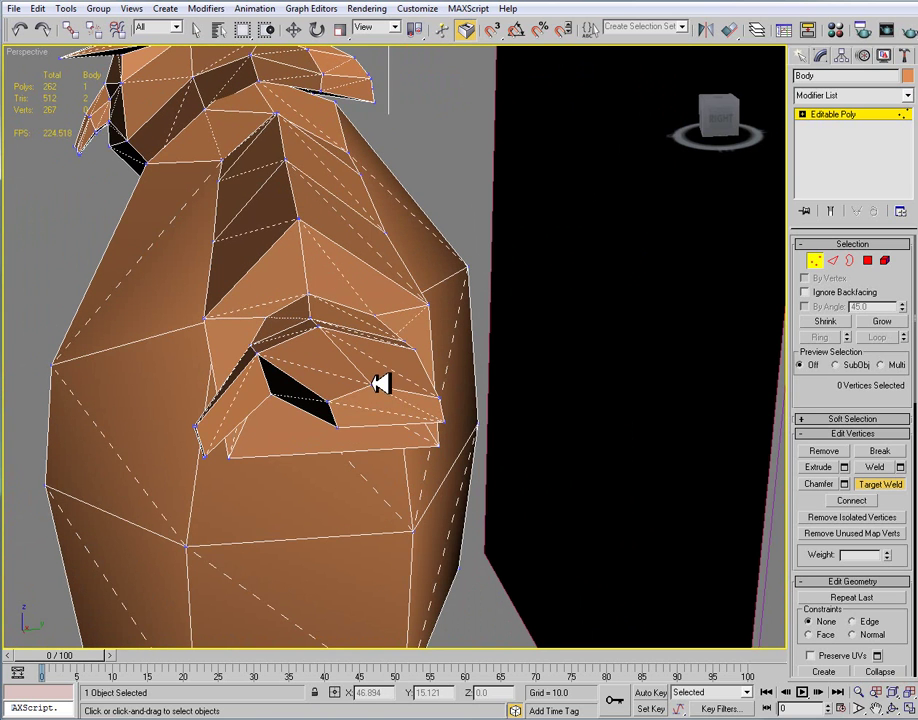
pyautogui.click(339, 401)
pyautogui.keyDown('alt'); pyautogui.moveTo(361, 412); pyautogui.dragTo(376, 413, button='middle'); pyautogui.keyUp('alt')
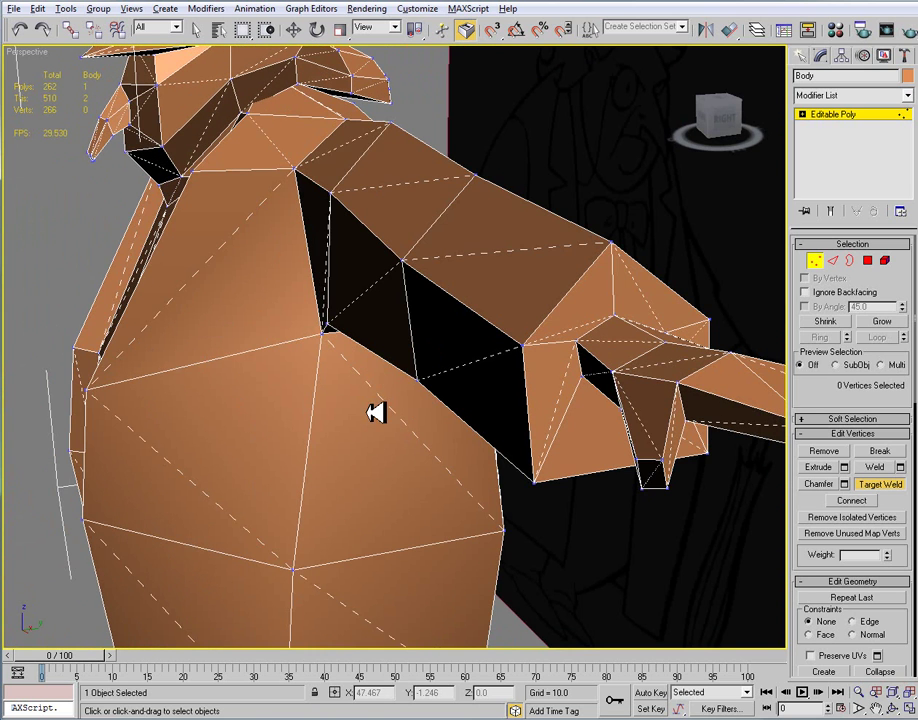
# Examine the triangulation of the torso and legs, and select the vertices between the legs.
pyautogui.click(843, 117)
pyautogui.keyDown('alt'); pyautogui.moveTo(568, 294); pyautogui.dragTo(570, 295, button='middle'); pyautogui.keyUp('alt')
pyautogui.scroll(-3, 469, 328)
pyautogui.keyDown('alt'); pyautogui.moveTo(469, 328); pyautogui.dragTo(440, 408, button='middle'); pyautogui.keyUp('alt')
pyautogui.scroll(5, 555, 340)
pyautogui.scroll(-5, 551, 346)
pyautogui.scroll(4, 550, 340)
pyautogui.click(815, 261)
pyautogui.moveTo(430, 510); pyautogui.dragTo(488, 539)
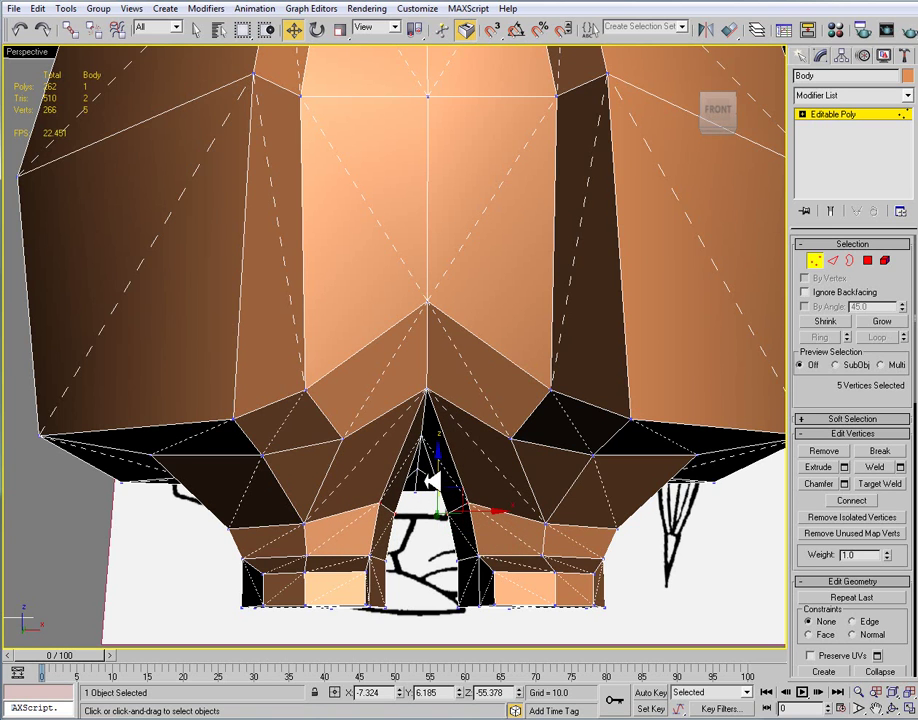
pyautogui.moveTo(425, 472)
pyautogui.keyDown('alt'); pyautogui.mouseDown(button='middle')
pyautogui.moveTo(492, 434)
pyautogui.moveTo(498, 414)
pyautogui.moveTo(421, 404)
pyautogui.moveTo(463, 402)
pyautogui.moveTo(498, 424)
pyautogui.moveTo(441, 428)
pyautogui.moveTo(436, 420)
pyautogui.moveTo(476, 440)
pyautogui.moveTo(533, 447)
pyautogui.moveTo(424, 490)
pyautogui.moveTo(449, 492)
pyautogui.moveTo(437, 503)
pyautogui.moveTo(422, 486)
pyautogui.moveTo(402, 537)
pyautogui.moveTo(443, 658)
pyautogui.moveTo(364, 489)
pyautogui.moveTo(301, 506)
pyautogui.moveTo(404, 514)
pyautogui.moveTo(392, 503)
pyautogui.moveTo(313, 512)
pyautogui.moveTo(328, 531)
pyautogui.moveTo(352, 496)
pyautogui.moveTo(436, 486)
pyautogui.moveTo(524, 488)
pyautogui.moveTo(568, 508)
pyautogui.moveTo(345, 448)
pyautogui.moveTo(355, 427)
pyautogui.moveTo(373, 452)
pyautogui.moveTo(402, 465)
pyautogui.moveTo(422, 449)
pyautogui.moveTo(500, 428)
pyautogui.moveTo(395, 452)
pyautogui.mouseUp(button='middle'); pyautogui.keyUp('alt')
pyautogui.scroll(3, 329, 421)
# Examine the mesh at the shoulder, face and hat brim, selecting the head vertex beneath the brim's side.
pyautogui.moveTo(488, 490); pyautogui.dragTo(660, 546, button='middle')
pyautogui.moveTo(348, 433); pyautogui.dragTo(349, 399, button='middle')
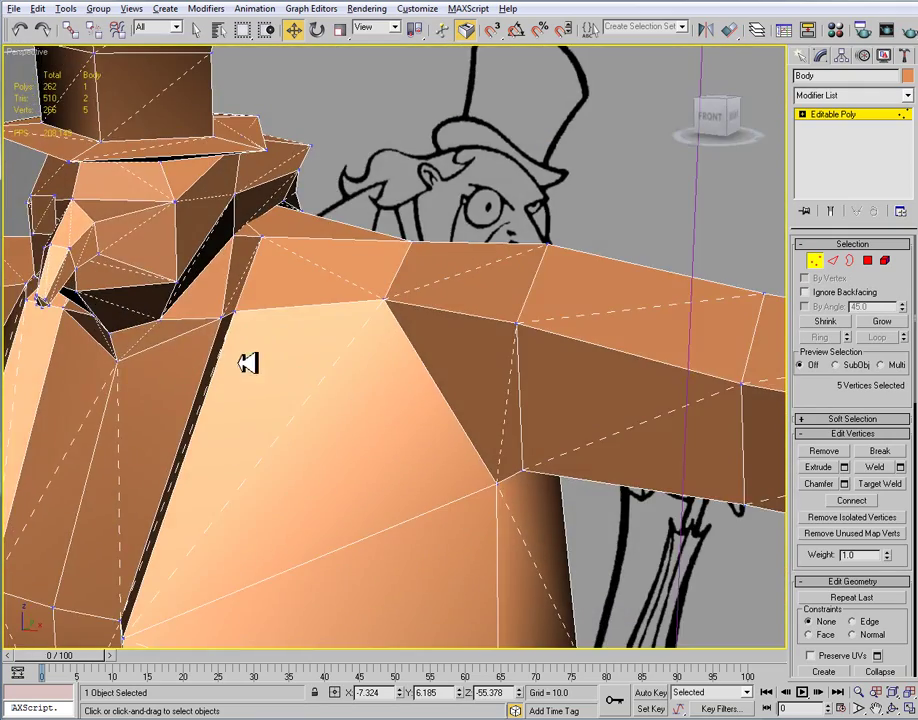
pyautogui.keyDown('alt'); pyautogui.moveTo(247, 363); pyautogui.dragTo(310, 356, button='middle'); pyautogui.keyUp('alt')
pyautogui.scroll(6, 312, 355)
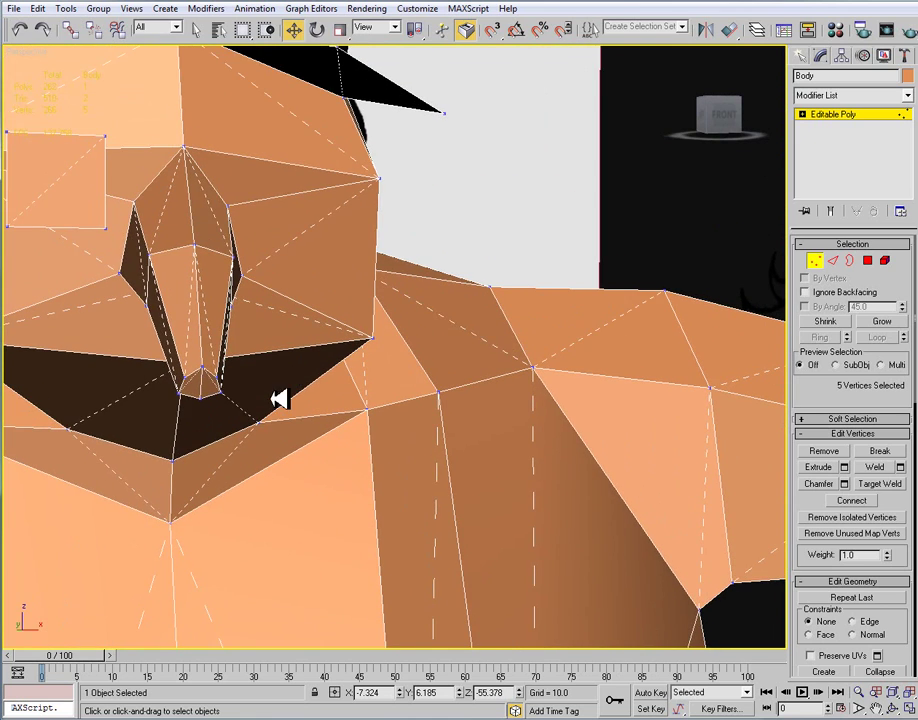
pyautogui.scroll(3, 280, 399)
pyautogui.moveTo(258, 398); pyautogui.dragTo(426, 452, button='middle')
pyautogui.scroll(-4, 408, 473)
pyautogui.moveTo(363, 368)
pyautogui.keyDown('alt'); pyautogui.mouseDown(button='middle')
pyautogui.moveTo(334, 332)
pyautogui.moveTo(350, 287)
pyautogui.moveTo(383, 291)
pyautogui.moveTo(527, 365)
pyautogui.moveTo(413, 334)
pyautogui.moveTo(453, 345)
pyautogui.moveTo(477, 369)
pyautogui.moveTo(410, 326)
pyautogui.moveTo(432, 416)
pyautogui.moveTo(519, 430)
pyautogui.moveTo(533, 443)
pyautogui.moveTo(436, 461)
pyautogui.moveTo(480, 424)
pyautogui.moveTo(334, 398)
pyautogui.mouseUp(button='middle'); pyautogui.keyUp('alt')
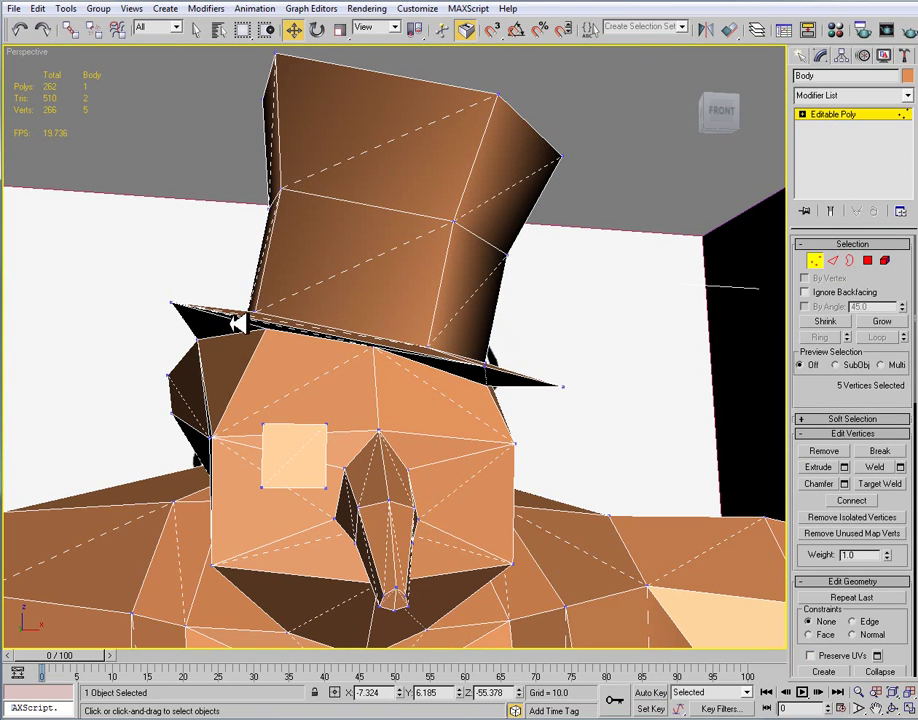
pyautogui.click(202, 338)
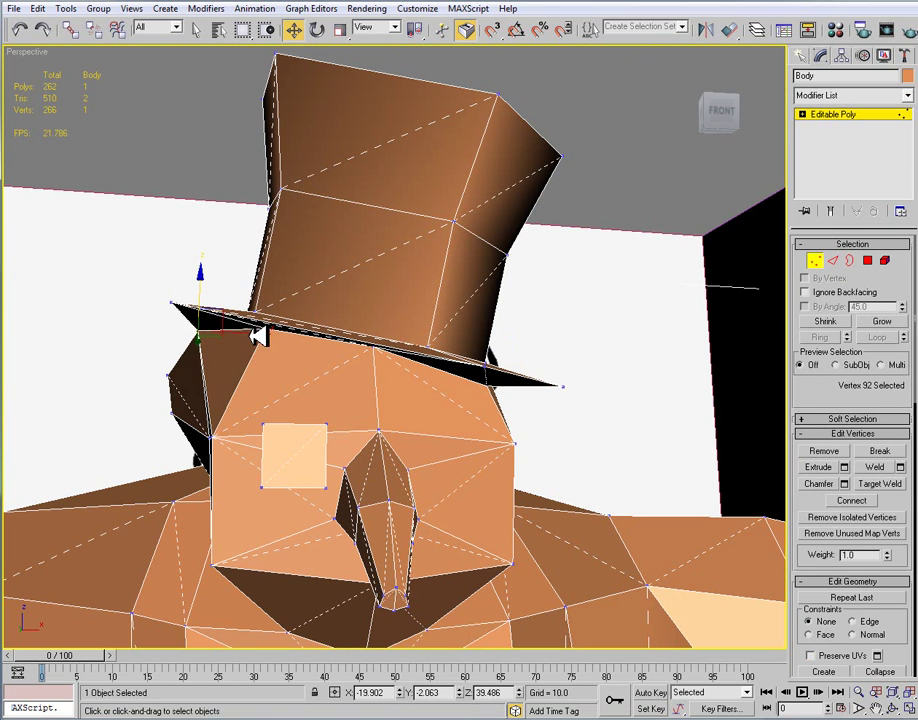
pyautogui.keyDown('alt'); pyautogui.moveTo(262, 334); pyautogui.dragTo(307, 303, button='middle'); pyautogui.keyUp('alt')
# Remove the horizontal edge loop around the middle of the top hat together with its vertices.
pyautogui.click(833, 260)
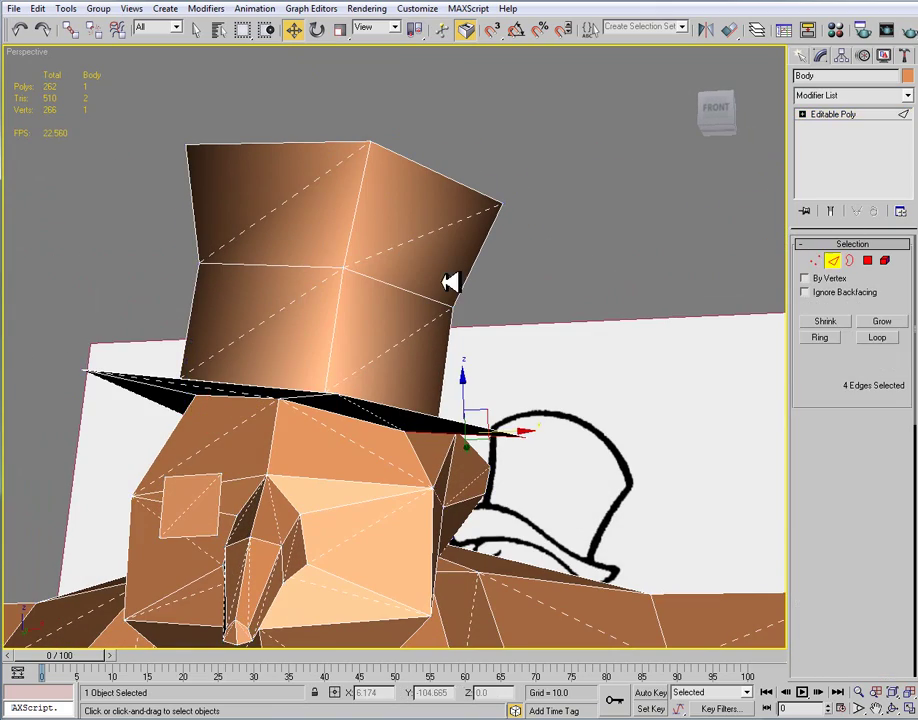
pyautogui.click(416, 316)
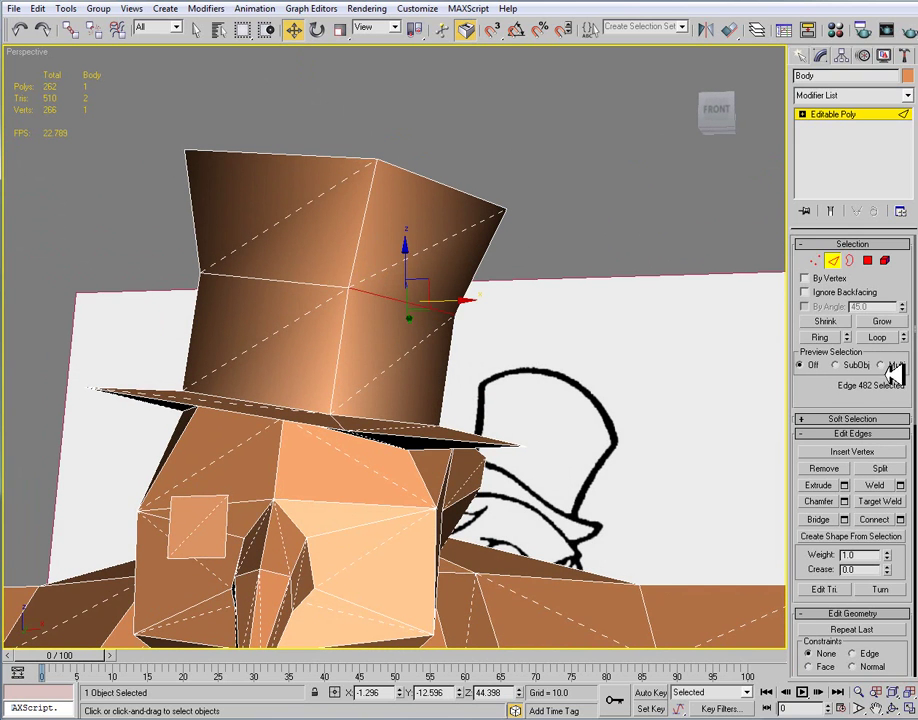
pyautogui.click(886, 339)
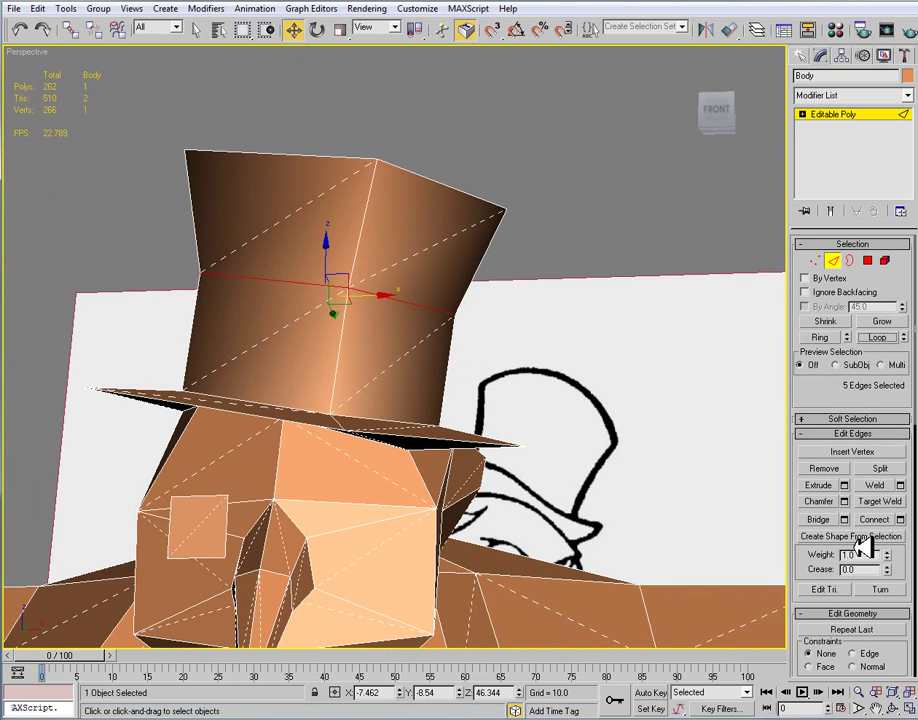
pyautogui.click(828, 467)
pyautogui.keyDown('alt'); pyautogui.moveTo(529, 455); pyautogui.dragTo(611, 461, button='middle'); pyautogui.keyUp('alt')
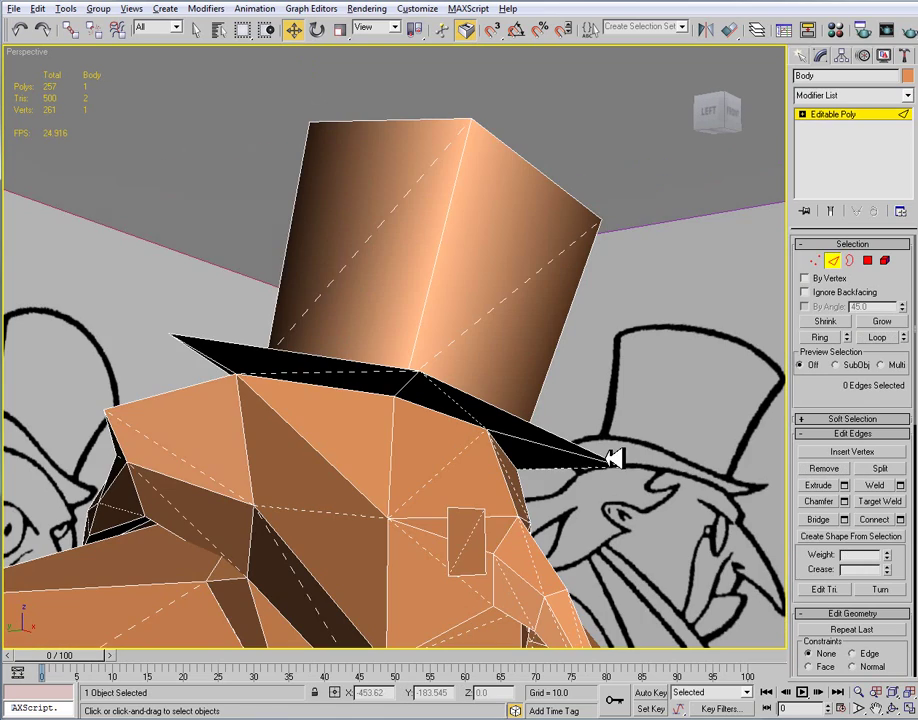
# Leave edge editing and turn on the Edges Only display option in the body's object properties.
pyautogui.click(800, 112)
pyautogui.keyDown('alt'); pyautogui.moveTo(557, 281); pyautogui.dragTo(710, 385, button='middle'); pyautogui.keyUp('alt')
pyautogui.scroll(-4, 710, 385)
pyautogui.keyDown('alt'); pyautogui.moveTo(557, 387); pyautogui.dragTo(591, 402, button='middle'); pyautogui.keyUp('alt')
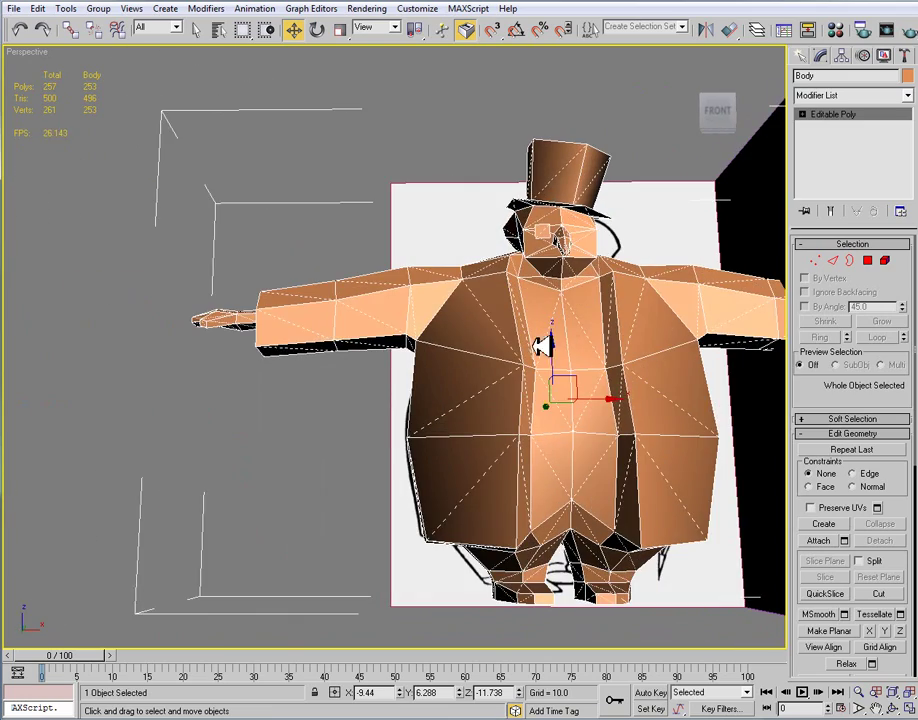
pyautogui.moveTo(665, 372)
pyautogui.keyDown('alt'); pyautogui.mouseDown(button='middle')
pyautogui.moveTo(678, 424)
pyautogui.moveTo(641, 406)
pyautogui.moveTo(539, 303)
pyautogui.mouseUp(button='middle'); pyautogui.keyUp('alt')
pyautogui.scroll(-3, 540, 295)
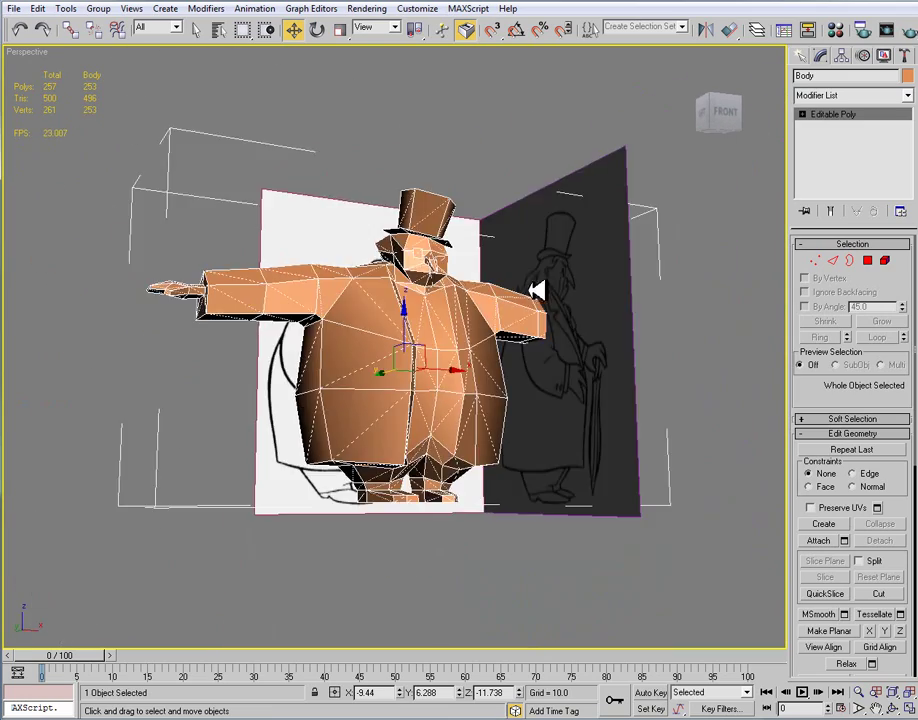
pyautogui.press('e')
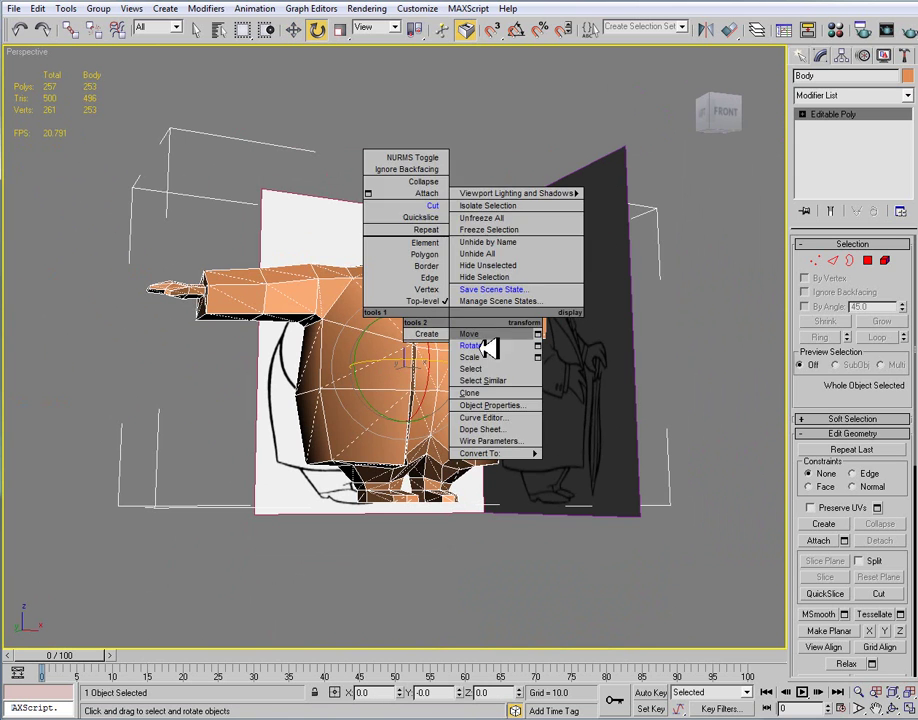
pyautogui.hotkey('alt', 'Return')
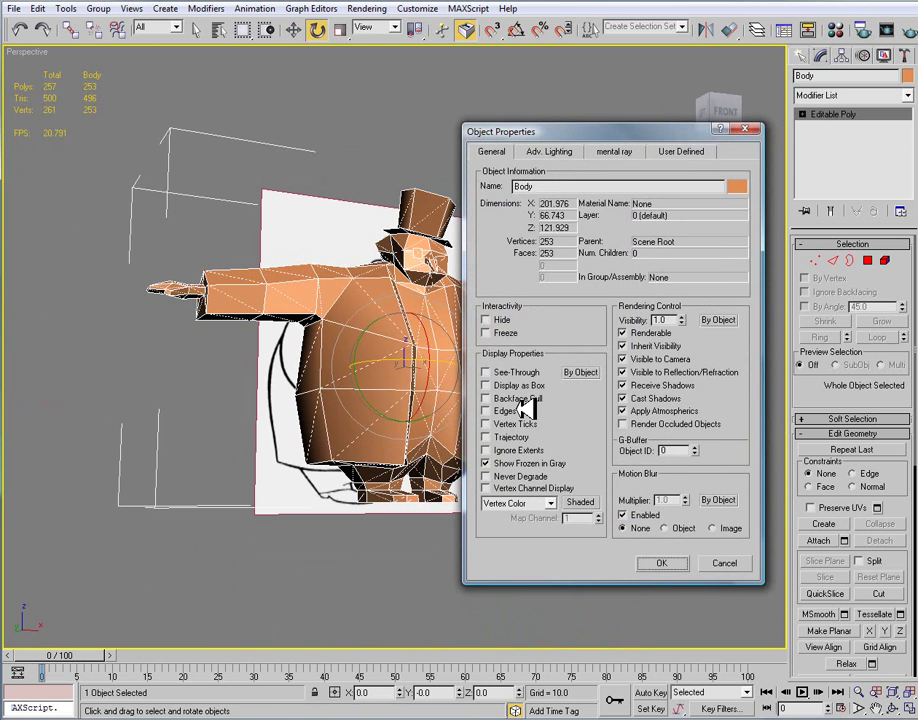
pyautogui.click(661, 565)
# Examine the whole character from the front and side with only its polygon edges displayed.
pyautogui.keyDown('alt'); pyautogui.moveTo(455, 416); pyautogui.dragTo(492, 457, button='middle'); pyautogui.keyUp('alt')
pyautogui.keyDown('alt'); pyautogui.moveTo(492, 411); pyautogui.dragTo(520, 410, button='middle'); pyautogui.keyUp('alt')
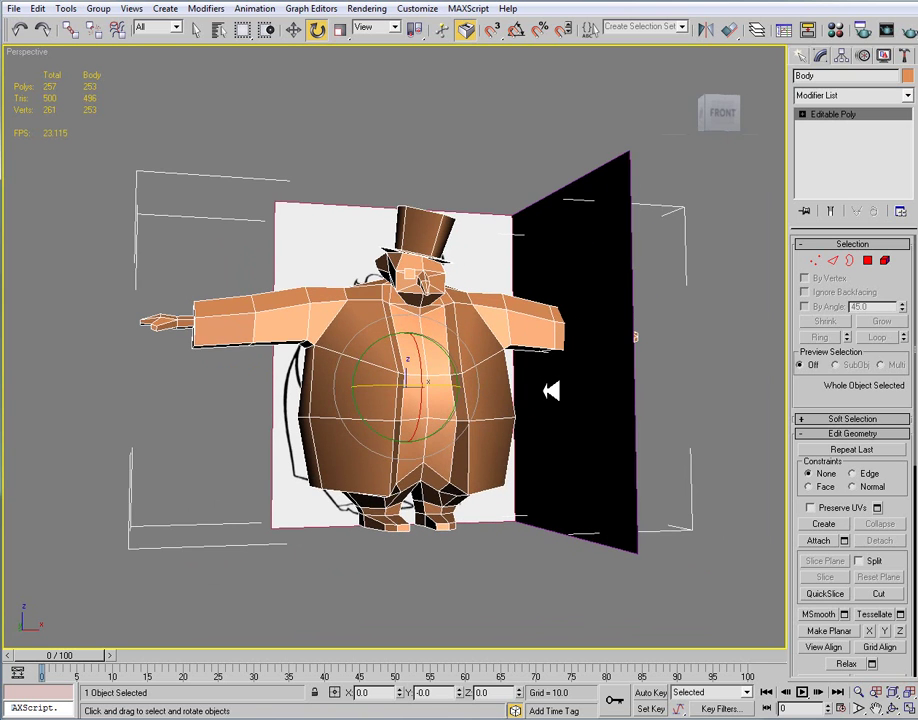
pyautogui.keyDown('alt'); pyautogui.moveTo(466, 398); pyautogui.dragTo(488, 392, button='middle'); pyautogui.keyUp('alt')
pyautogui.press('alt')
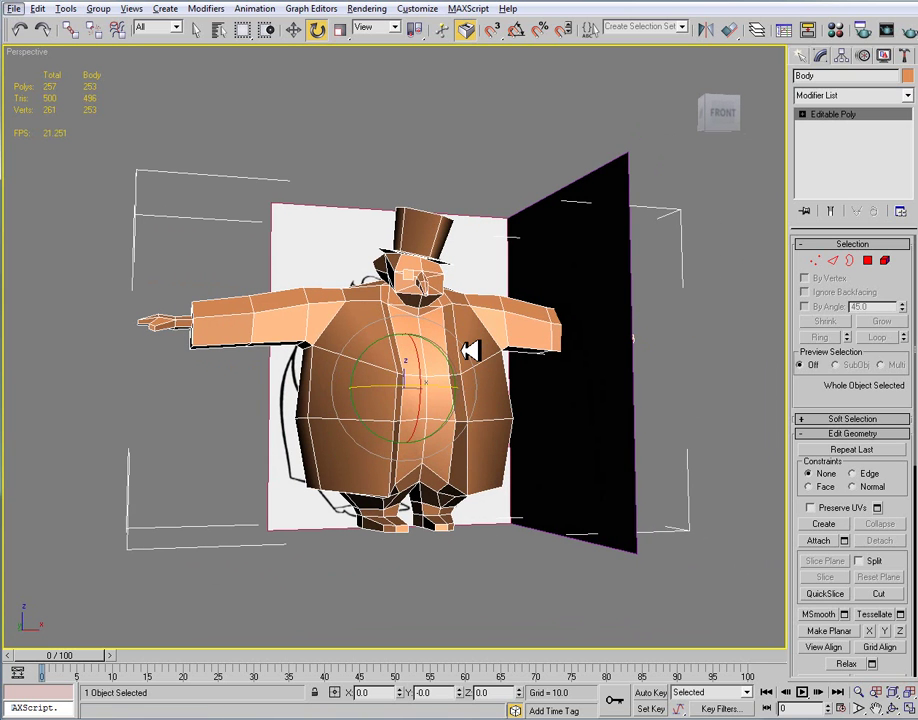
pyautogui.keyDown('alt'); pyautogui.moveTo(470, 350); pyautogui.dragTo(455, 426, button='middle'); pyautogui.keyUp('alt')
pyautogui.scroll(3, 541, 392)
pyautogui.scroll(5, 542, 392)
pyautogui.scroll(-4, 545, 392)
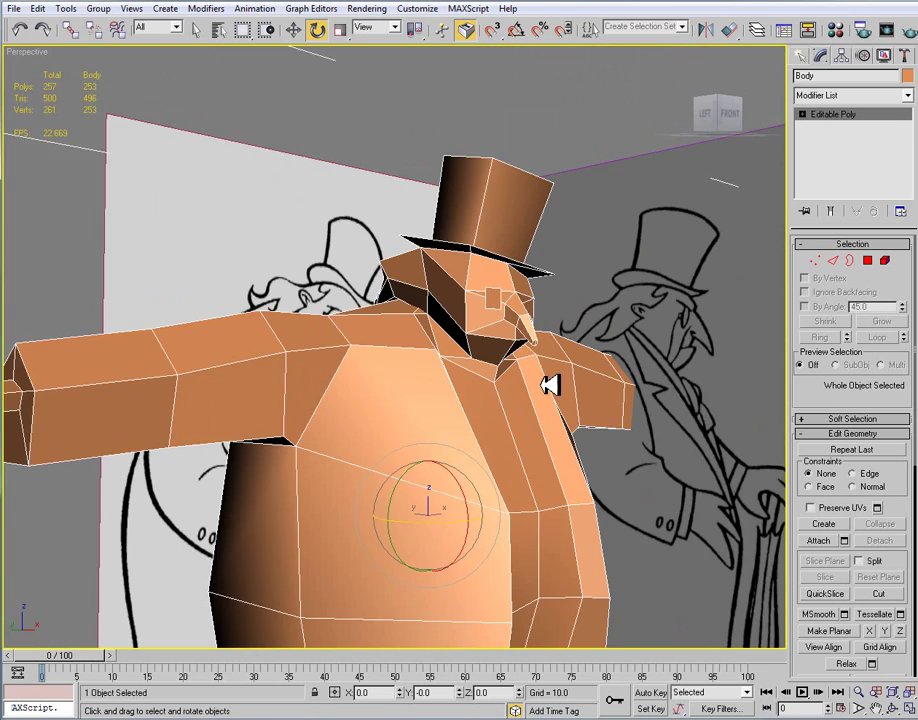
pyautogui.moveTo(545, 389); pyautogui.dragTo(478, 427, button='middle')
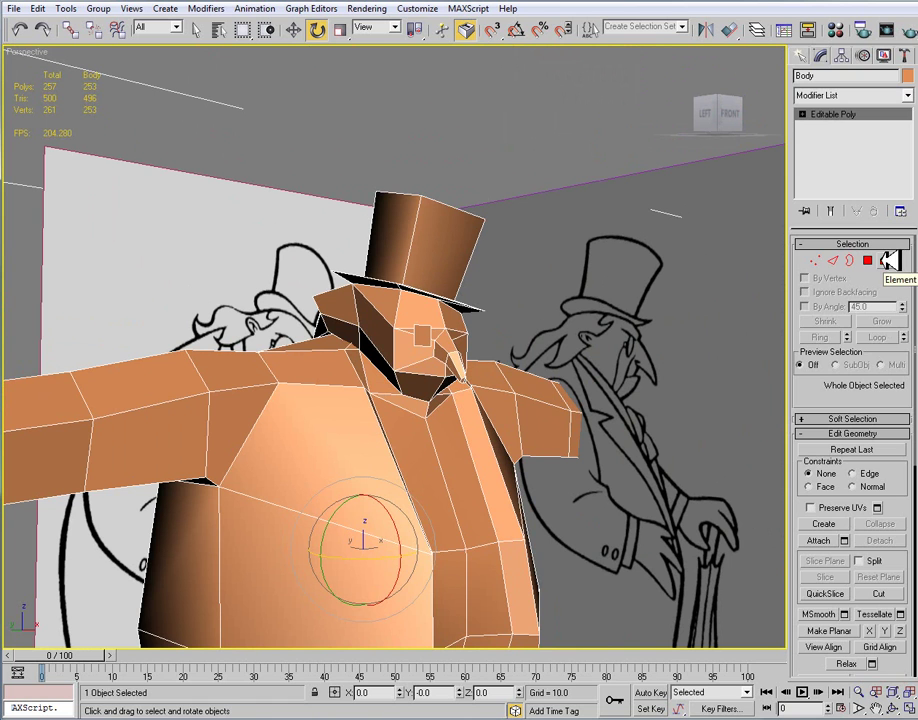
# Select the hat's polygons by growing the selection from its top face down to the brim.
pyautogui.click(868, 260)
pyautogui.keyDown('alt'); pyautogui.moveTo(560, 300); pyautogui.dragTo(511, 151, button='middle'); pyautogui.keyUp('alt')
pyautogui.click(511, 151)
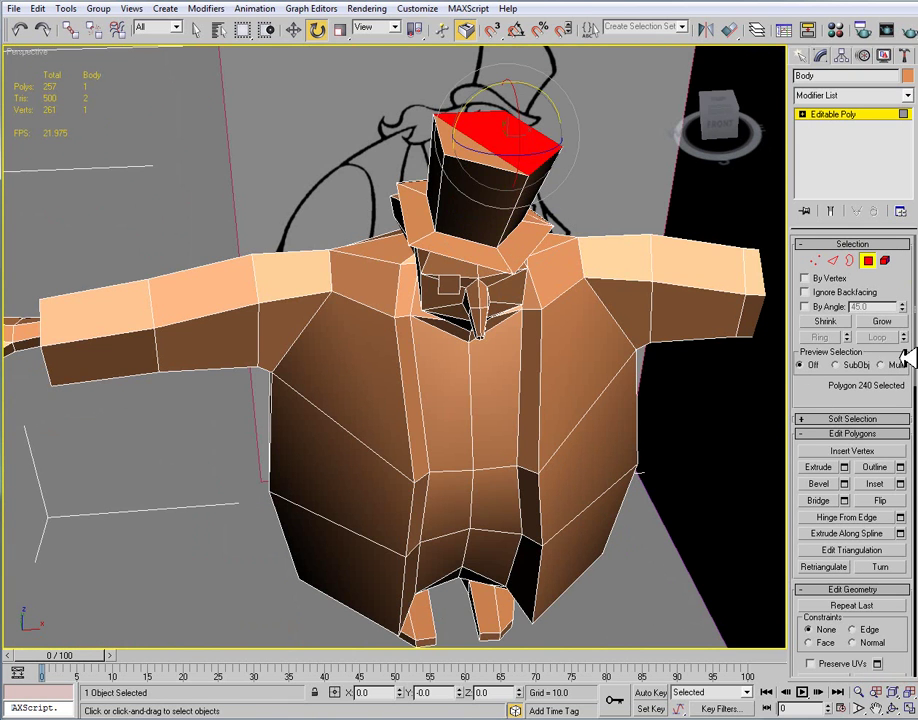
pyautogui.click(883, 321)
pyautogui.click(880, 321)
pyautogui.keyDown('alt'); pyautogui.moveTo(598, 318); pyautogui.dragTo(557, 294, button='middle'); pyautogui.keyUp('alt')
pyautogui.click(884, 321)
pyautogui.keyDown('alt'); pyautogui.moveTo(455, 307); pyautogui.dragTo(513, 283, button='middle'); pyautogui.keyUp('alt')
pyautogui.hotkey('ctrl', 'z')
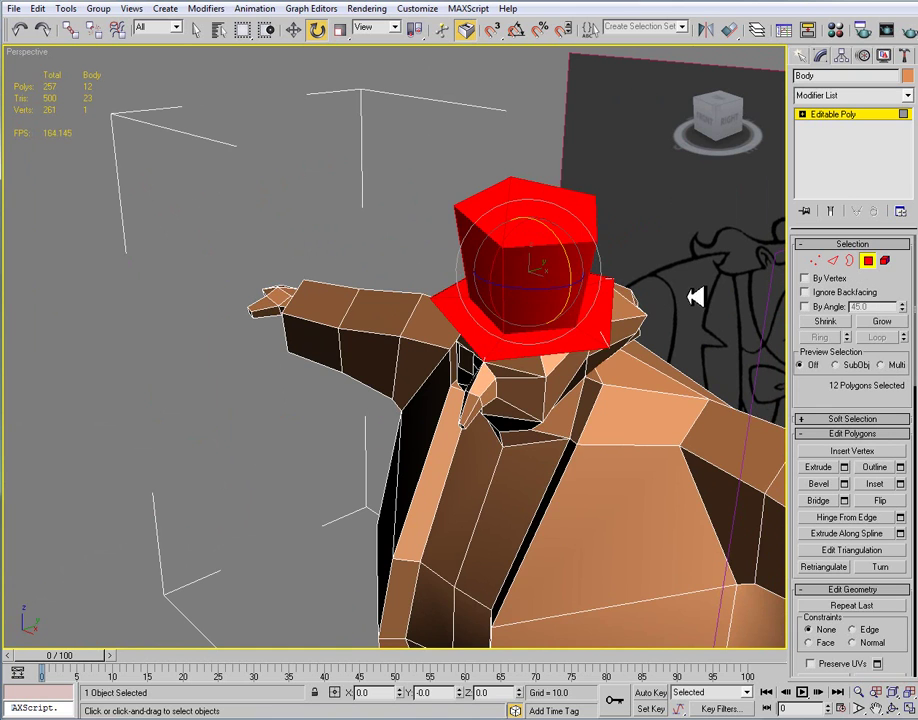
# Select all polygons of the body and clear all of their smoothing groups.
pyautogui.click(662, 312)
pyautogui.hotkey('ctrl', 'a')
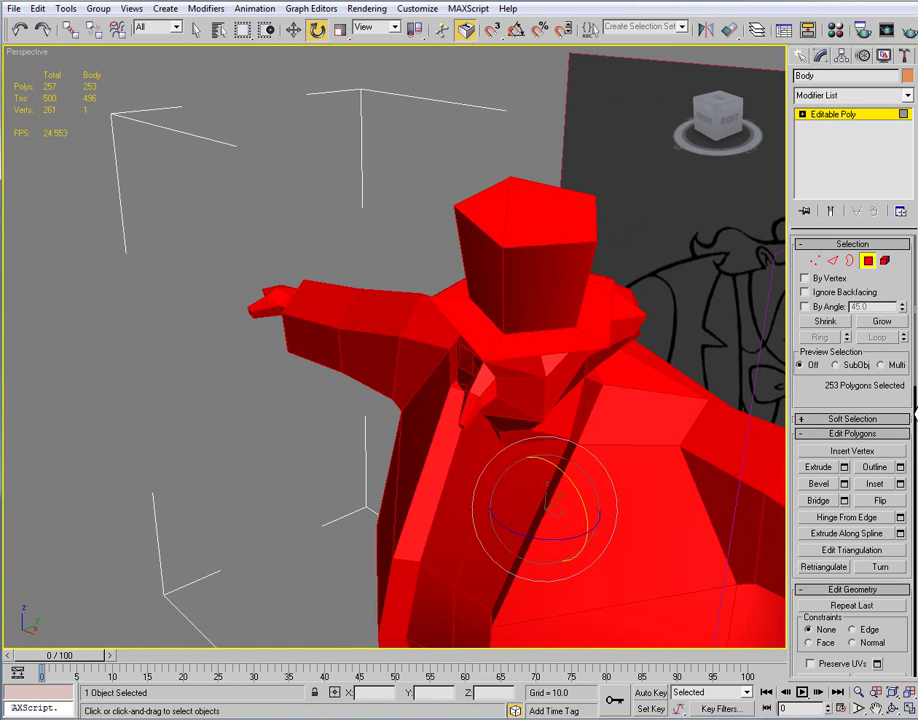
pyautogui.moveTo(913, 413); pyautogui.dragTo(913, 511)
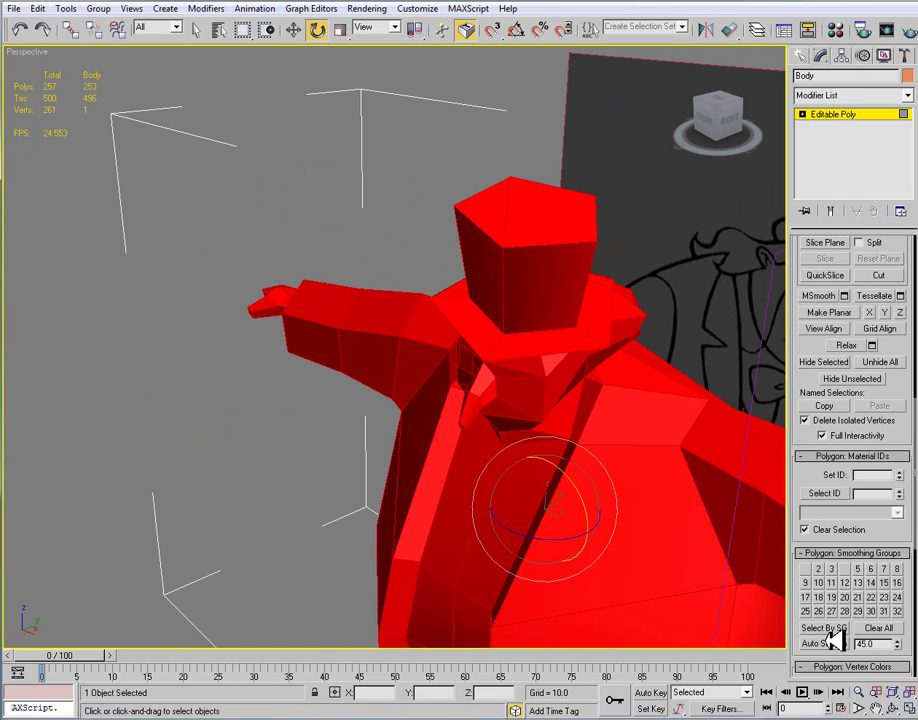
pyautogui.click(876, 627)
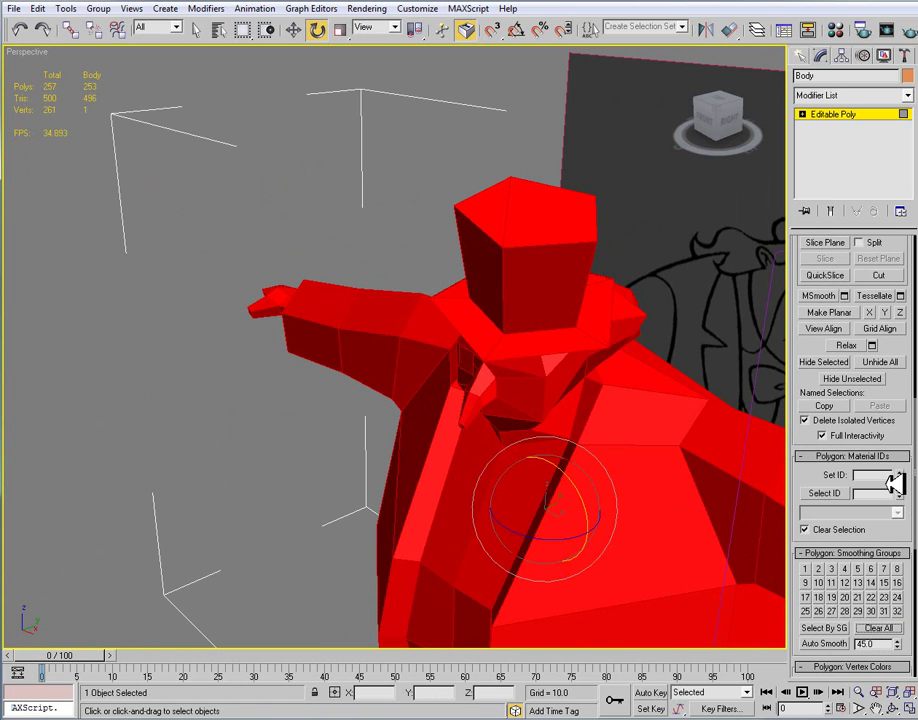
pyautogui.moveTo(915, 504); pyautogui.dragTo(915, 528)
pyautogui.moveTo(682, 436); pyautogui.dragTo(636, 360, button='middle')
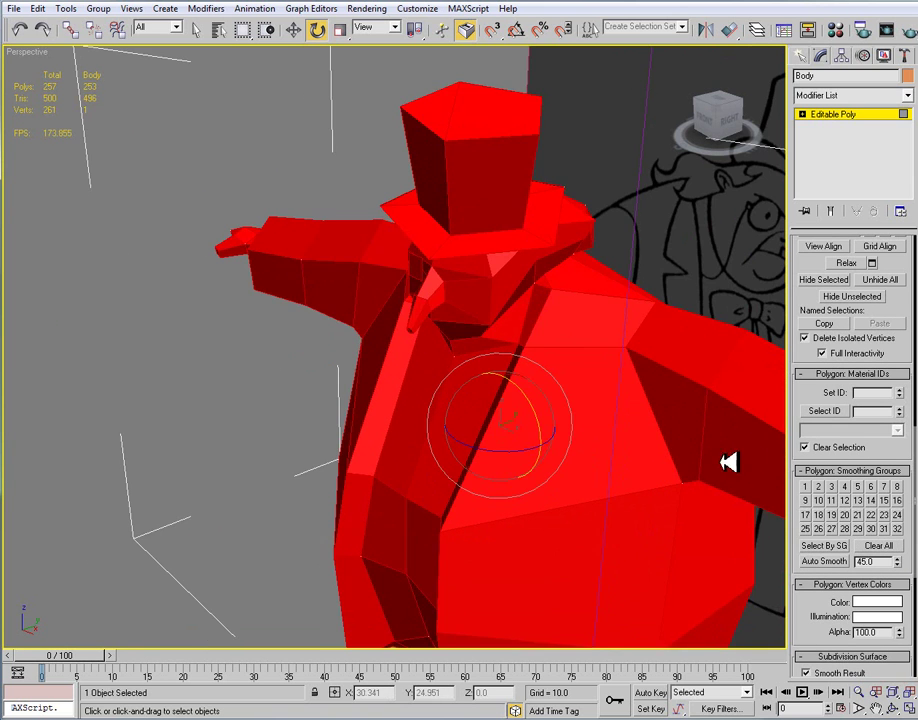
pyautogui.moveTo(660, 474); pyautogui.dragTo(583, 403, button='middle')
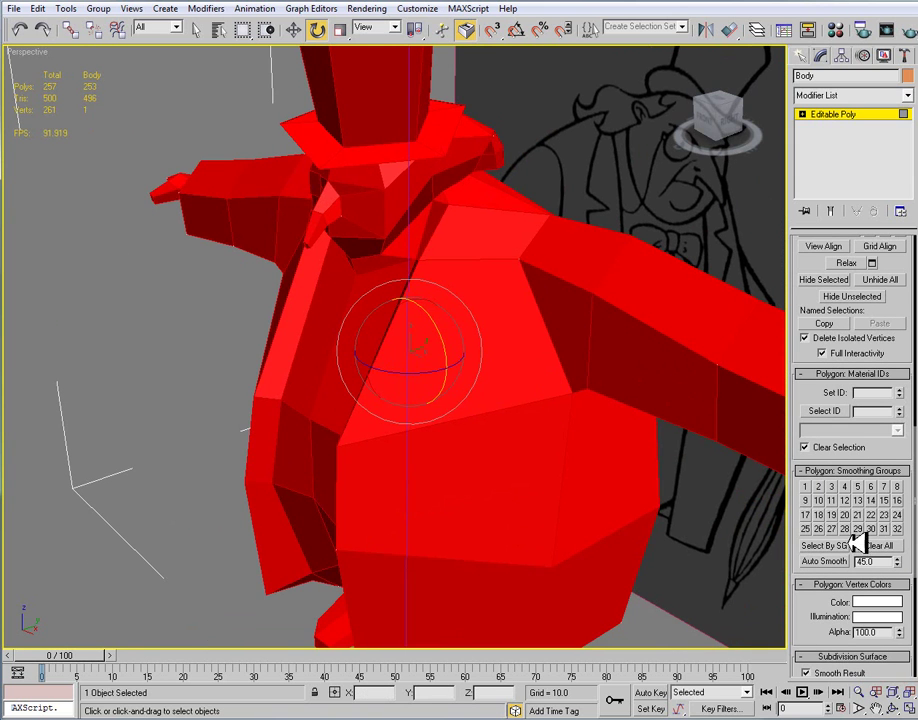
# Deselect the polygons and render the unsmoothed character from the front to check its faceted shading.
pyautogui.click(150, 232)
pyautogui.keyDown('alt'); pyautogui.moveTo(277, 360); pyautogui.dragTo(450, 289, button='middle'); pyautogui.keyUp('alt')
pyautogui.scroll(-2, 354, 299)
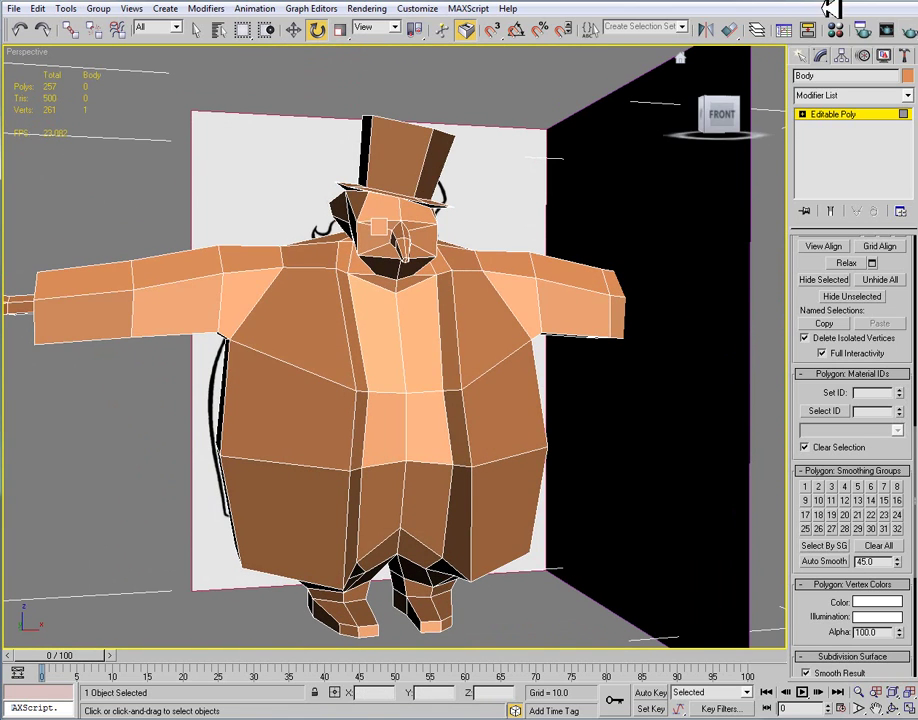
pyautogui.click(910, 29)
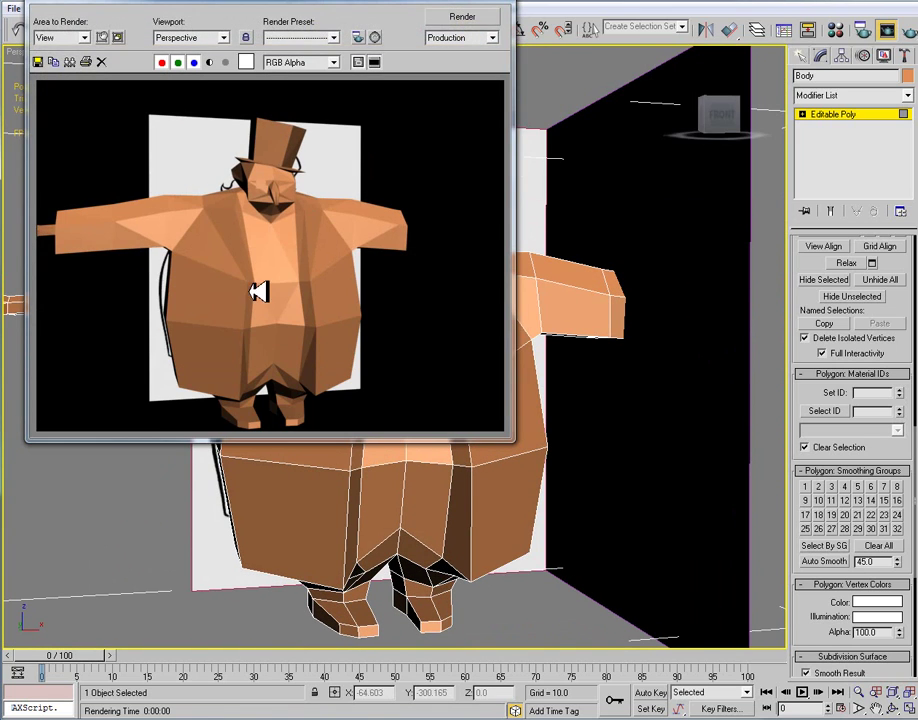
pyautogui.click(506, 5)
pyautogui.click(500, 293)
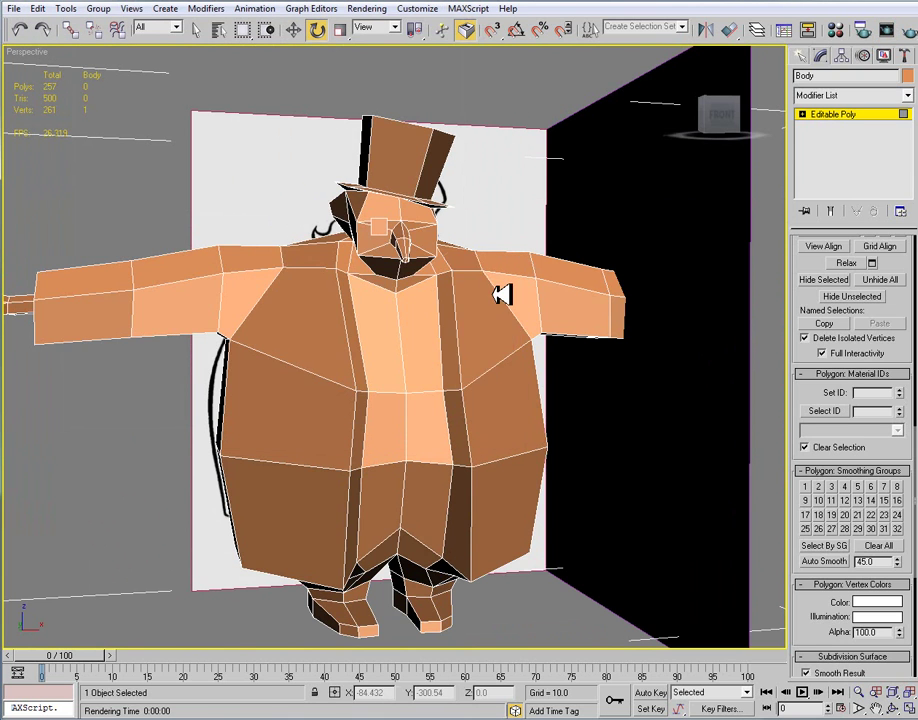
# Assign all of the body's polygons to smoothing group 1 and test-render the character.
pyautogui.hotkey('ctrl', 'a')
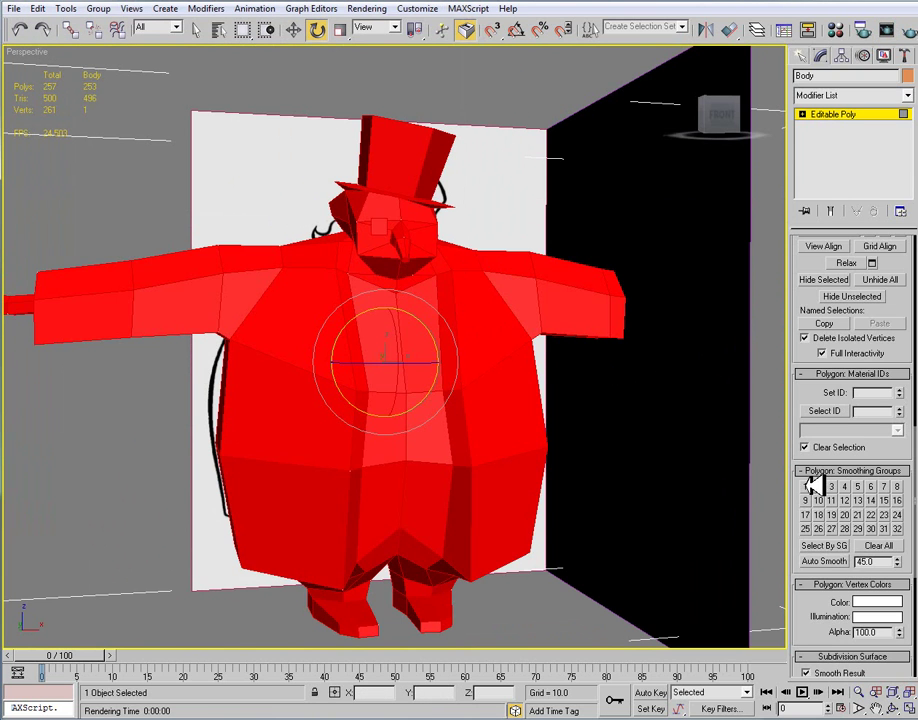
pyautogui.click(807, 486)
pyautogui.click(910, 29)
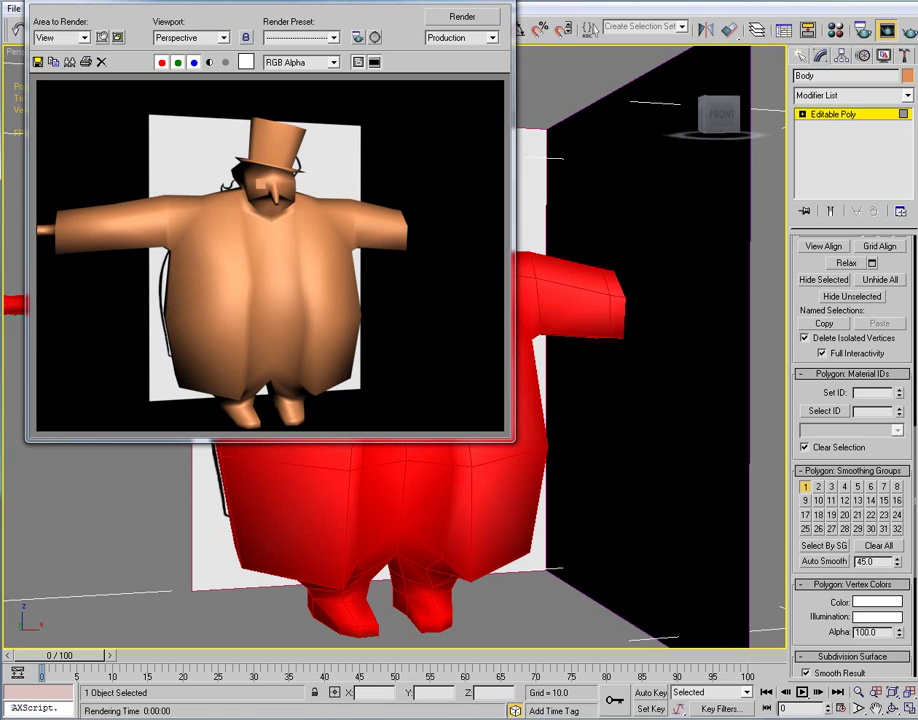
pyautogui.click(494, 2)
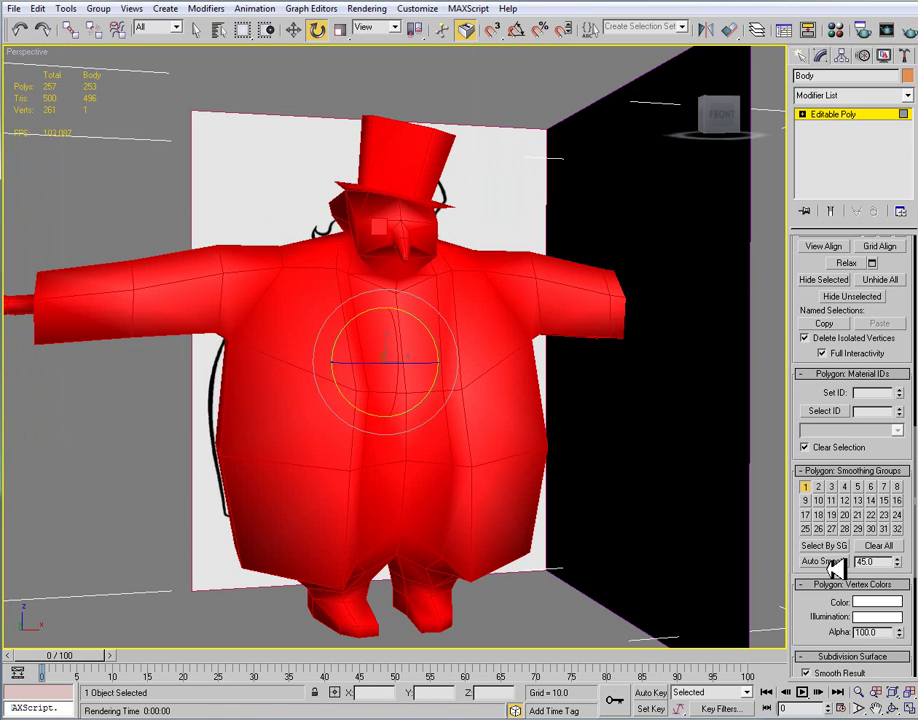
# Try Auto Smooth at 45.0 on all polygons in a test render and clear all smoothing groups.
pyautogui.click(836, 562)
pyautogui.click(908, 30)
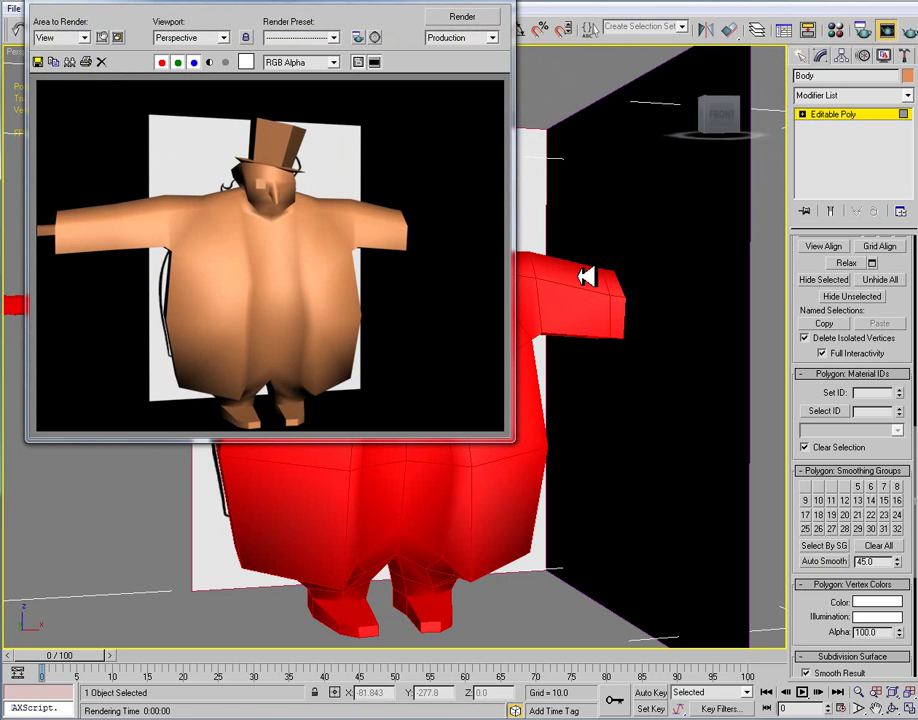
pyautogui.click(497, 2)
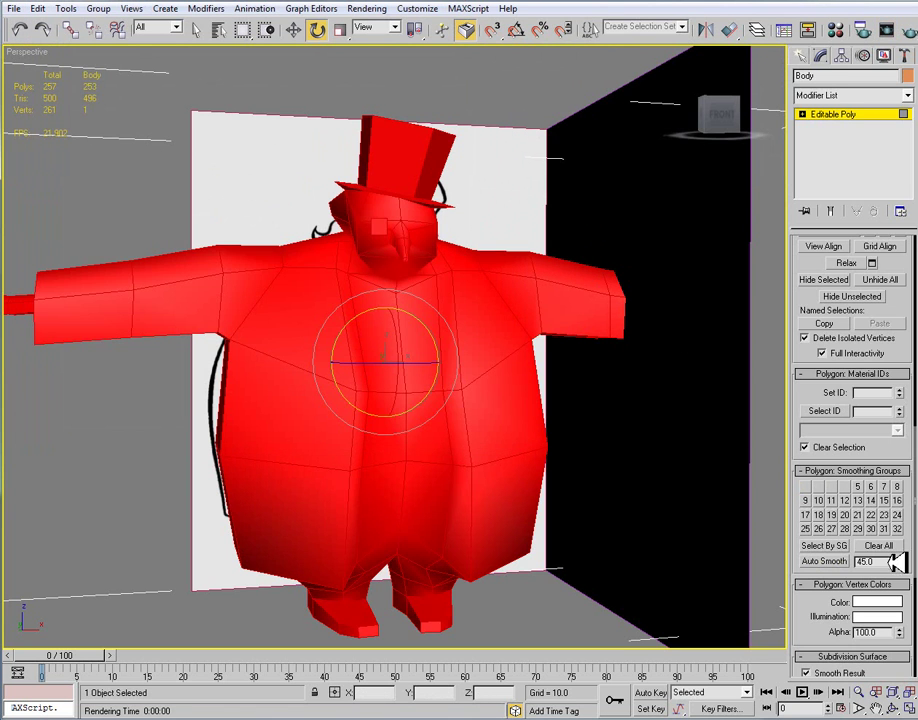
pyautogui.click(890, 546)
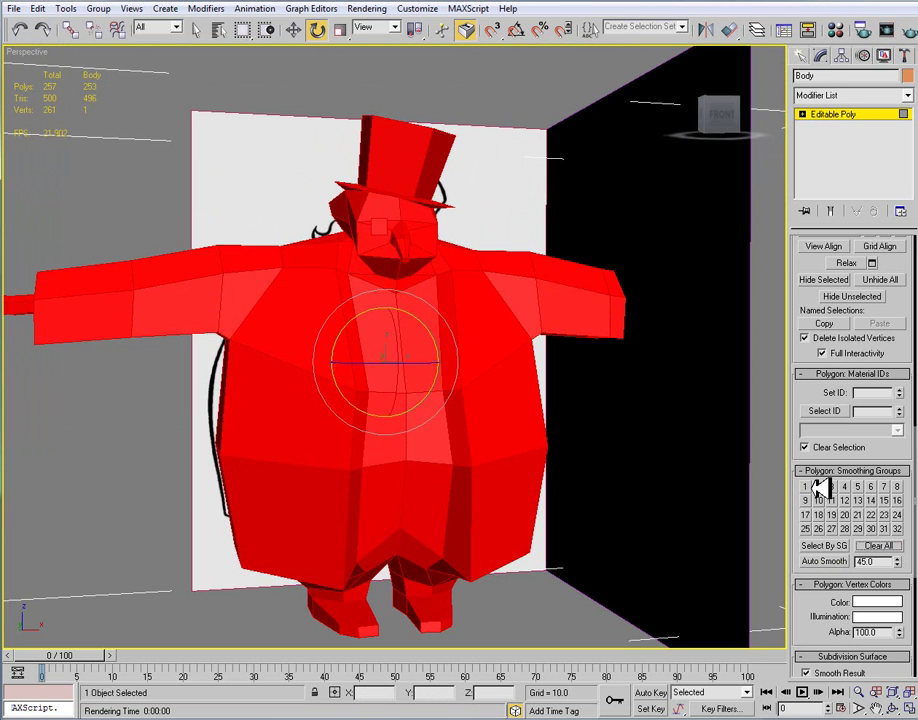
# Select the top hat's polygons, brim included, by growing the selection from a face on its top.
pyautogui.moveTo(381, 350); pyautogui.dragTo(349, 462, button='middle')
pyautogui.click(390, 168)
pyautogui.keyDown('alt'); pyautogui.moveTo(408, 273); pyautogui.dragTo(418, 219, button='middle'); pyautogui.keyUp('alt')
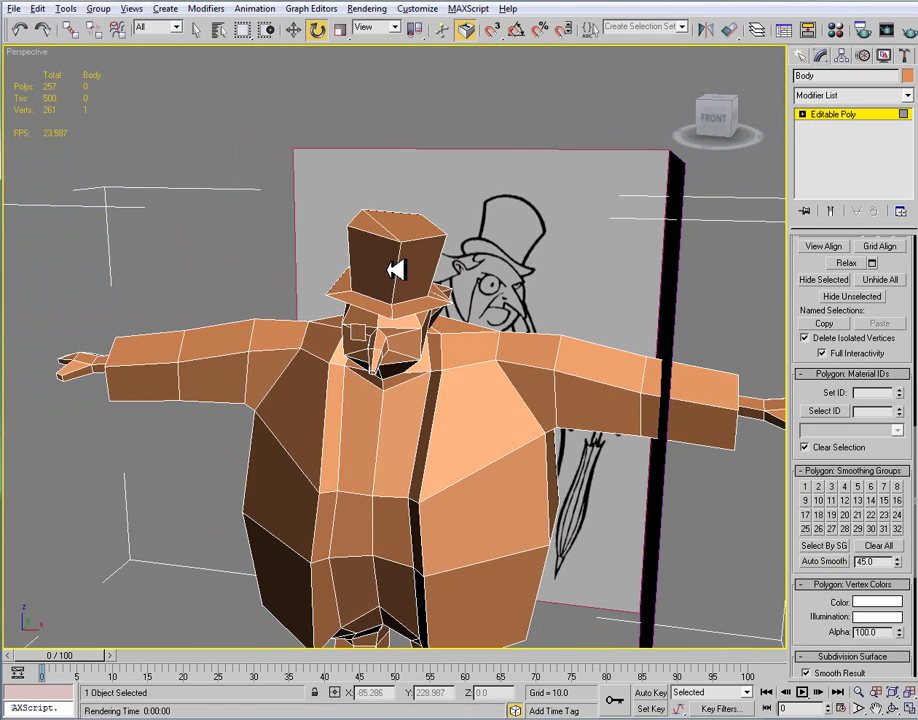
pyautogui.click(420, 222)
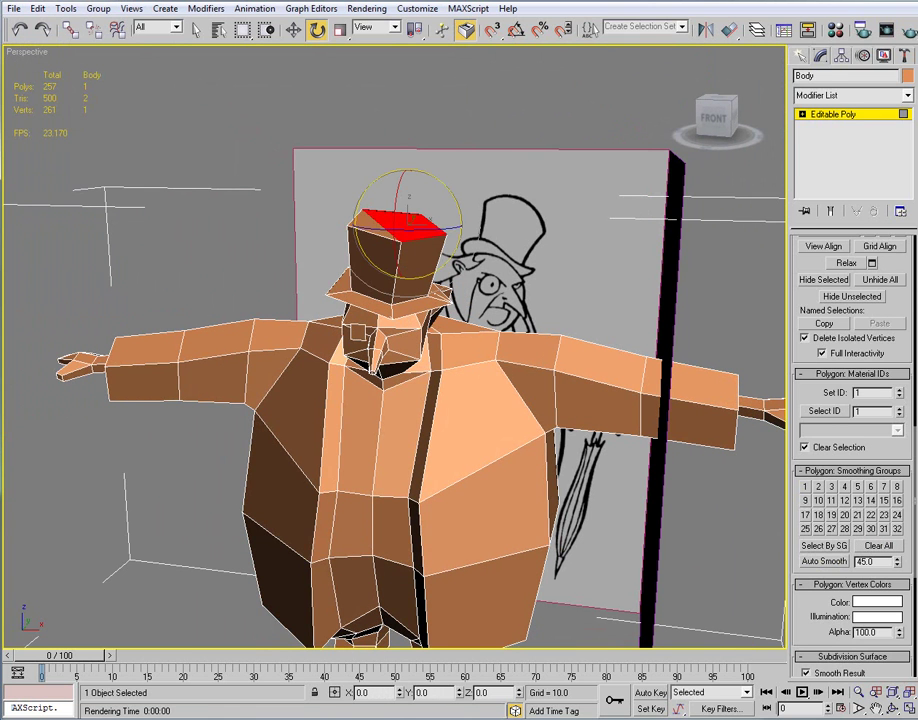
pyautogui.scroll(10, 905, 330)
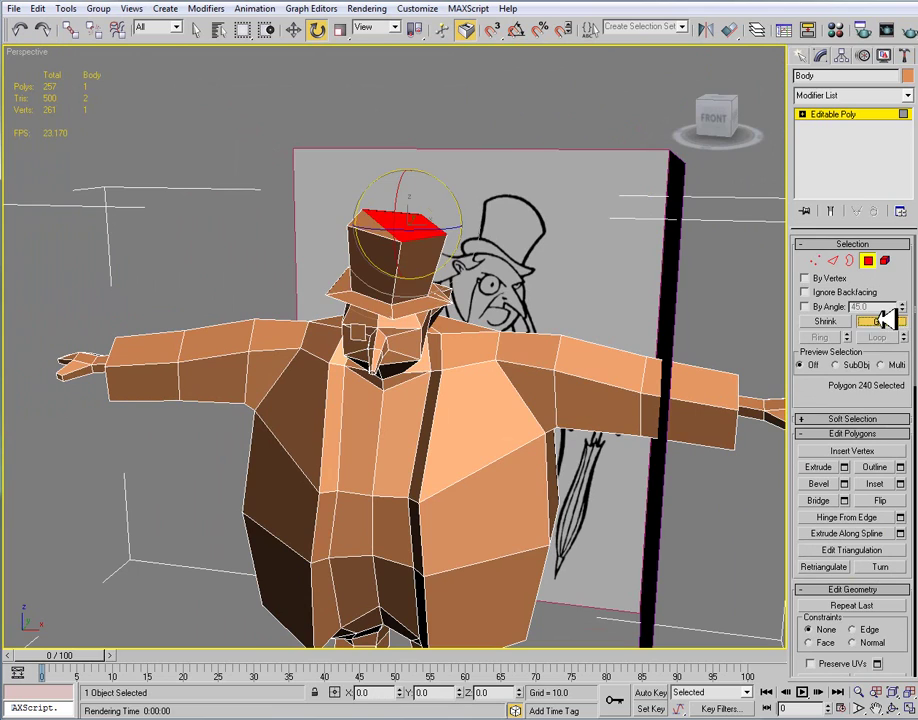
pyautogui.click(888, 321)
pyautogui.click(888, 321)
pyautogui.click(888, 321)
# Assign the selected hat polygons, including the brim, to one smoothing group and clear the selection.
pyautogui.keyDown('alt'); pyautogui.moveTo(434, 330); pyautogui.dragTo(583, 315, button='middle'); pyautogui.keyUp('alt')
pyautogui.keyDown('alt'); pyautogui.moveTo(770, 453); pyautogui.dragTo(450, 380, button='middle'); pyautogui.keyUp('alt')
pyautogui.scroll(-10, 914, 380)
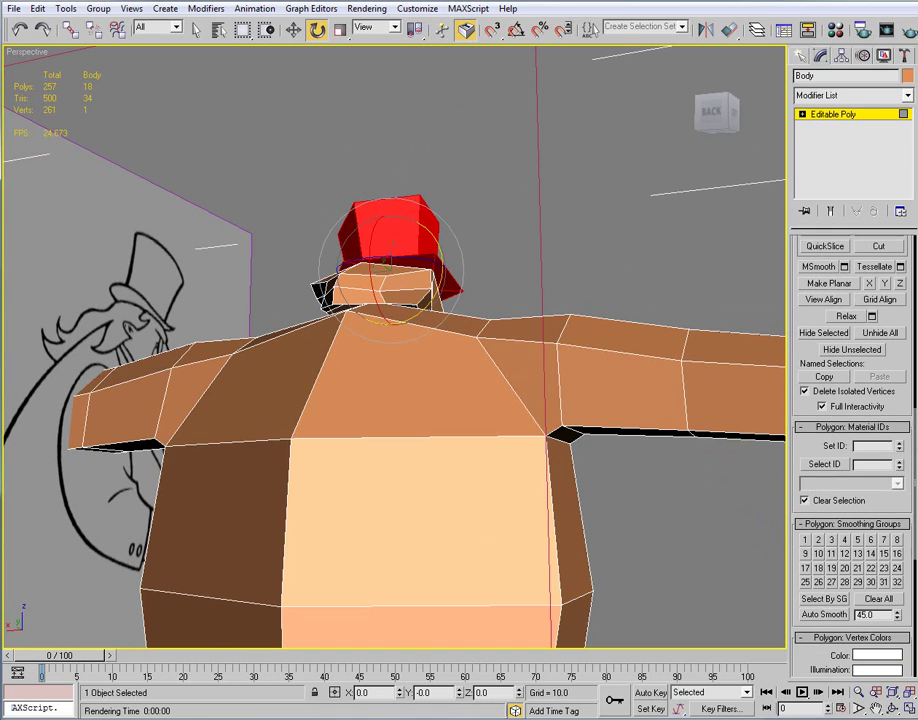
pyautogui.keyDown('alt'); pyautogui.moveTo(490, 389); pyautogui.dragTo(393, 350, button='middle'); pyautogui.keyUp('alt')
pyautogui.click(494, 324)
# Select the face polygons by picking the tip of the nose and growing the selection three times.
pyautogui.scroll(3, 395, 355)
pyautogui.keyDown('alt'); pyautogui.moveTo(409, 400); pyautogui.dragTo(395, 428, button='middle'); pyautogui.keyUp('alt')
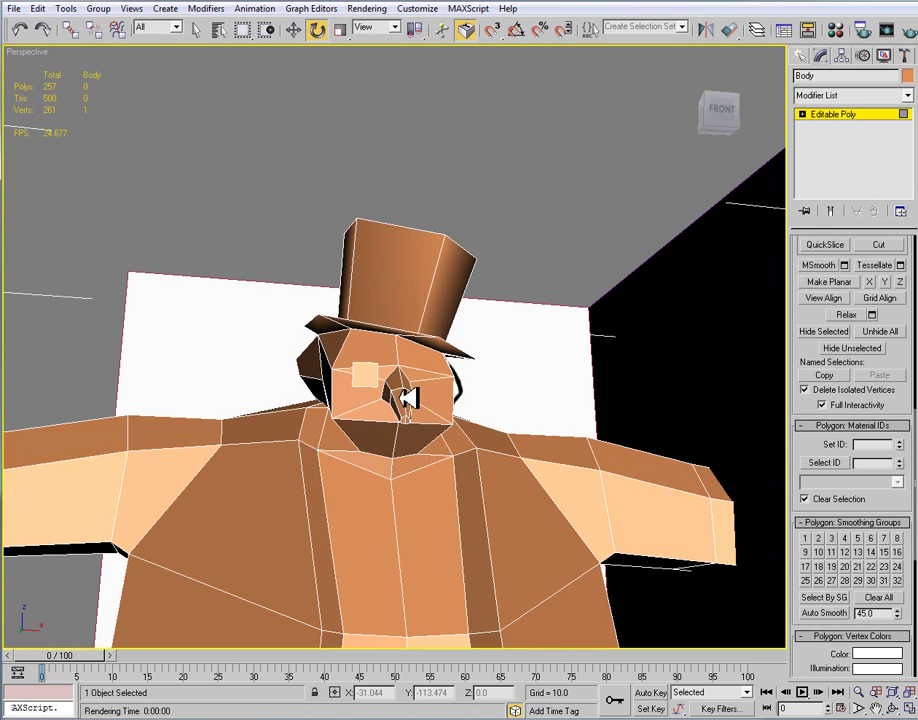
pyautogui.click(413, 414)
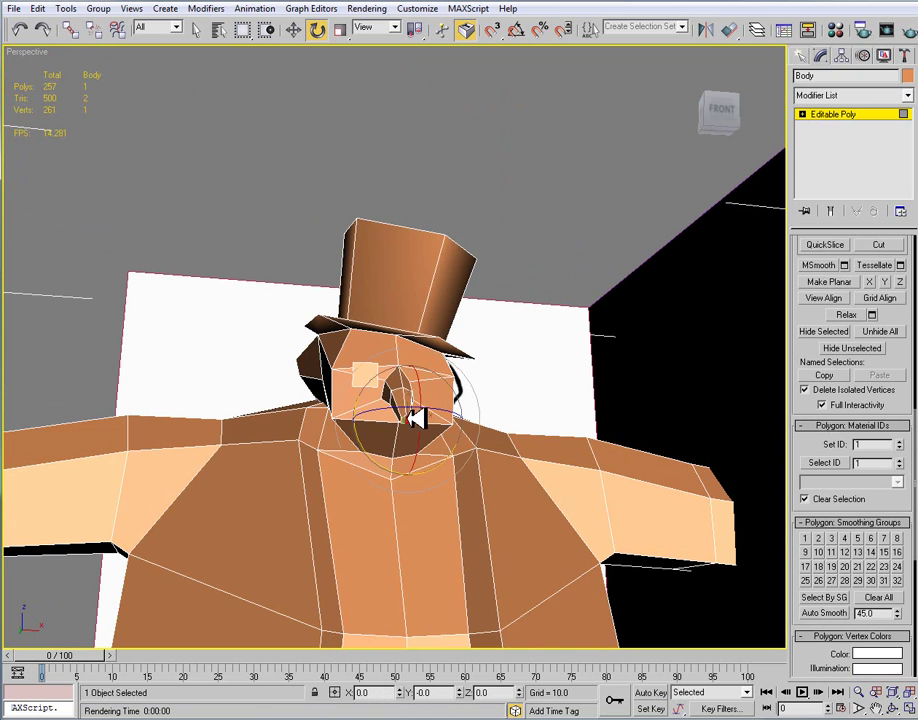
pyautogui.moveTo(910, 492); pyautogui.dragTo(910, 716)
pyautogui.moveTo(912, 240); pyautogui.dragTo(913, 356)
pyautogui.scroll(3, 826, 275)
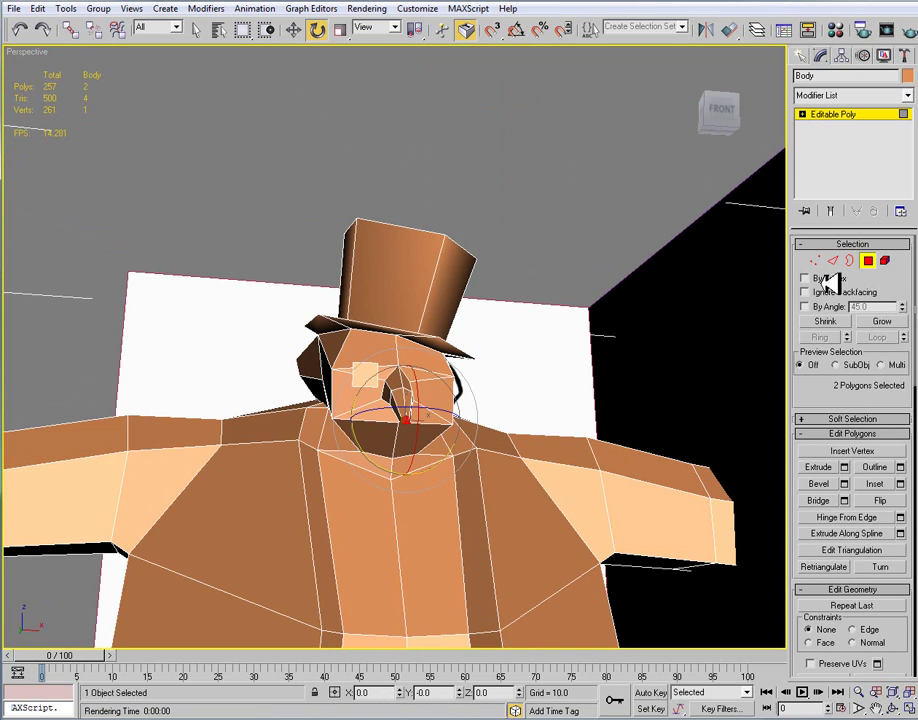
pyautogui.click(876, 321)
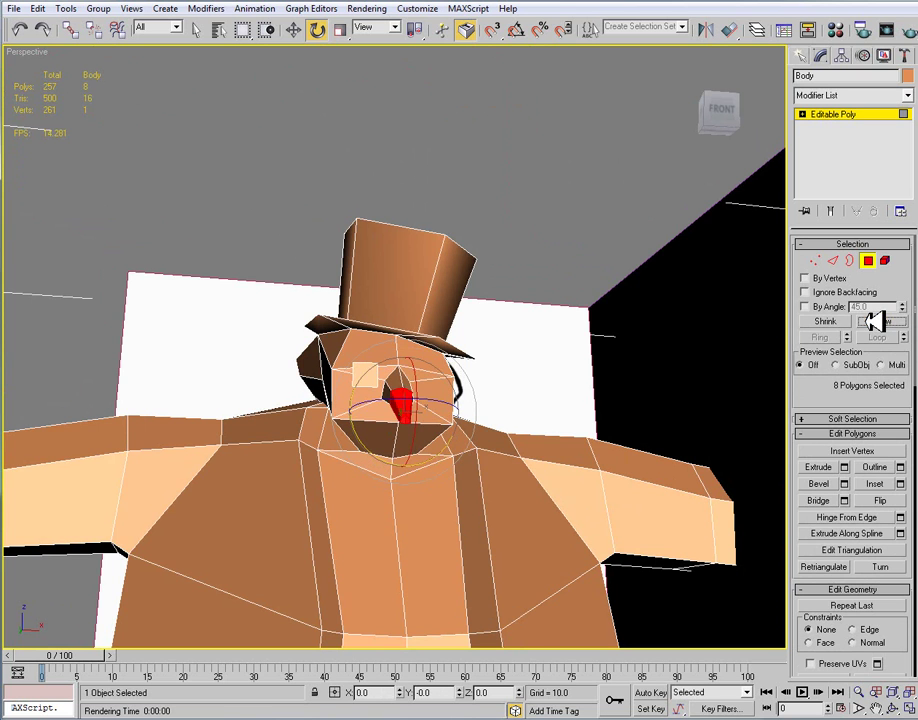
pyautogui.click(876, 321)
pyautogui.click(876, 321)
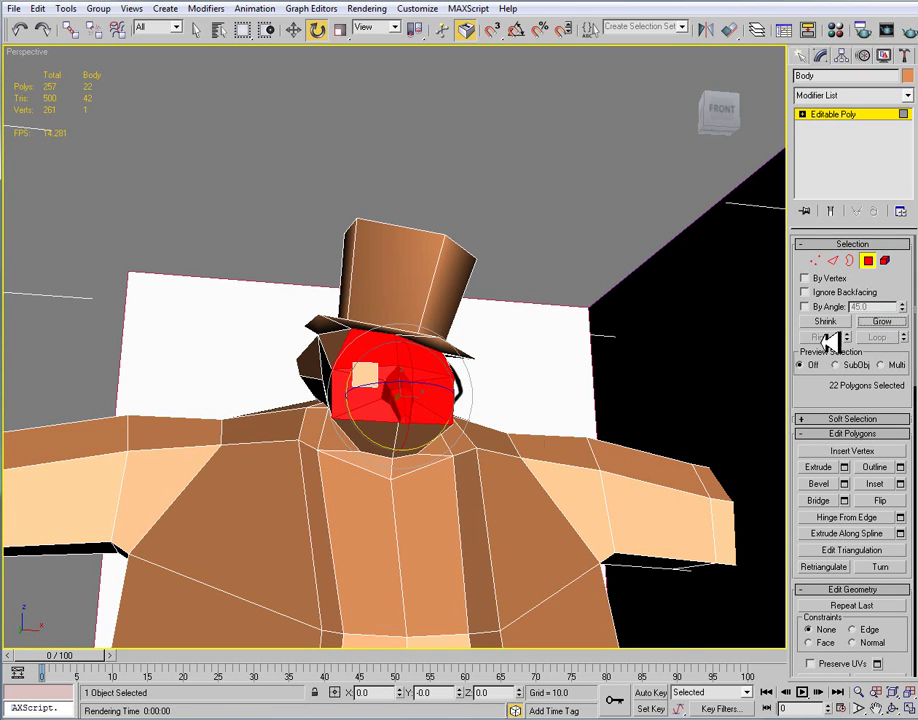
# Add the chin, the side of the head and the hair polygons beneath the hat brim to the face selection.
pyautogui.keyDown('alt'); pyautogui.moveTo(483, 448); pyautogui.dragTo(455, 432, button='middle'); pyautogui.keyUp('alt')
pyautogui.keyDown('ctrl'); pyautogui.click(442, 434); pyautogui.keyUp('ctrl')
pyautogui.keyDown('ctrl'); pyautogui.click(414, 437); pyautogui.keyUp('ctrl')
pyautogui.keyDown('ctrl'); pyautogui.click(492, 404); pyautogui.keyUp('ctrl')
pyautogui.keyDown('ctrl'); pyautogui.click(492, 350); pyautogui.keyUp('ctrl')
pyautogui.keyDown('ctrl'); pyautogui.click(489, 343); pyautogui.keyUp('ctrl')
pyautogui.keyDown('alt'); pyautogui.moveTo(523, 360); pyautogui.dragTo(442, 385, button='middle'); pyautogui.keyUp('alt')
pyautogui.keyDown('ctrl'); pyautogui.click(543, 326); pyautogui.keyUp('ctrl')
pyautogui.keyDown('ctrl'); pyautogui.click(541, 352); pyautogui.keyUp('ctrl')
pyautogui.keyDown('alt'); pyautogui.moveTo(556, 353); pyautogui.dragTo(504, 369, button='middle'); pyautogui.keyUp('alt')
pyautogui.keyDown('ctrl'); pyautogui.click(541, 349); pyautogui.keyUp('ctrl')
pyautogui.keyDown('ctrl'); pyautogui.click(502, 371); pyautogui.keyUp('ctrl')
pyautogui.keyDown('ctrl'); pyautogui.click(457, 443); pyautogui.keyUp('ctrl')
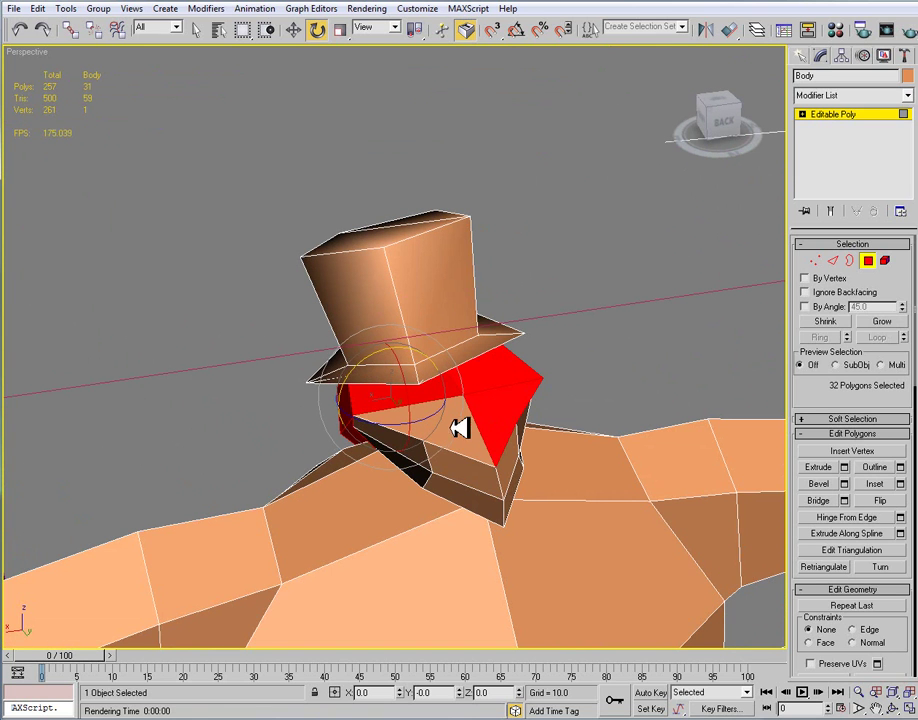
# Turn on Ignore Backfacing and add the remaining polygons at the back and other side of the head to the selection.
pyautogui.click(805, 292)
pyautogui.keyDown('ctrl'); pyautogui.click(458, 418); pyautogui.keyUp('ctrl')
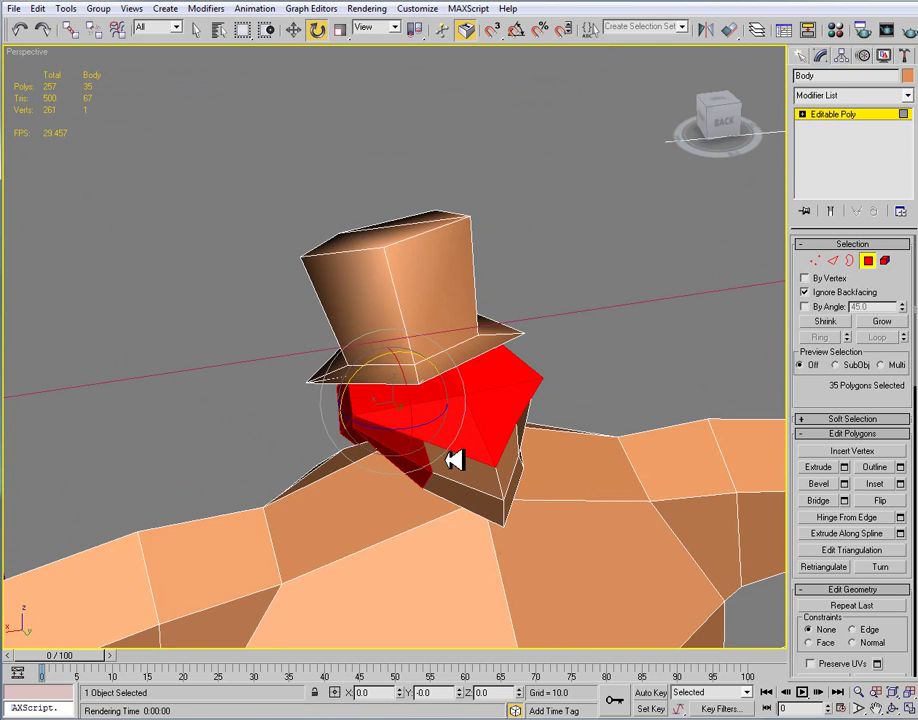
pyautogui.keyDown('ctrl'); pyautogui.click(455, 462); pyautogui.keyUp('ctrl')
pyautogui.keyDown('alt'); pyautogui.moveTo(461, 481); pyautogui.dragTo(444, 462, button='middle'); pyautogui.keyUp('alt')
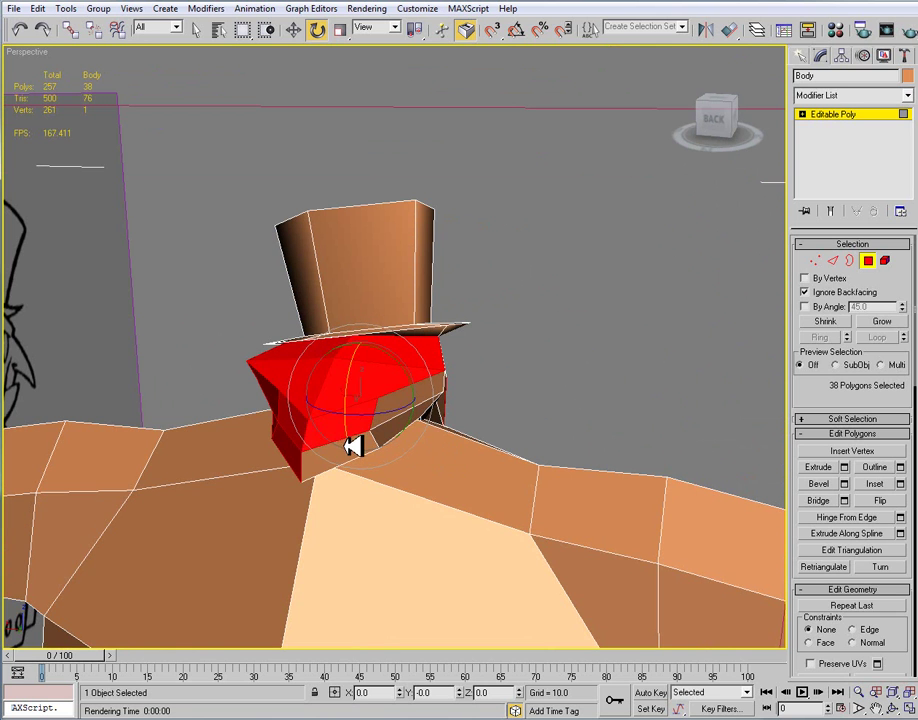
pyautogui.keyDown('alt'); pyautogui.moveTo(432, 412); pyautogui.dragTo(340, 400, button='middle'); pyautogui.keyUp('alt')
pyautogui.keyDown('ctrl'); pyautogui.click(231, 349); pyautogui.keyUp('ctrl')
pyautogui.keyDown('ctrl'); pyautogui.click(227, 344); pyautogui.keyUp('ctrl')
pyautogui.keyDown('ctrl'); pyautogui.click(302, 371); pyautogui.keyUp('ctrl')
pyautogui.keyDown('ctrl'); pyautogui.click(312, 383); pyautogui.keyUp('ctrl')
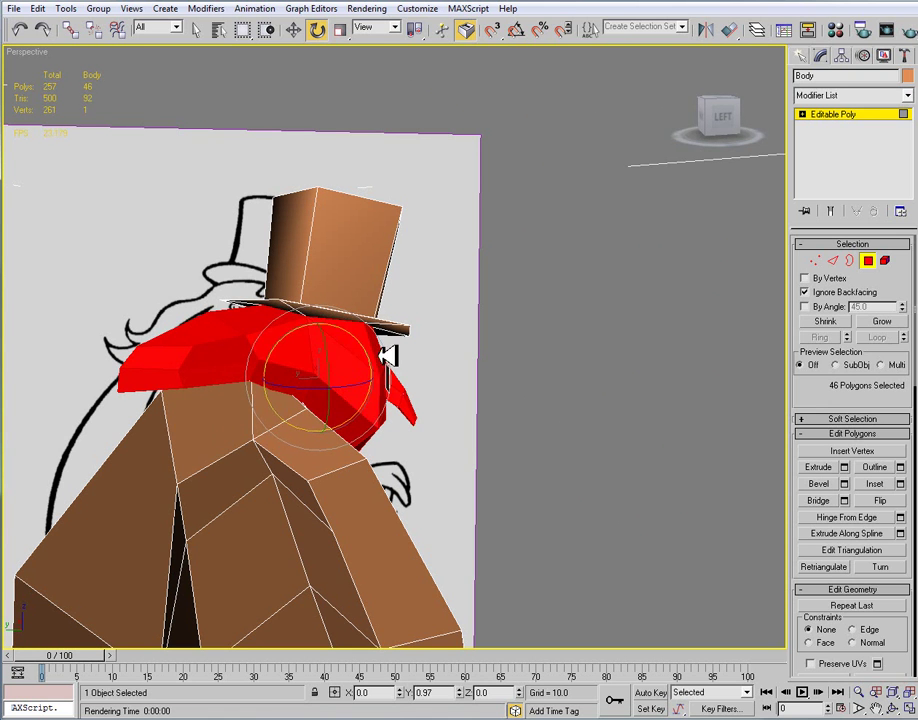
pyautogui.moveTo(418, 389)
pyautogui.keyDown('alt'); pyautogui.mouseDown(button='middle')
pyautogui.moveTo(318, 363)
pyautogui.moveTo(470, 333)
pyautogui.moveTo(338, 348)
pyautogui.moveTo(328, 381)
pyautogui.moveTo(333, 450)
pyautogui.moveTo(361, 453)
pyautogui.moveTo(375, 434)
pyautogui.moveTo(357, 440)
pyautogui.moveTo(390, 449)
pyautogui.moveTo(372, 437)
pyautogui.moveTo(388, 451)
pyautogui.mouseUp(button='middle'); pyautogui.keyUp('alt')
# Turn on see-through display and add the hidden polygons under the back of the head to the selection.
pyautogui.hotkey('alt', 'x')
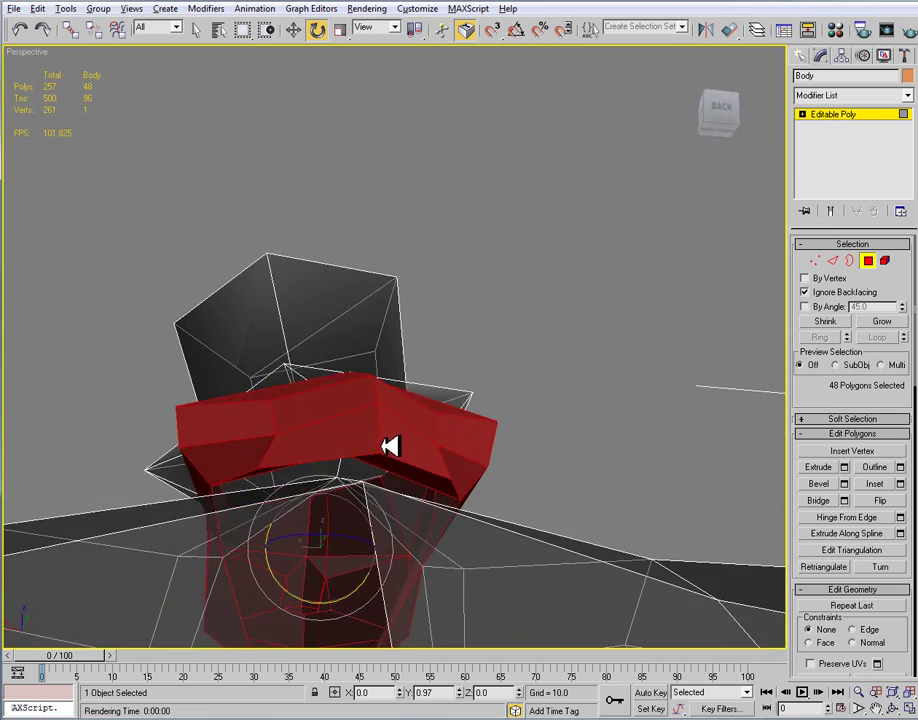
pyautogui.keyDown('alt'); pyautogui.moveTo(389, 446); pyautogui.dragTo(383, 445, button='middle'); pyautogui.keyUp('alt')
pyautogui.keyDown('ctrl'); pyautogui.click(381, 478); pyautogui.keyUp('ctrl')
pyautogui.keyDown('ctrl'); pyautogui.click(309, 473); pyautogui.keyUp('ctrl')
pyautogui.keyDown('alt'); pyautogui.moveTo(326, 487); pyautogui.dragTo(516, 497, button='middle'); pyautogui.keyUp('alt')
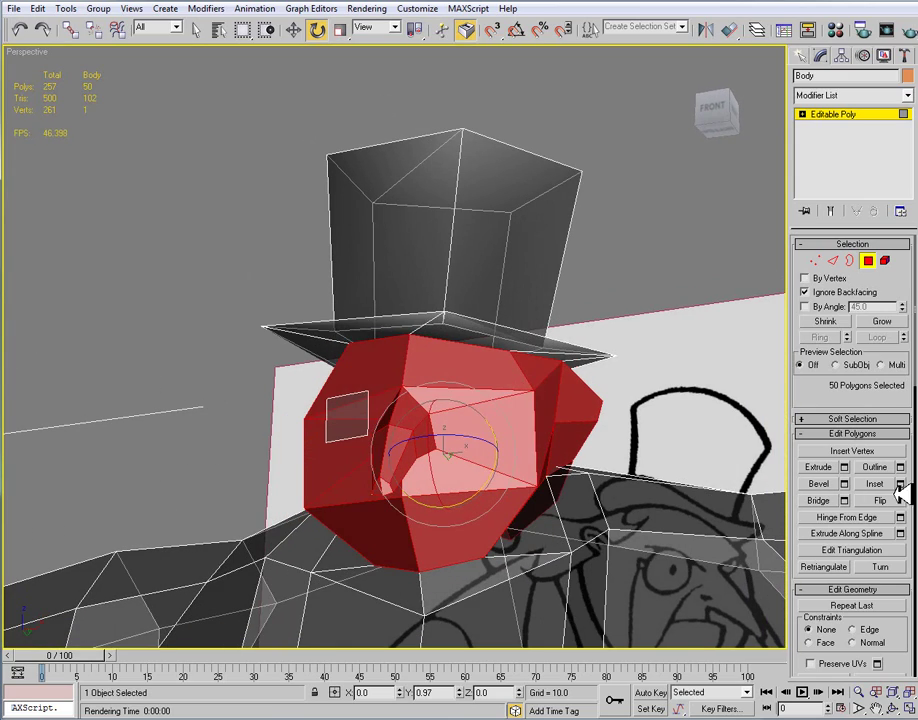
# Assign the selected head polygons to smoothing group 2 and hide them.
pyautogui.scroll(-6, 893, 600)
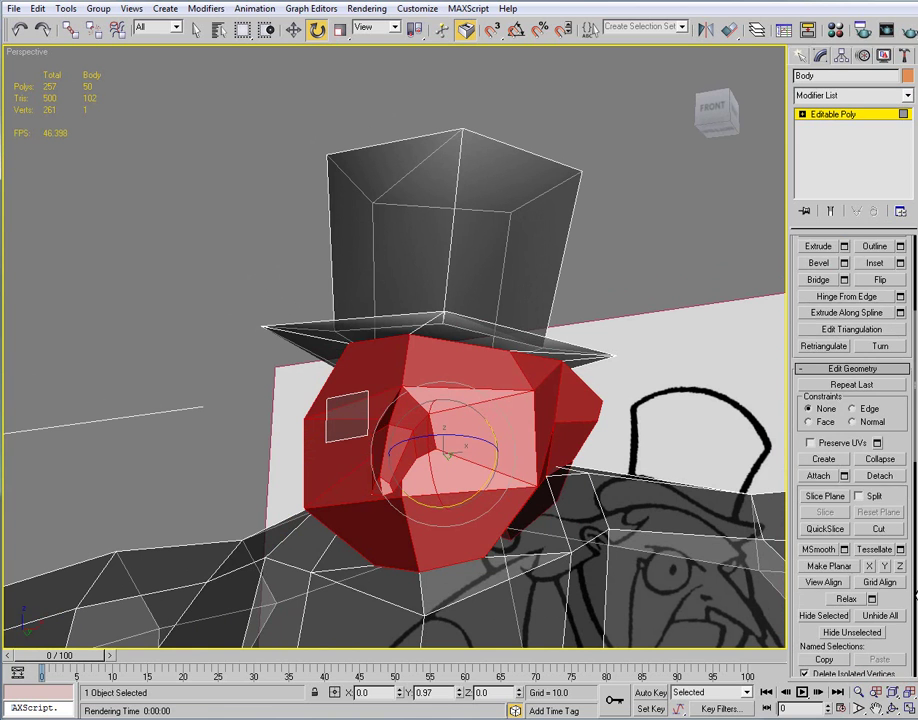
pyautogui.click(818, 601)
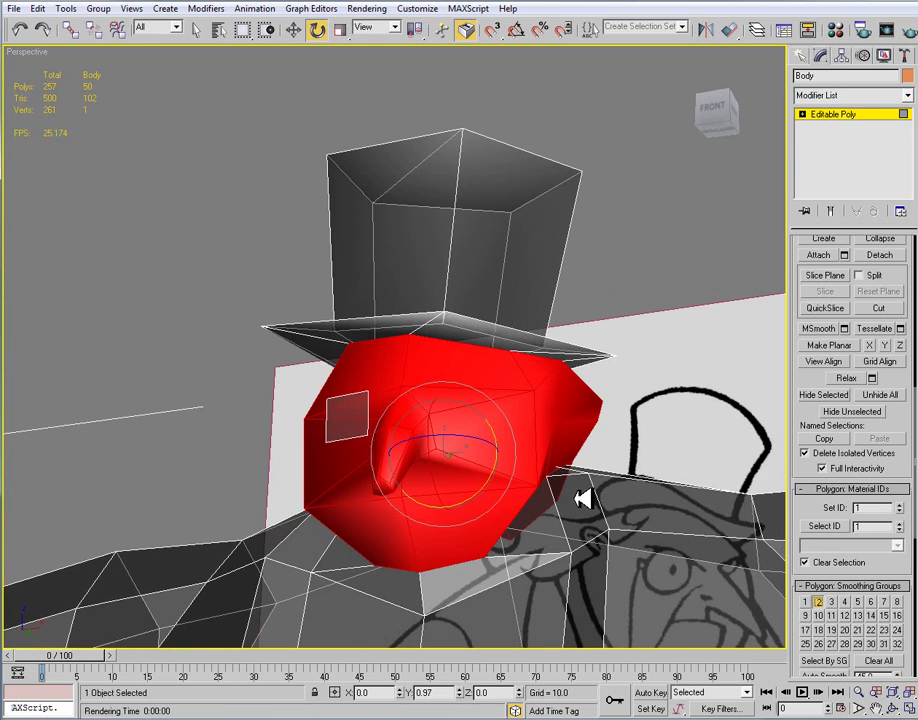
pyautogui.keyDown('alt'); pyautogui.moveTo(550, 468); pyautogui.dragTo(558, 374, button='middle'); pyautogui.keyUp('alt')
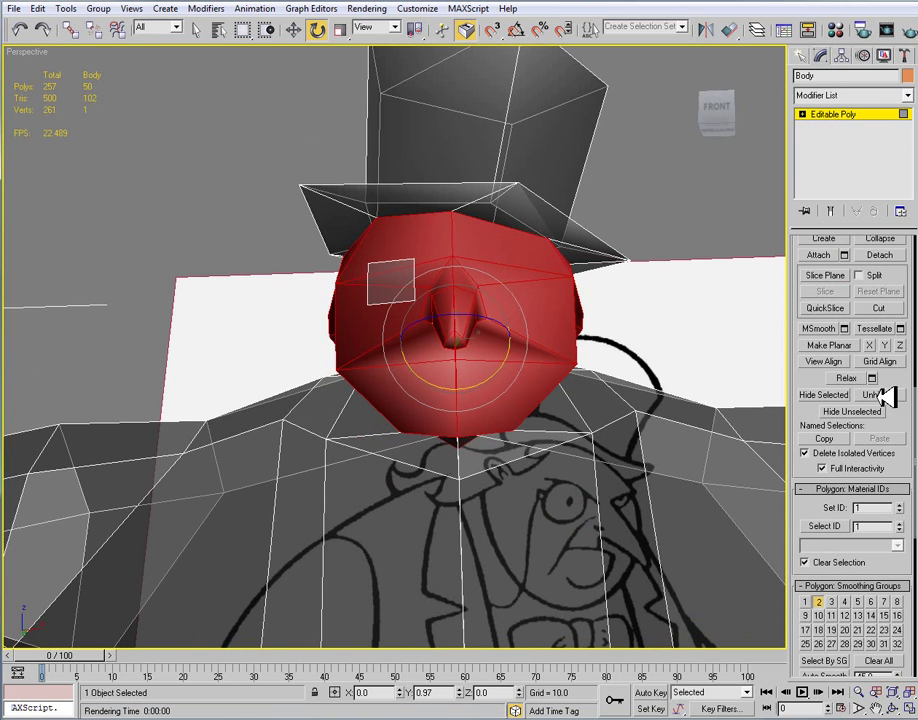
pyautogui.click(846, 395)
# Leave polygon editing and turn off the body's see-through display.
pyautogui.keyDown('alt'); pyautogui.moveTo(442, 340); pyautogui.dragTo(503, 388, button='middle'); pyautogui.keyUp('alt')
pyautogui.moveTo(619, 205)
pyautogui.keyDown('alt'); pyautogui.mouseDown(button='middle')
pyautogui.moveTo(615, 248)
pyautogui.moveTo(619, 223)
pyautogui.moveTo(582, 242)
pyautogui.moveTo(537, 303)
pyautogui.moveTo(416, 322)
pyautogui.mouseUp(button='middle'); pyautogui.keyUp('alt')
pyautogui.click(830, 114)
pyautogui.hotkey('alt', 'x')
pyautogui.keyDown('alt'); pyautogui.moveTo(517, 371); pyautogui.dragTo(697, 291, button='middle'); pyautogui.keyUp('alt')
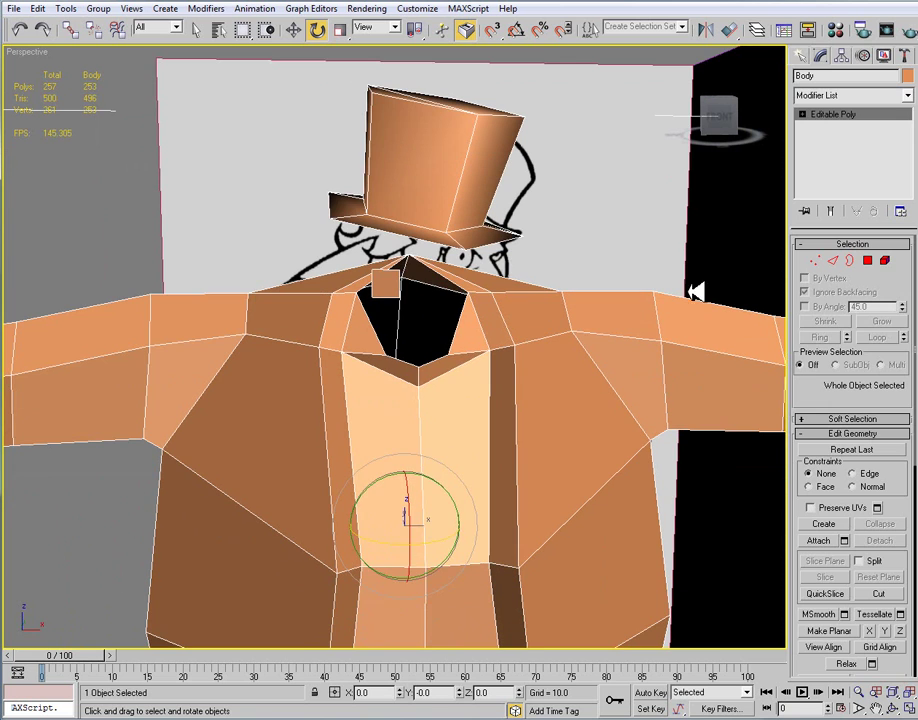
# In polygon editing, select the shirt-front polygons between the jacket lapels, from the collar down to the waist.
pyautogui.click(870, 261)
pyautogui.click(468, 340)
pyautogui.keyDown('ctrl'); pyautogui.click(450, 366); pyautogui.keyUp('ctrl')
pyautogui.keyDown('ctrl'); pyautogui.click(386, 362); pyautogui.keyUp('ctrl')
pyautogui.keyDown('ctrl'); pyautogui.click(372, 349); pyautogui.keyUp('ctrl')
pyautogui.keyDown('ctrl'); pyautogui.click(376, 398); pyautogui.keyUp('ctrl')
pyautogui.keyDown('ctrl'); pyautogui.click(449, 444); pyautogui.keyUp('ctrl')
pyautogui.moveTo(480, 403); pyautogui.dragTo(466, 269, button='middle')
pyautogui.keyDown('ctrl'); pyautogui.click(443, 508); pyautogui.keyUp('ctrl')
pyautogui.keyDown('ctrl'); pyautogui.click(392, 506); pyautogui.keyUp('ctrl')
pyautogui.moveTo(428, 508); pyautogui.dragTo(440, 388, button='middle')
# Assign the selected shirt-front polygons to smoothing group 3 and hide them.
pyautogui.scroll(-2, 457, 410)
pyautogui.doubleClick(916, 393)
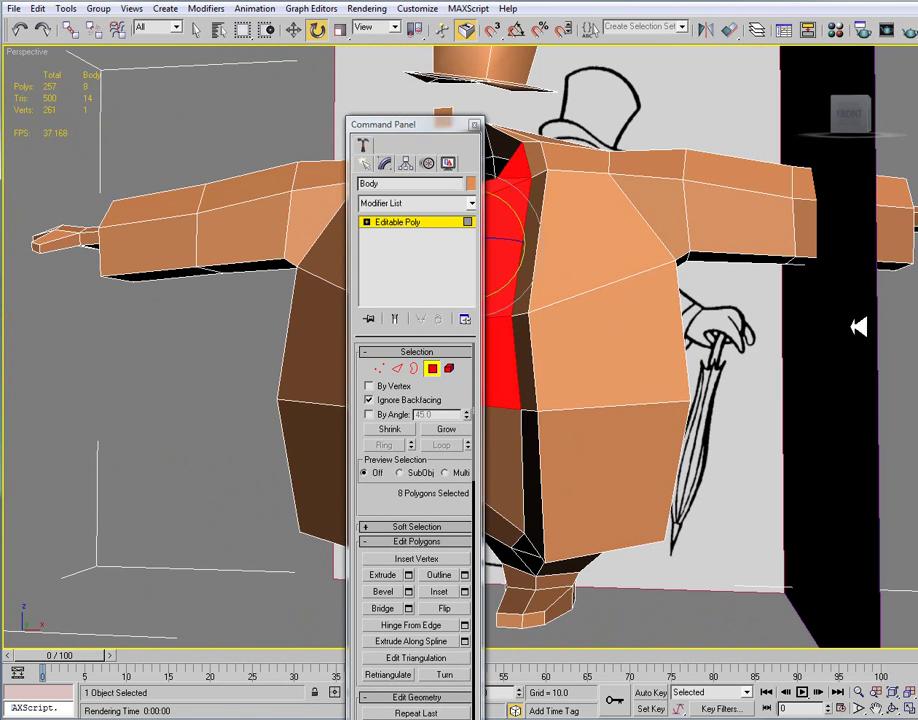
pyautogui.moveTo(452, 122); pyautogui.dragTo(785, 240)
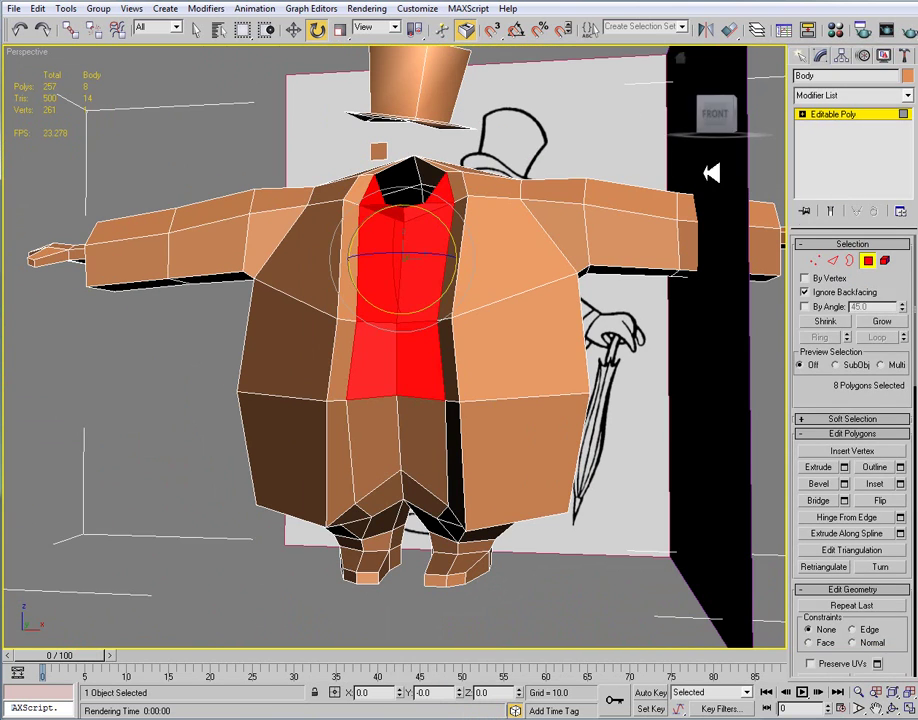
pyautogui.scroll(-10, 836, 487)
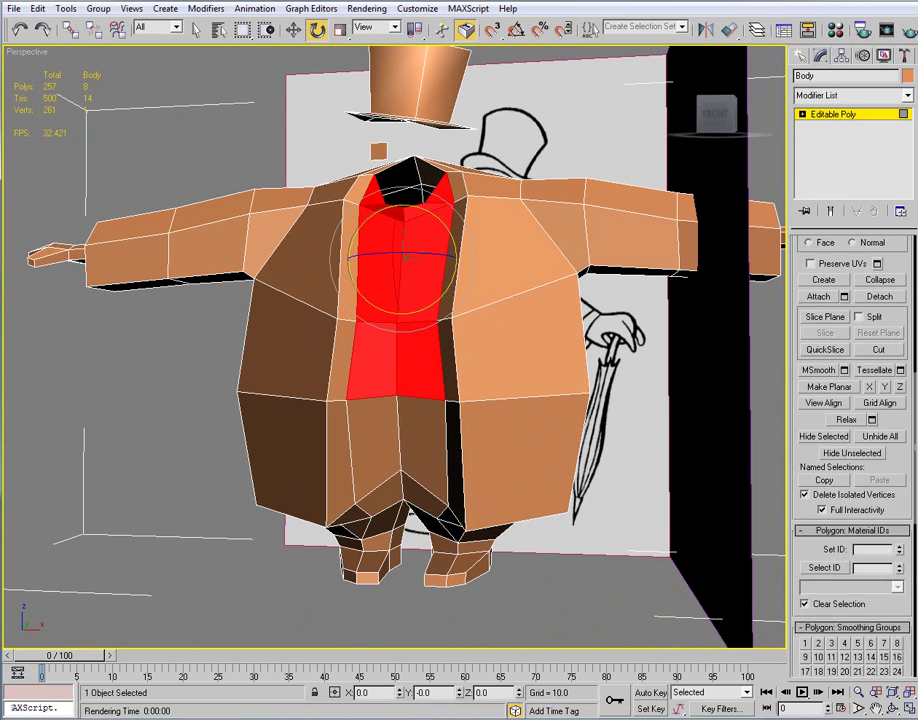
pyautogui.click(833, 487)
pyautogui.keyDown('alt'); pyautogui.moveTo(516, 395); pyautogui.dragTo(560, 263, button='middle'); pyautogui.keyUp('alt')
pyautogui.click(821, 281)
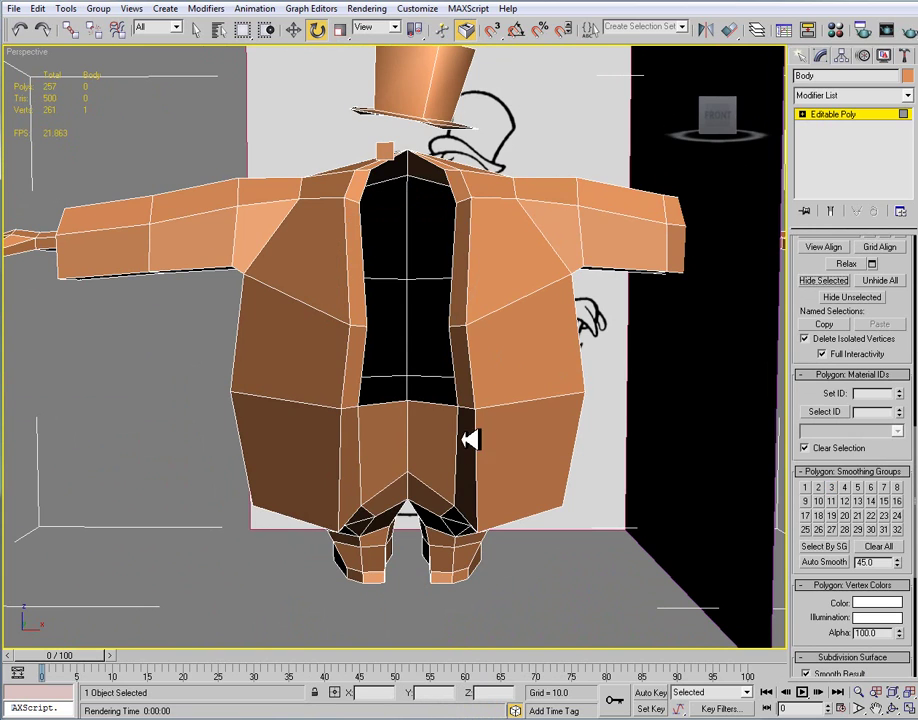